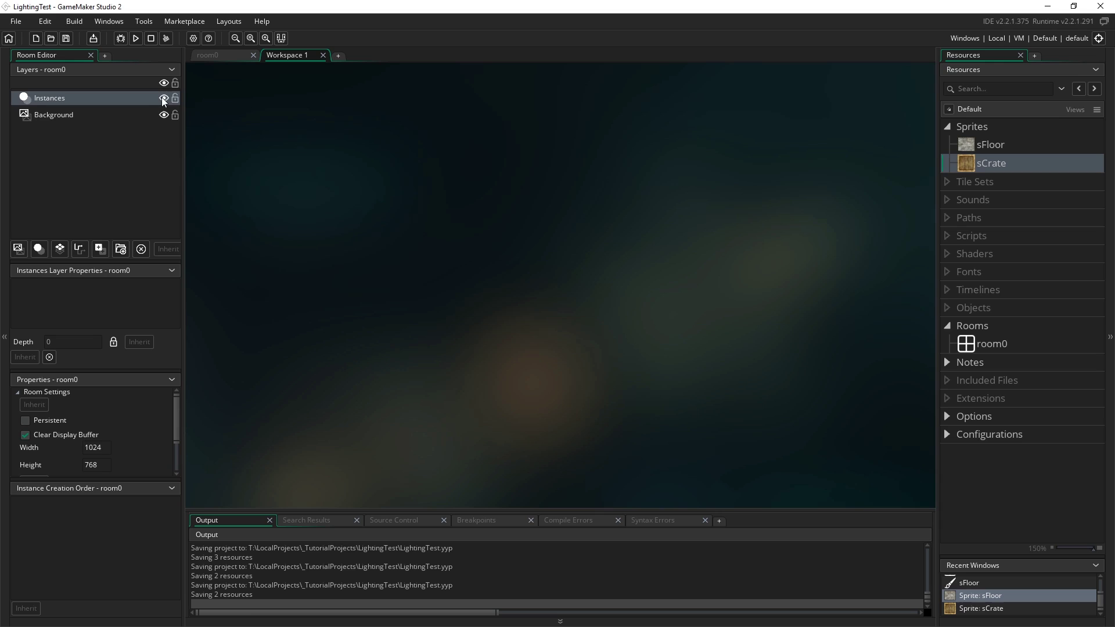
Open the personal Marketplace library and refresh its list of assets.
{"action": "left_click", "coordinate": [186, 21]}
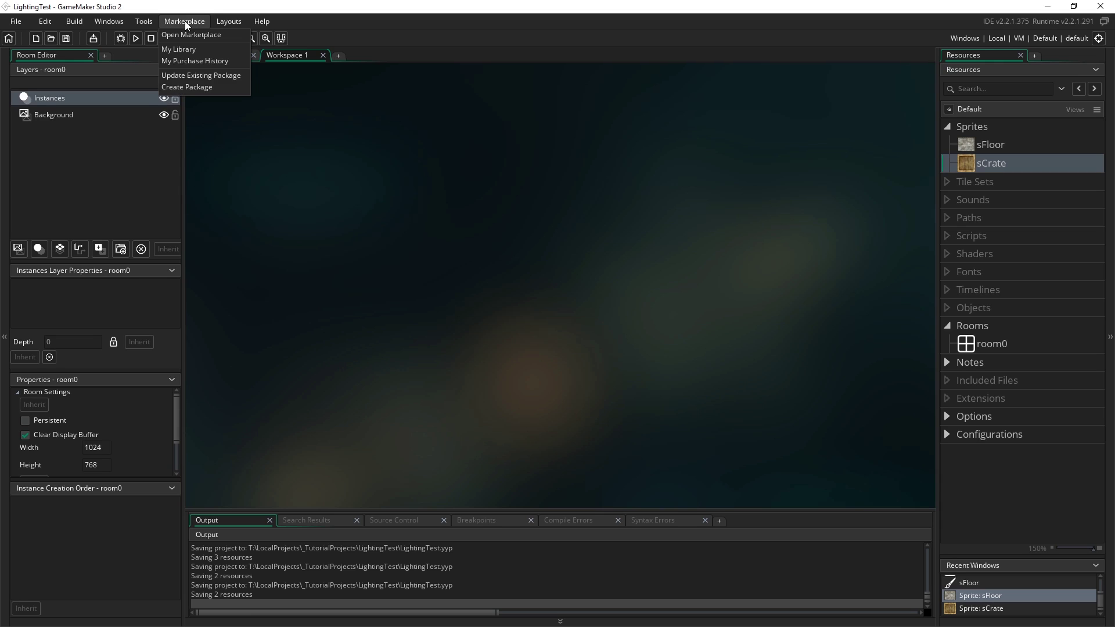
{"action": "left_click", "coordinate": [178, 49]}
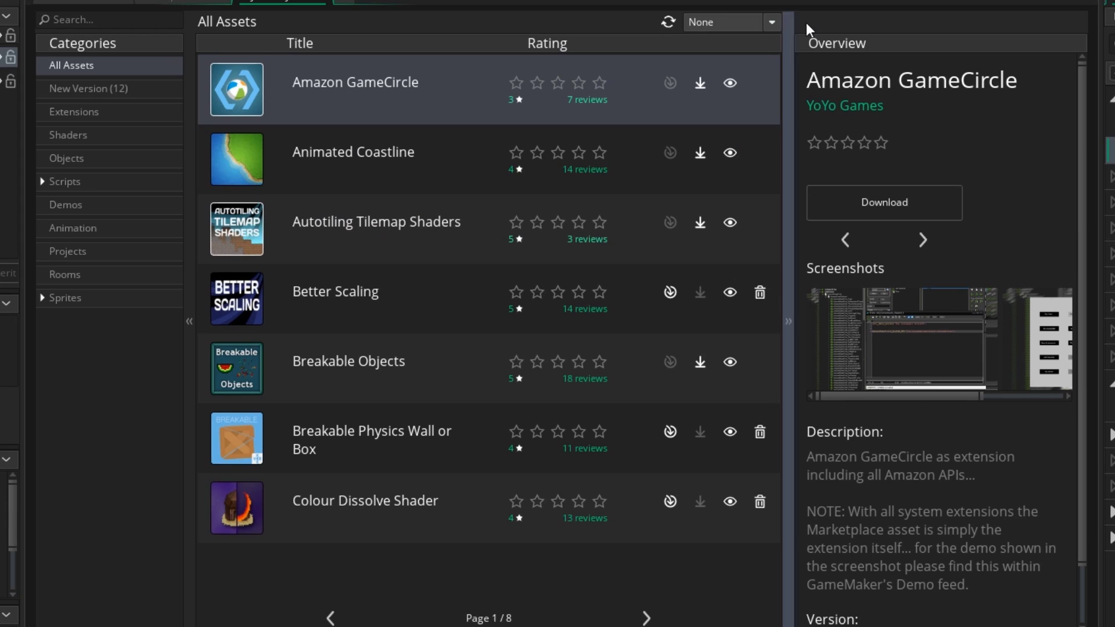
{"action": "left_click", "coordinate": [670, 22]}
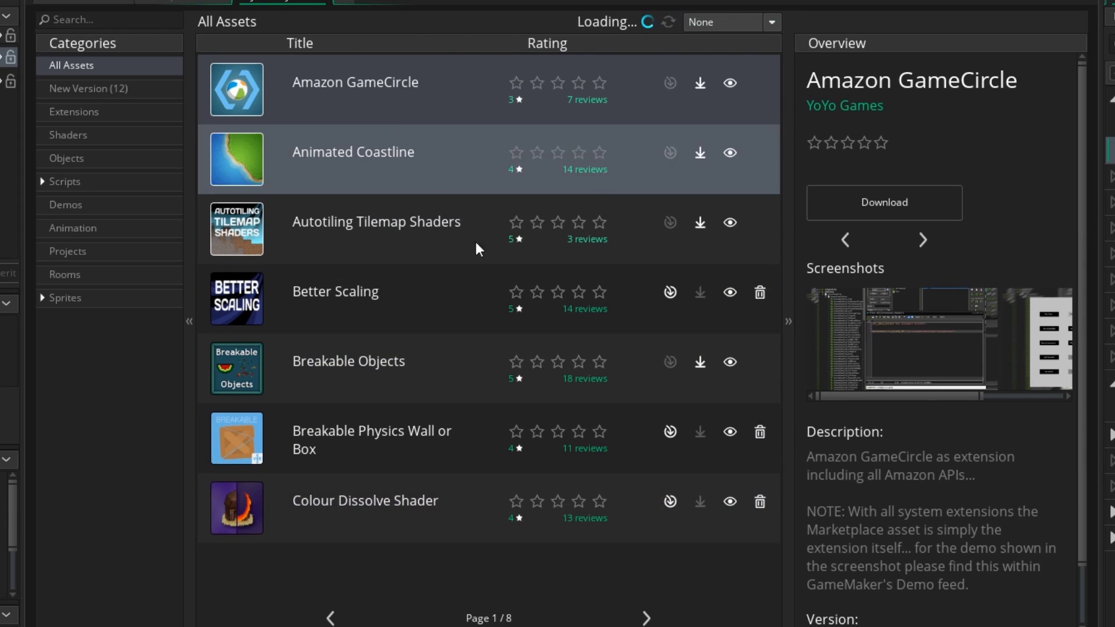
Find the Lighting System 2D asset in the library and start importing its resources.
{"action": "left_click", "coordinate": [646, 617]}
{"action": "left_click", "coordinate": [646, 618]}
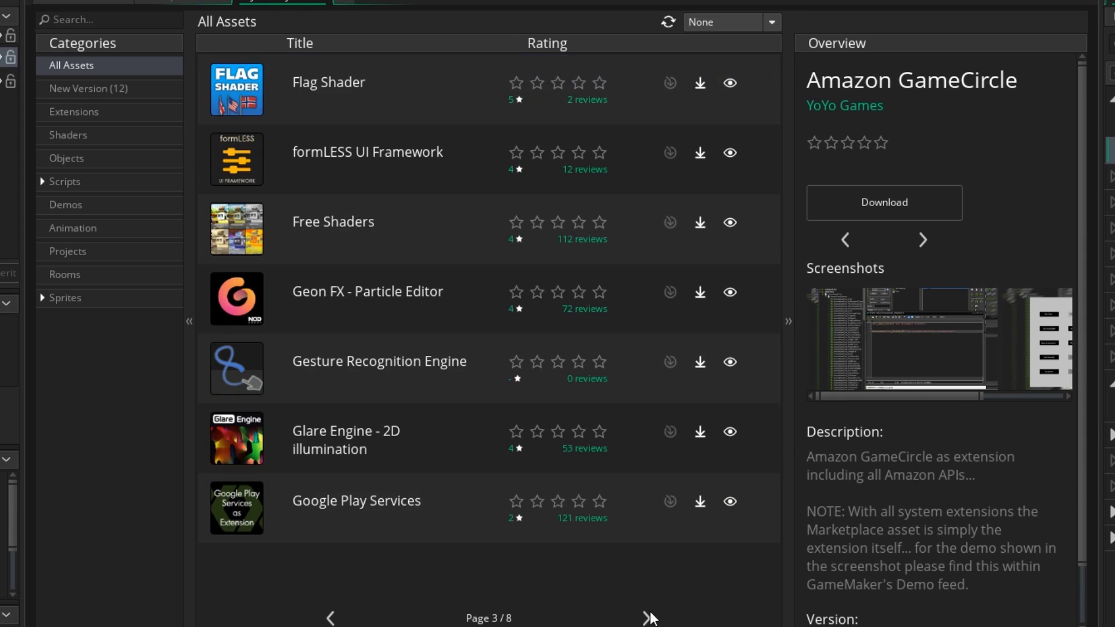
{"action": "left_click", "coordinate": [647, 618]}
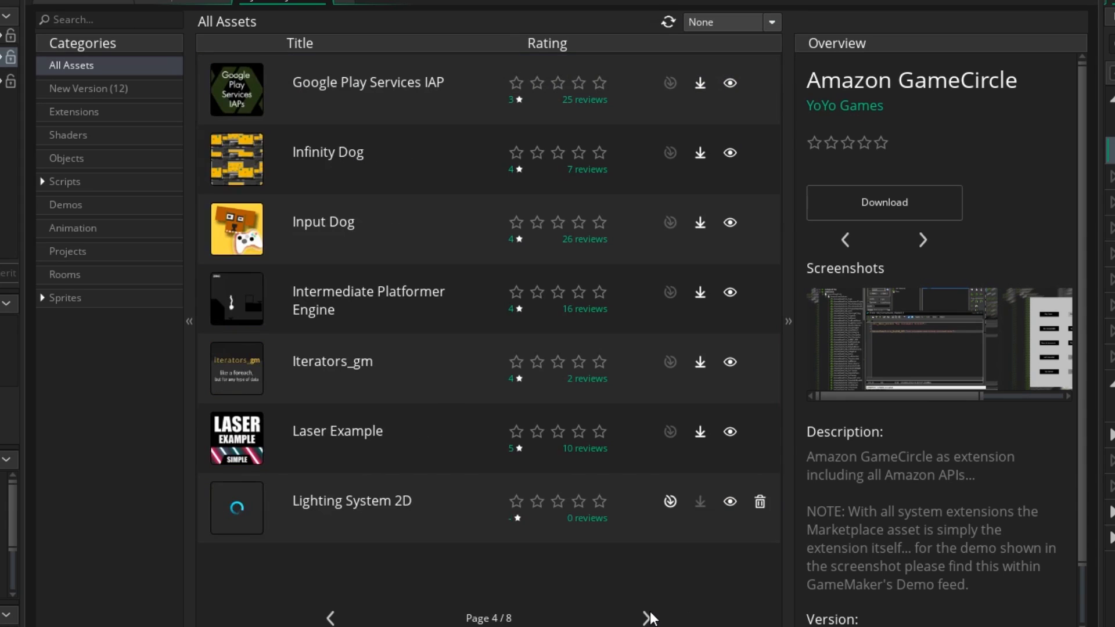
{"action": "left_click", "coordinate": [311, 519]}
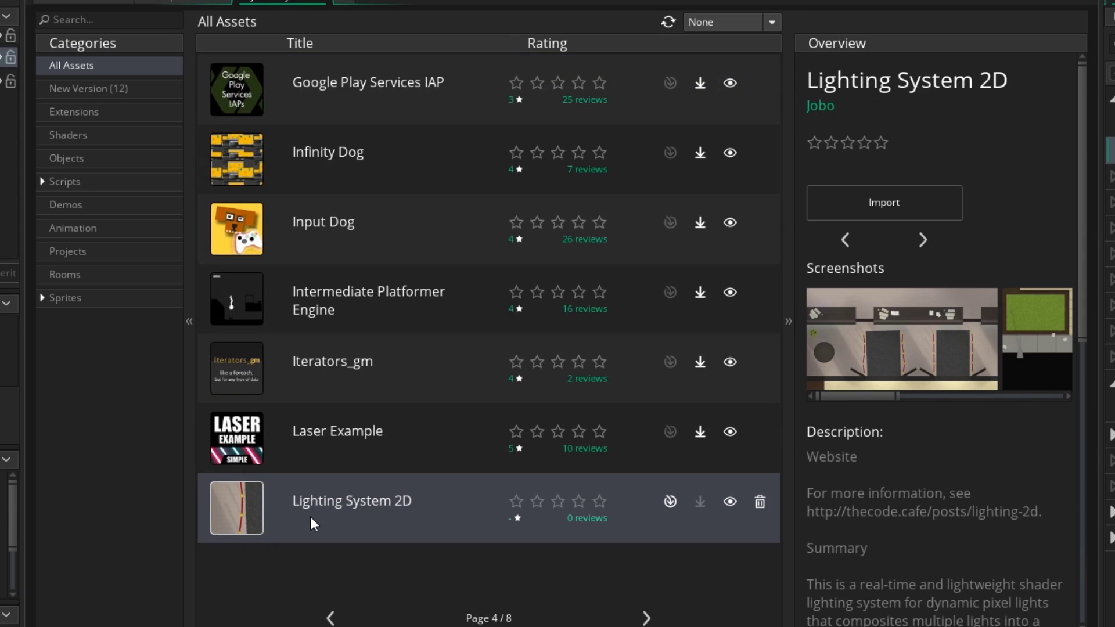
{"action": "left_click", "coordinate": [674, 503]}
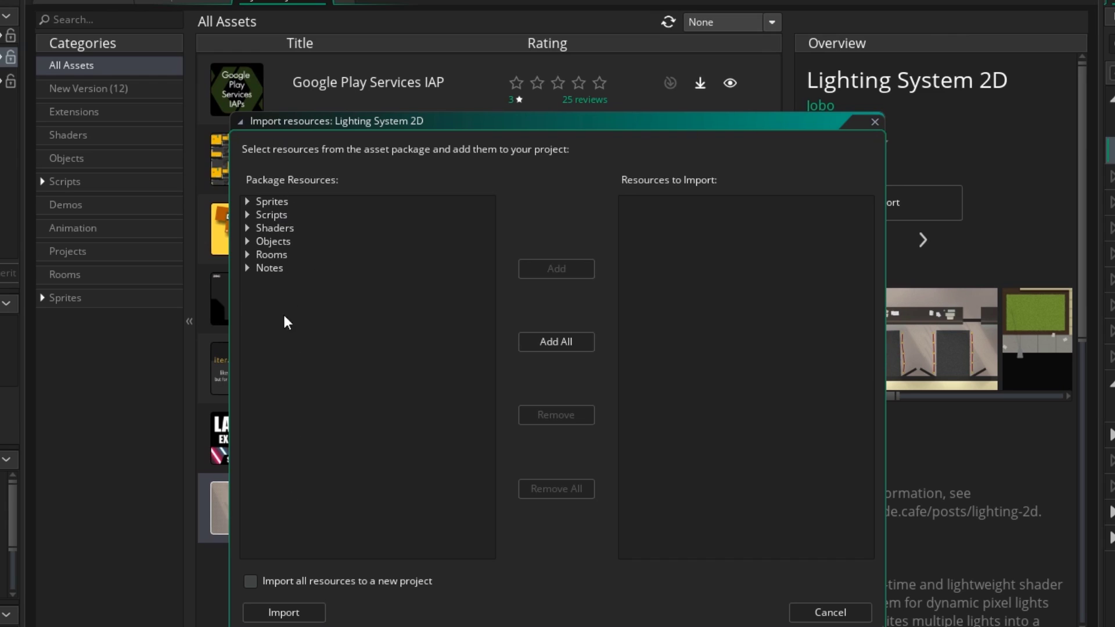
Examine the demo rooms included in the Lighting System 2D package resources.
{"action": "left_click", "coordinate": [247, 254]}
{"action": "left_click", "coordinate": [253, 268]}
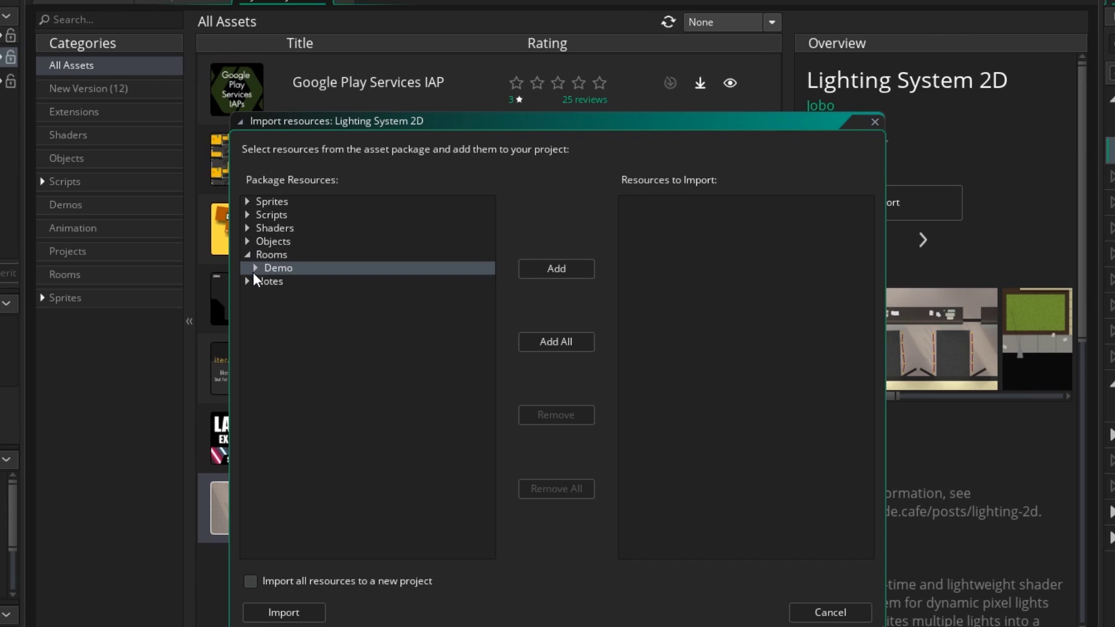
{"action": "left_click", "coordinate": [256, 267]}
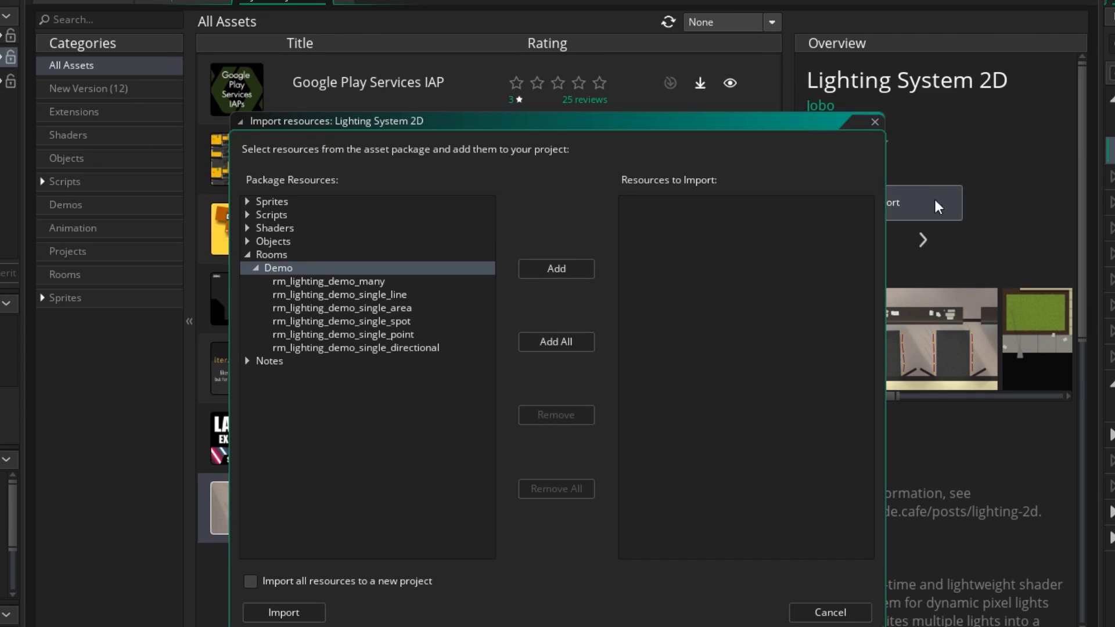
{"action": "left_click", "coordinate": [255, 268]}
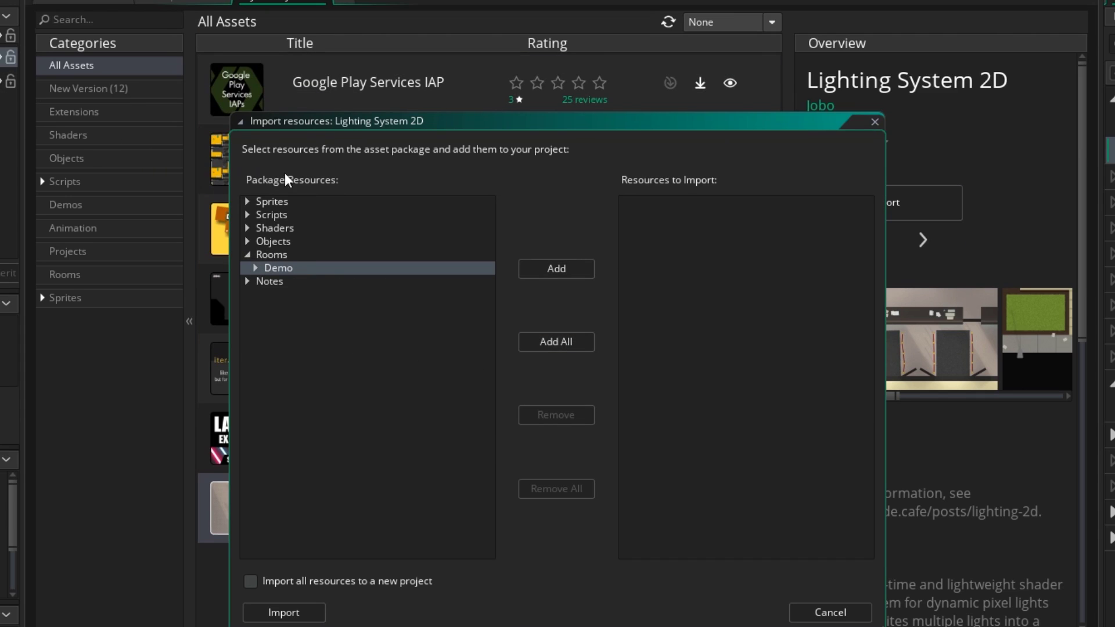
{"action": "left_click", "coordinate": [258, 256]}
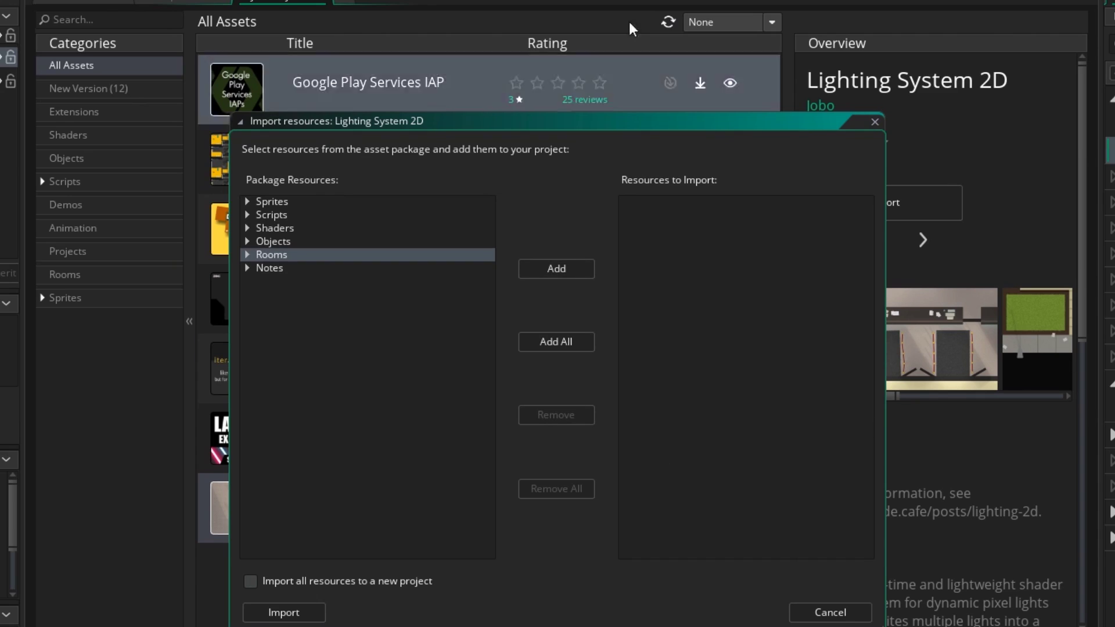
Add only the Lighting groups under Sprites, Scripts, Shaders, Objects and Notes to the resources to import.
{"action": "left_click", "coordinate": [248, 202]}
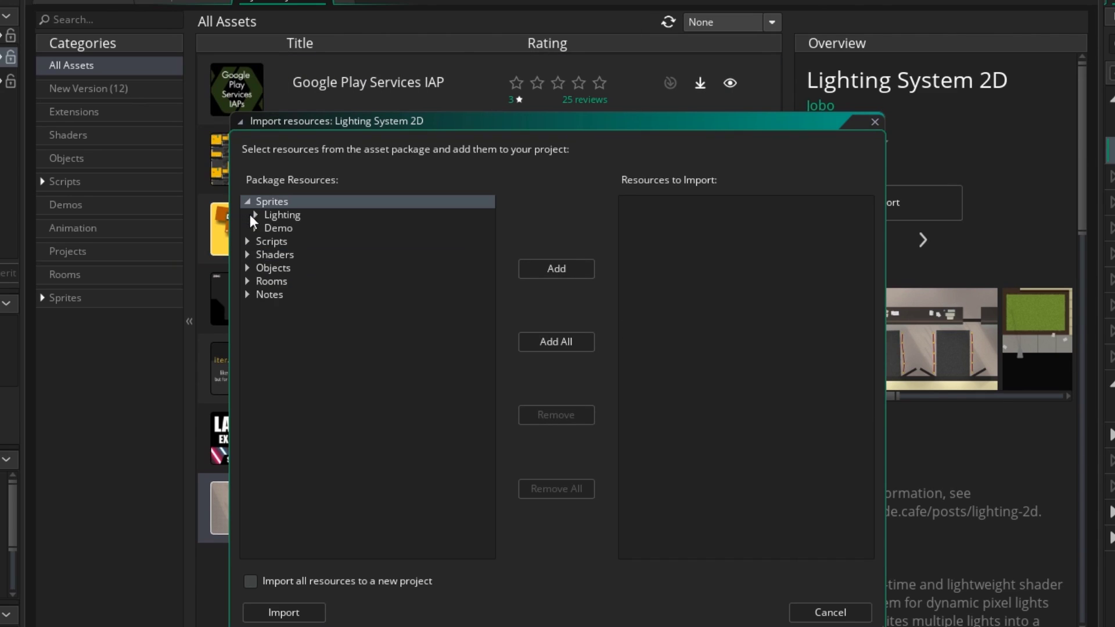
{"action": "left_click", "coordinate": [248, 241]}
{"action": "left_click", "coordinate": [248, 268]}
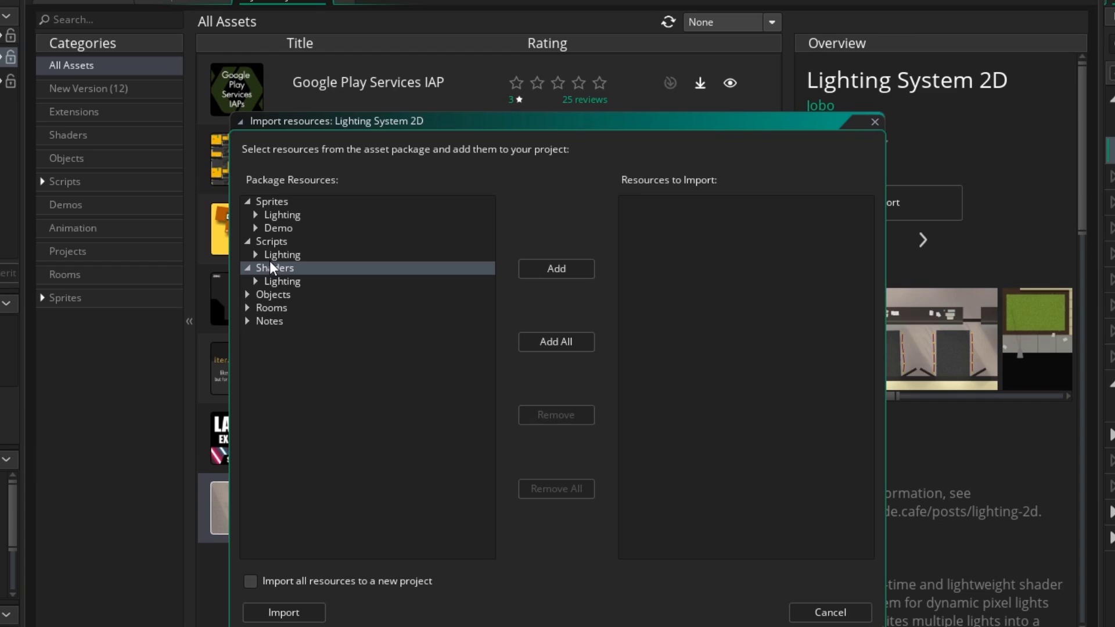
{"action": "left_click", "coordinate": [248, 295]}
{"action": "left_click", "coordinate": [248, 335]}
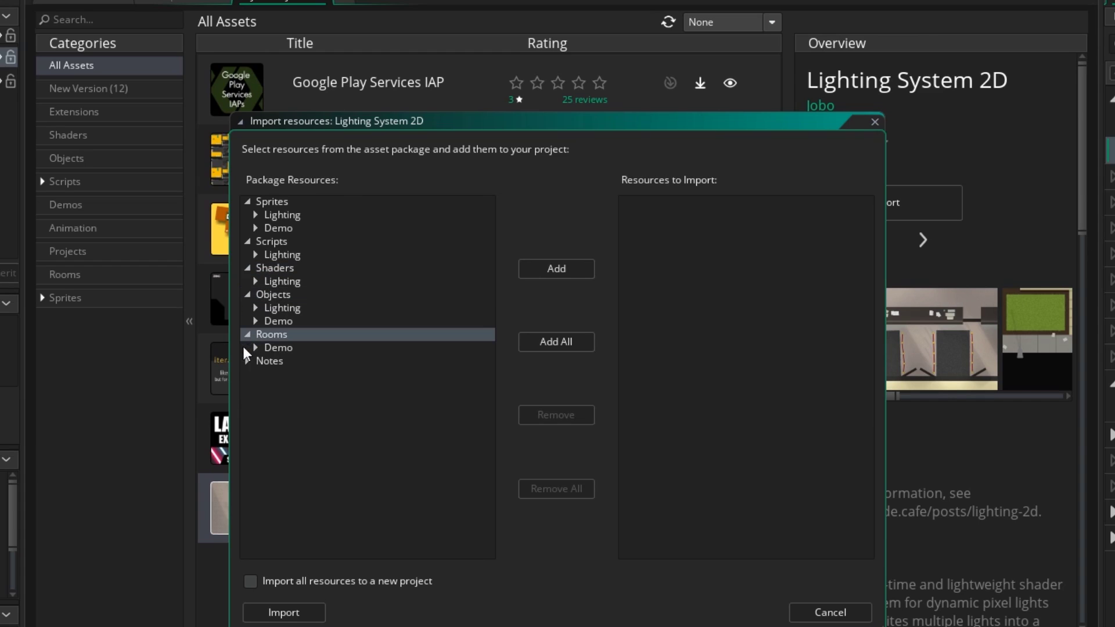
{"action": "left_click", "coordinate": [248, 361]}
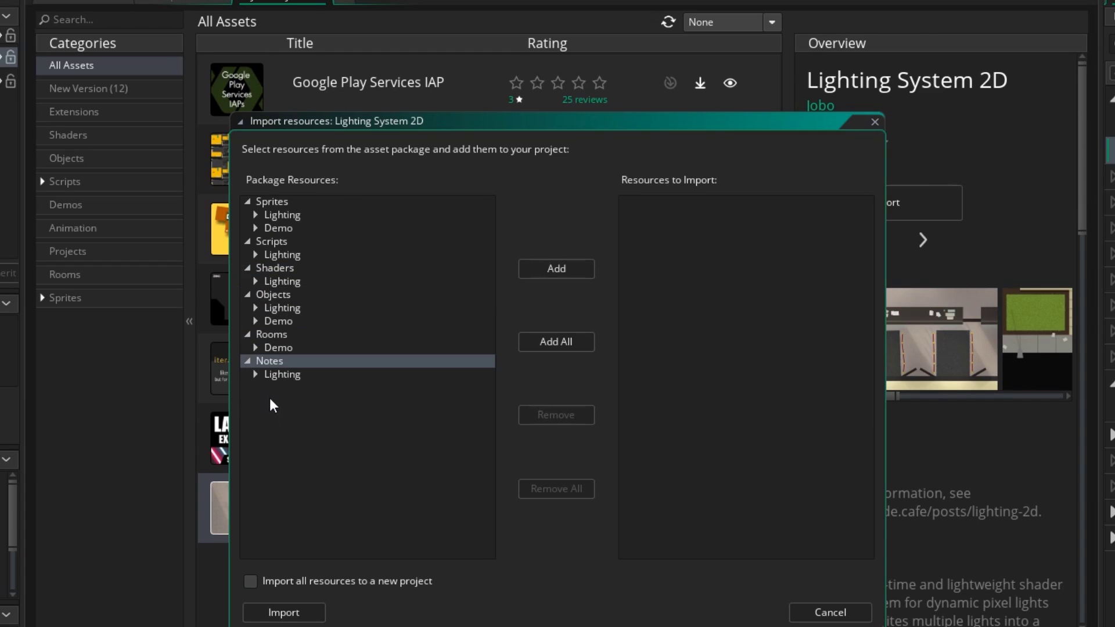
{"action": "left_click", "coordinate": [280, 220]}
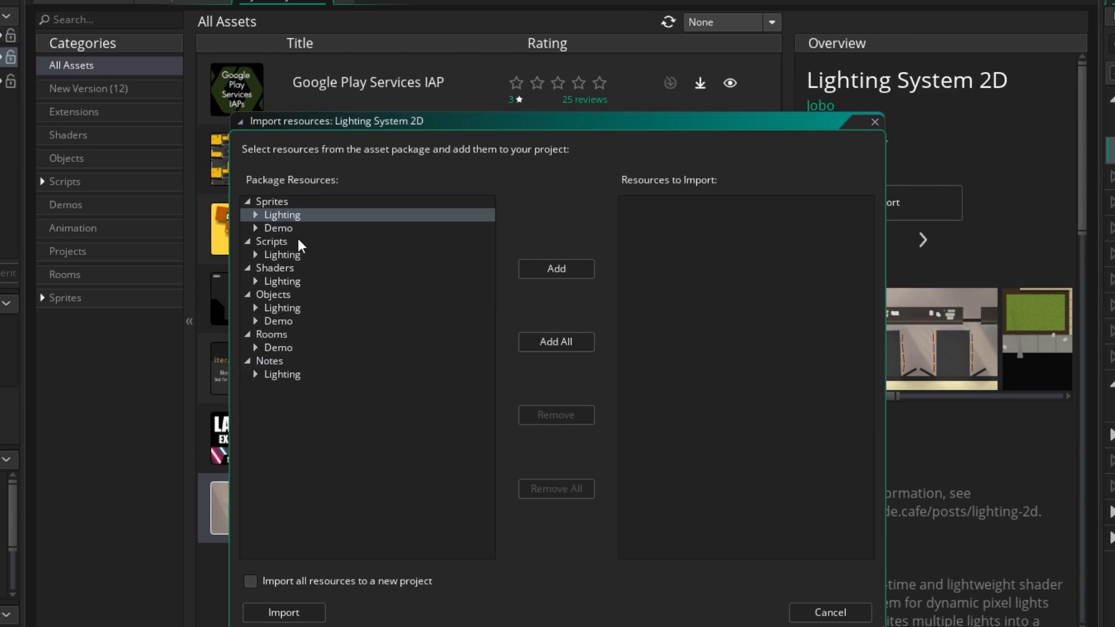
{"action": "left_click", "coordinate": [287, 253], "text": "ctrl"}
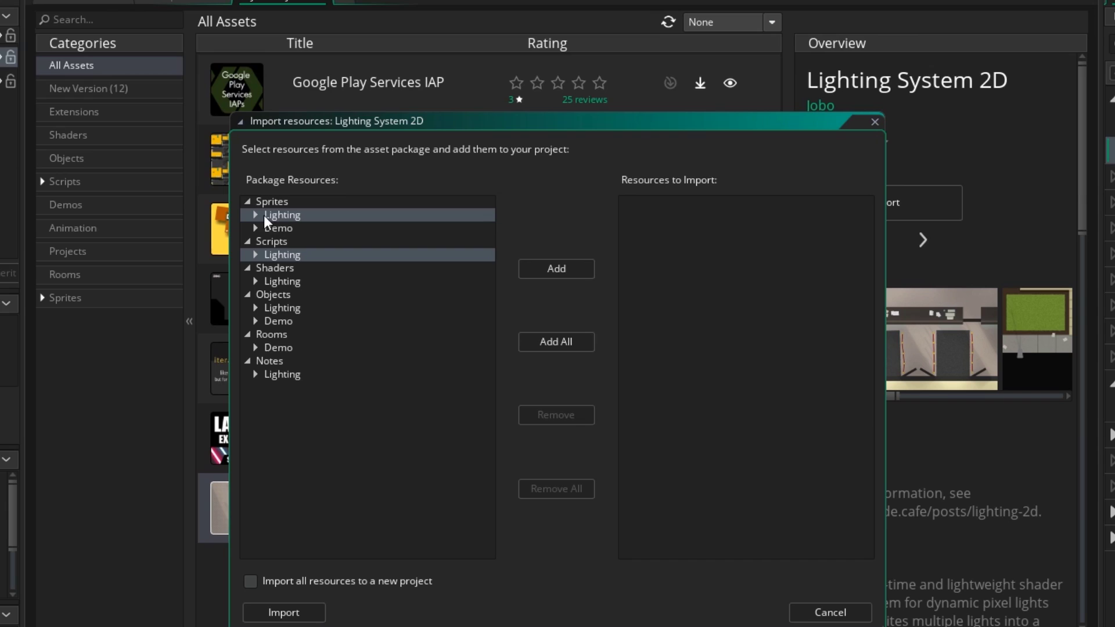
{"action": "left_click", "coordinate": [280, 282], "text": "ctrl"}
{"action": "left_click", "coordinate": [278, 308], "text": "ctrl"}
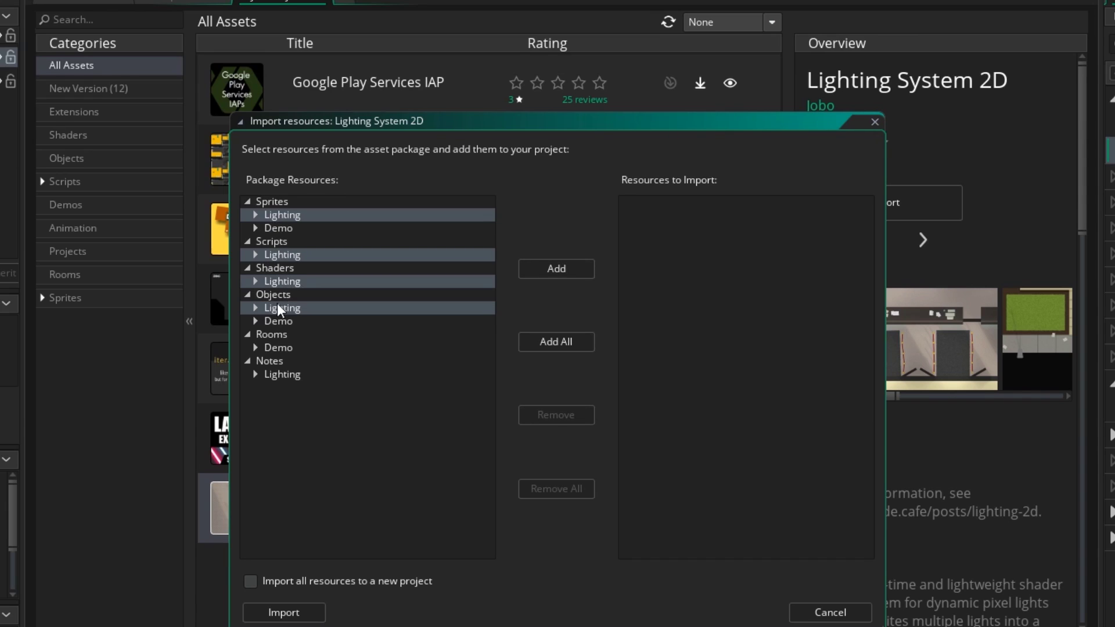
{"action": "left_click", "coordinate": [268, 376], "text": "ctrl"}
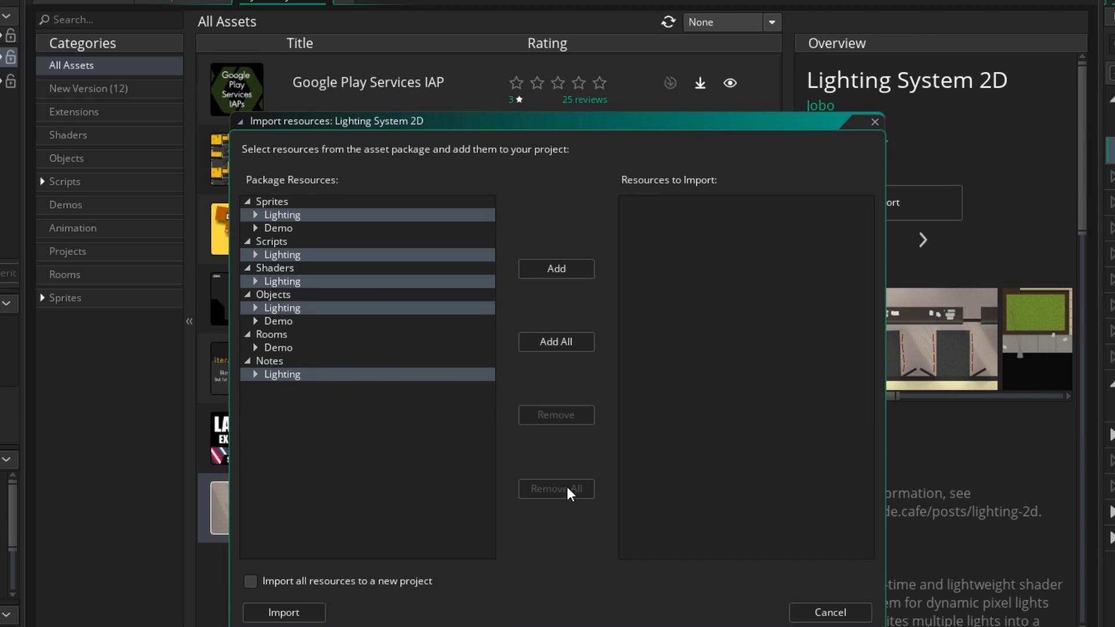
{"action": "left_click", "coordinate": [560, 270]}
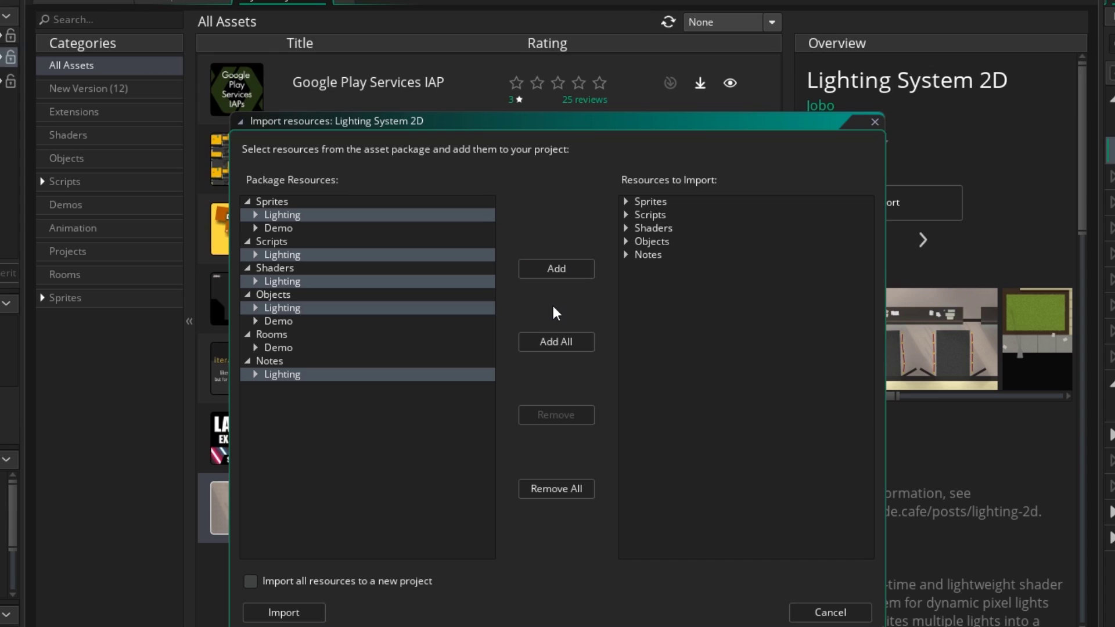
Check the selected Lighting resources, import them into the current project and close the Marketplace library.
{"action": "left_click", "coordinate": [626, 202]}
{"action": "left_click", "coordinate": [626, 227]}
{"action": "left_click", "coordinate": [628, 254]}
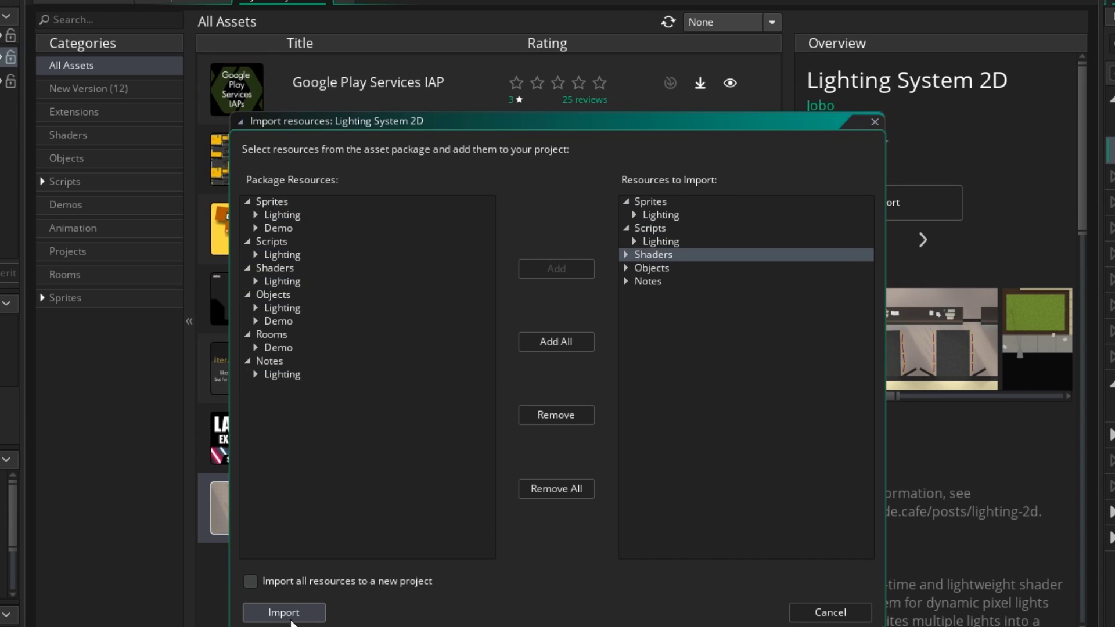
{"action": "left_click", "coordinate": [284, 613]}
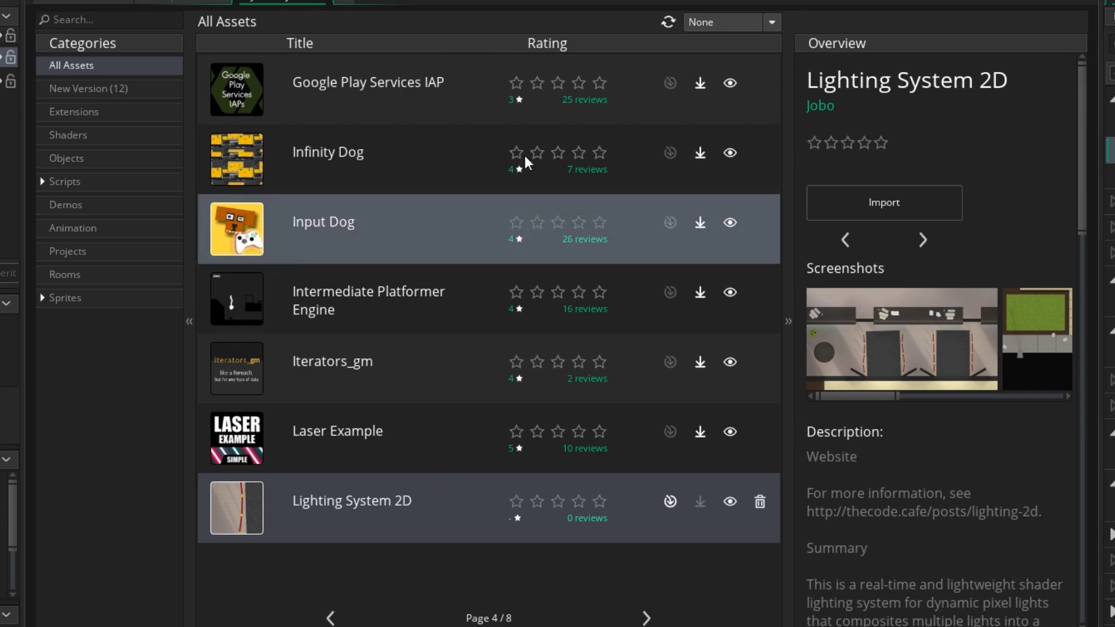
{"action": "left_click", "coordinate": [320, 1]}
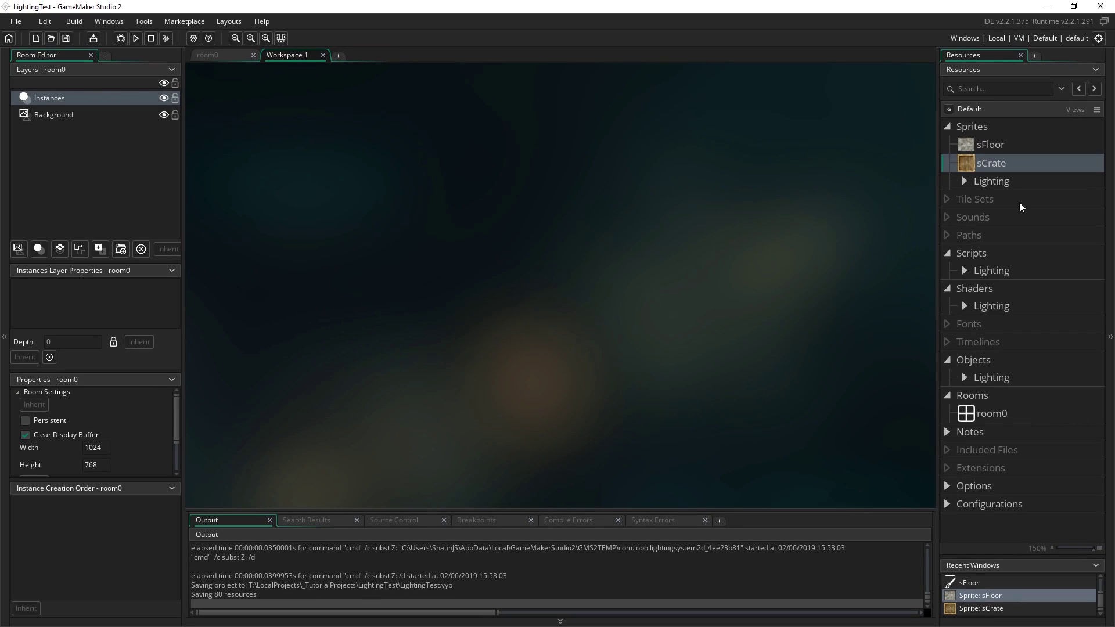
Examine the Background layer of room0 and the sFloor and sCrate sprites.
{"action": "double_click", "coordinate": [991, 413]}
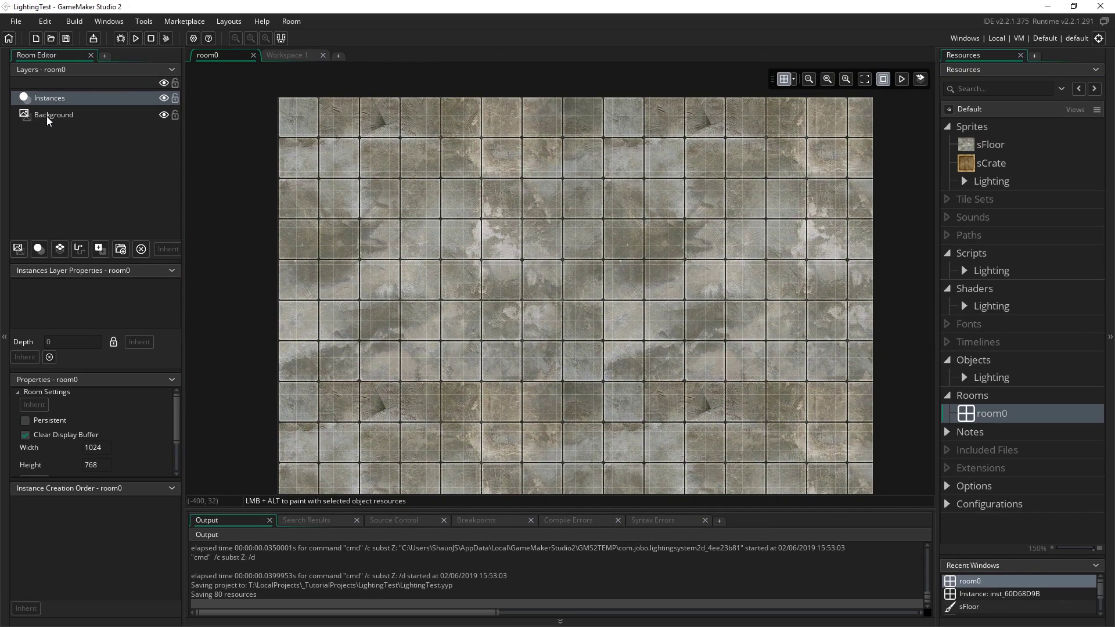
{"action": "left_click", "coordinate": [51, 115]}
{"action": "double_click", "coordinate": [993, 146]}
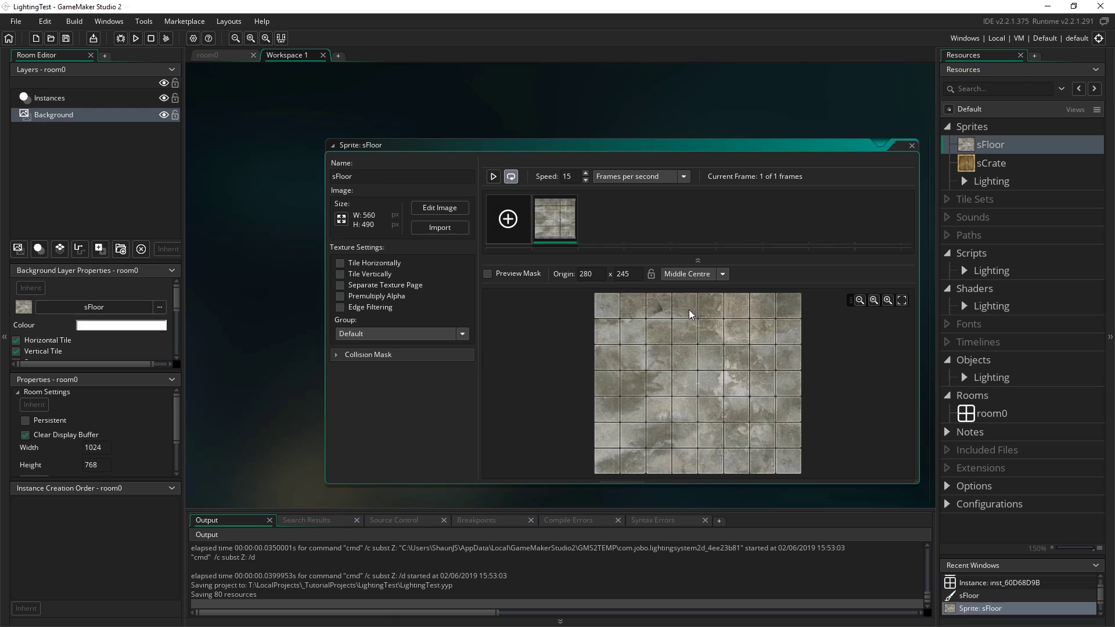
{"action": "middle_click_drag", "start_coordinate": [629, 330], "coordinate": [596, 323]}
{"action": "double_click", "coordinate": [1000, 165]}
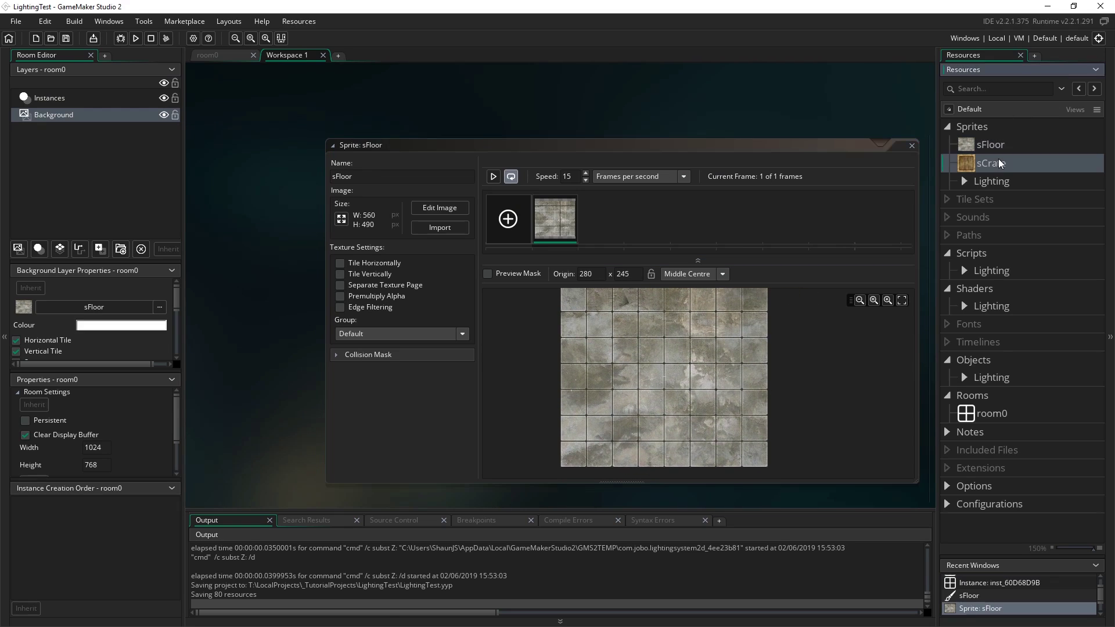
{"action": "middle_click_drag", "start_coordinate": [717, 453], "coordinate": [821, 429]}
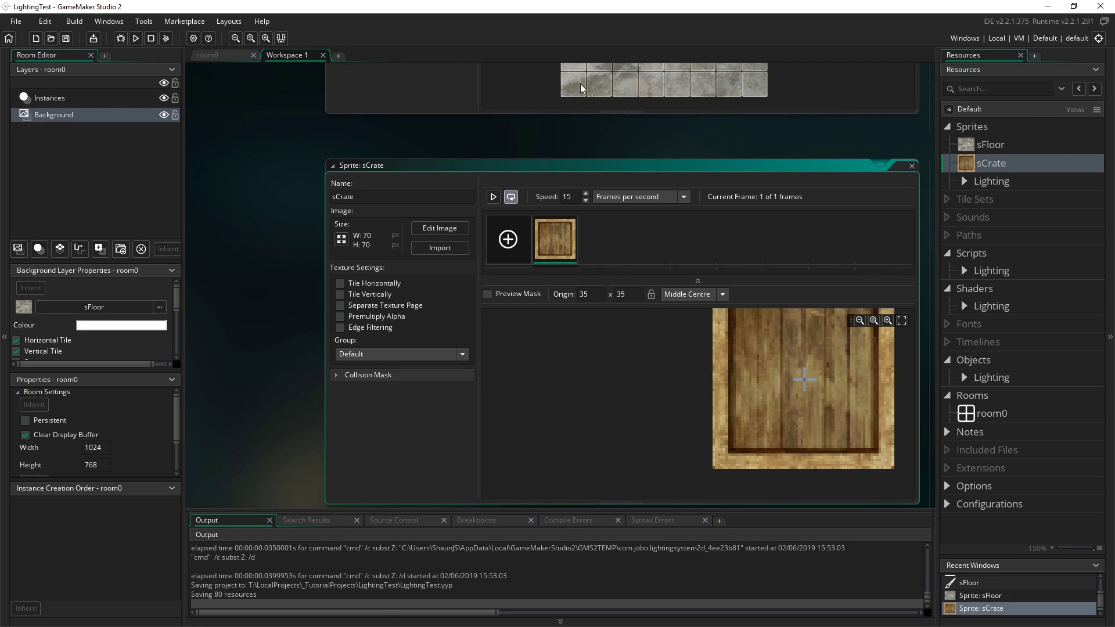
{"action": "middle_click_drag", "start_coordinate": [725, 114], "coordinate": [554, 289]}
{"action": "middle_click_drag", "start_coordinate": [824, 244], "coordinate": [896, 351]}
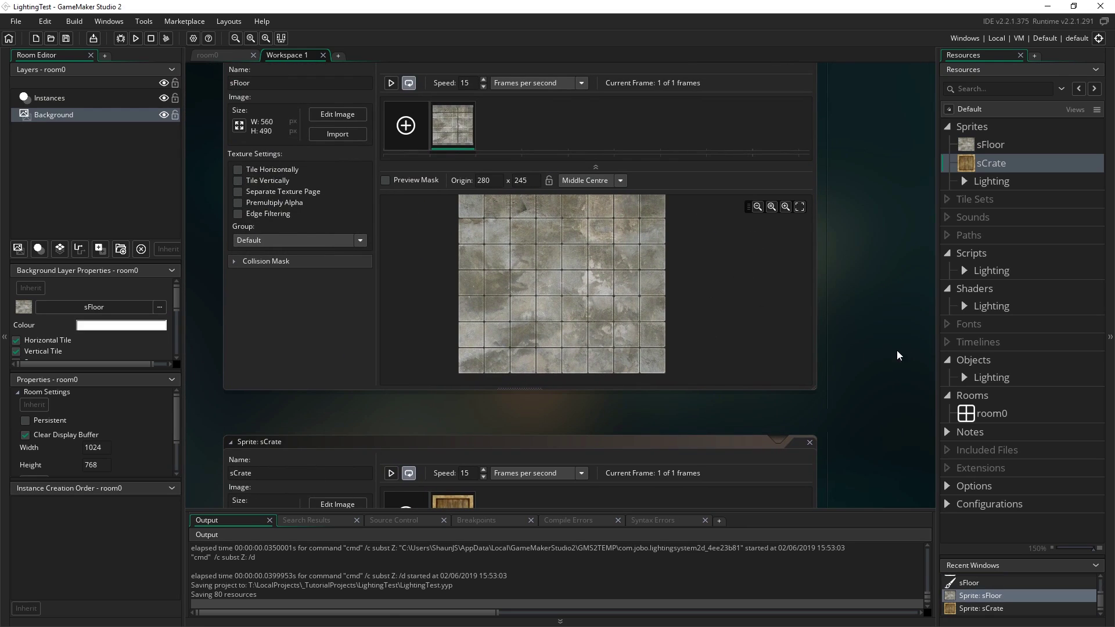
{"action": "middle_click_drag", "start_coordinate": [897, 355], "coordinate": [865, 206]}
Look through the imported Lighting groups under Sprites, Scripts and Shaders, and close the sFloor and sCrate sprite editors.
{"action": "left_click", "coordinate": [964, 181]}
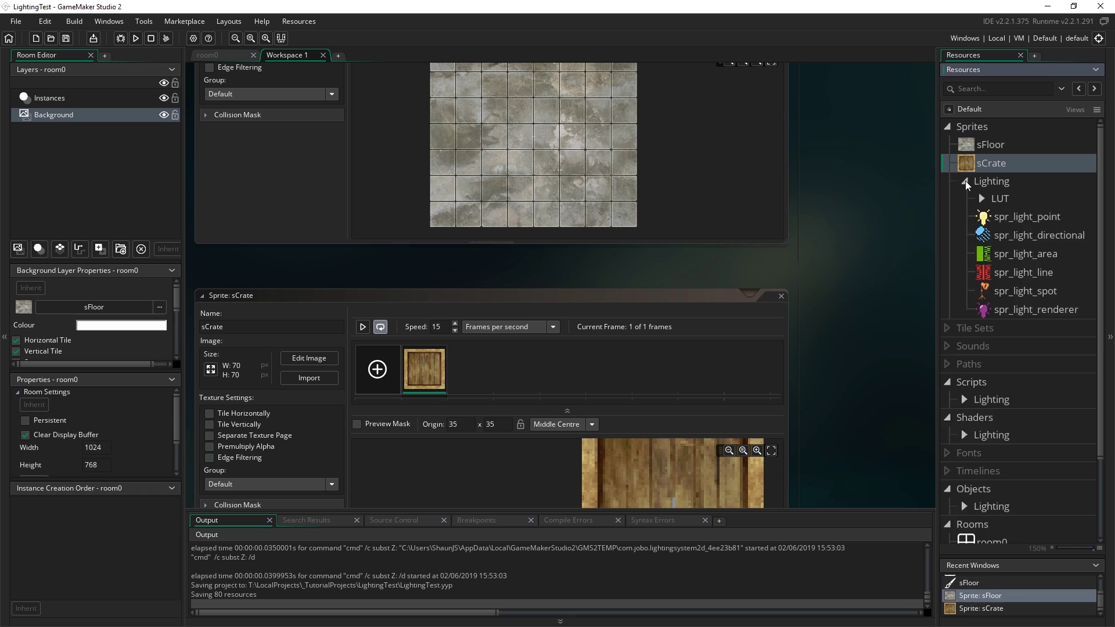
{"action": "left_click", "coordinate": [965, 183]}
{"action": "left_click", "coordinate": [963, 271]}
{"action": "left_click", "coordinate": [964, 271]}
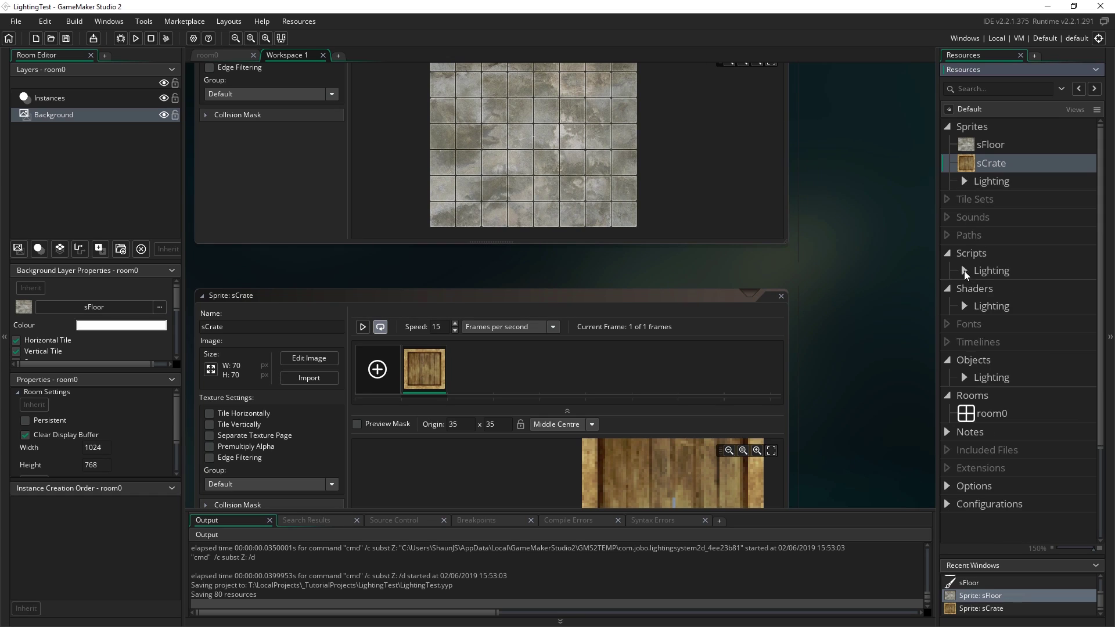
{"action": "left_click", "coordinate": [964, 306]}
{"action": "left_click", "coordinate": [964, 306]}
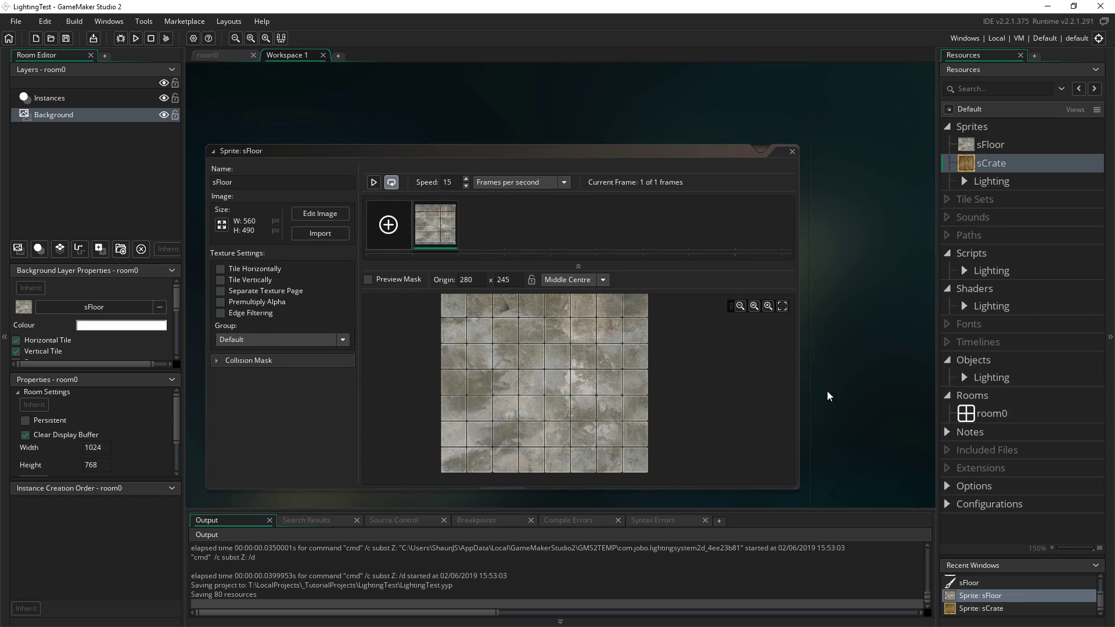
{"action": "left_click", "coordinate": [789, 152]}
{"action": "left_click", "coordinate": [781, 310]}
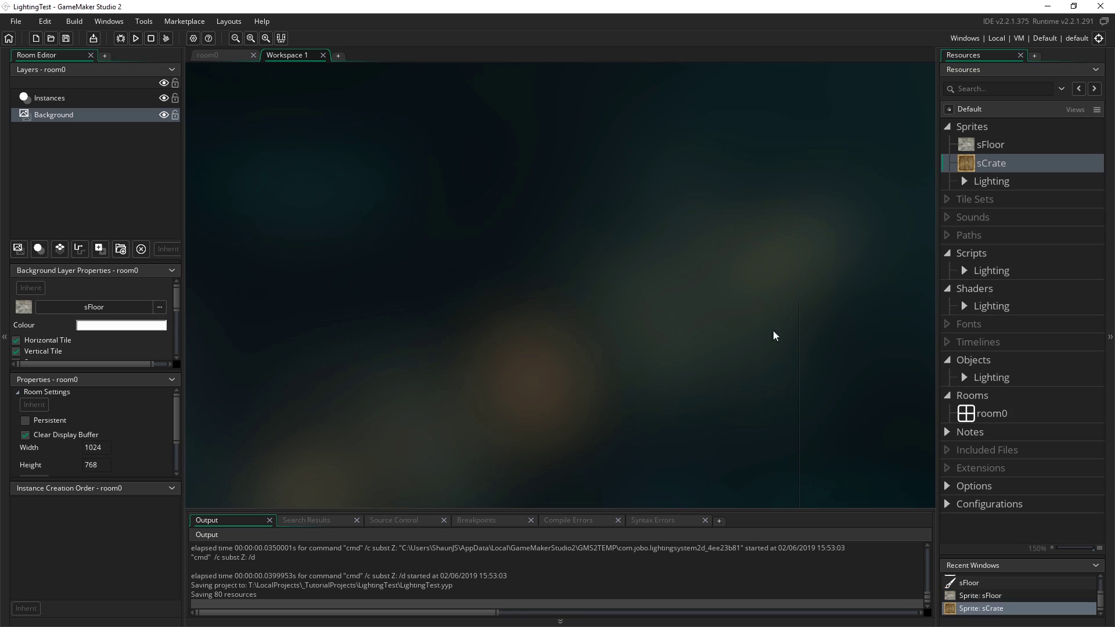
Expand the Lighting group under Objects and open room0 for editing.
{"action": "left_click", "coordinate": [965, 378]}
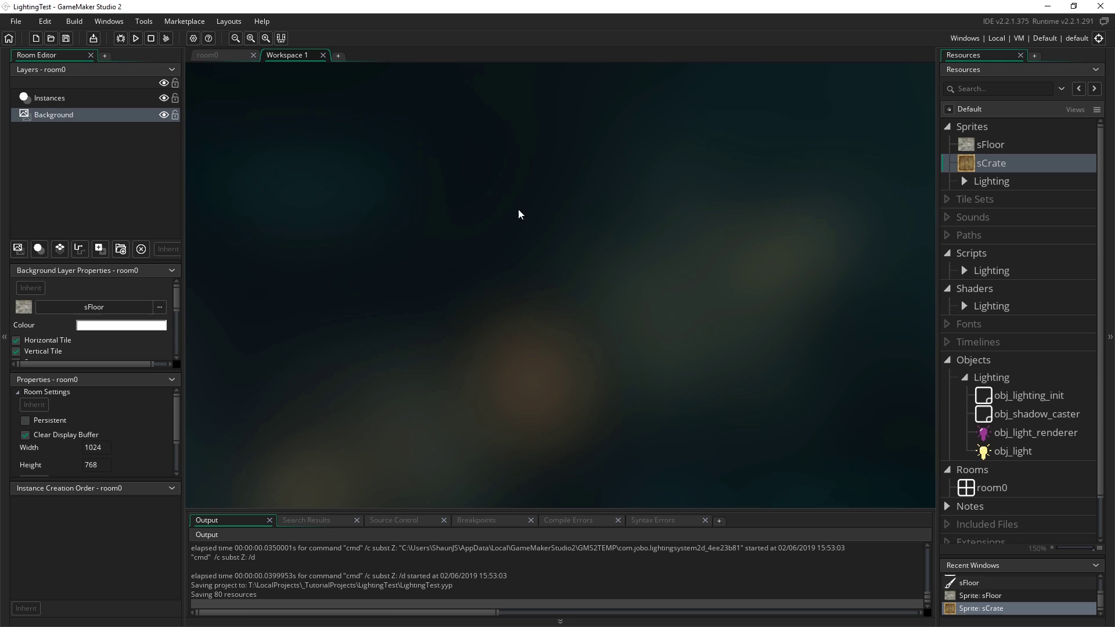
{"action": "double_click", "coordinate": [990, 487]}
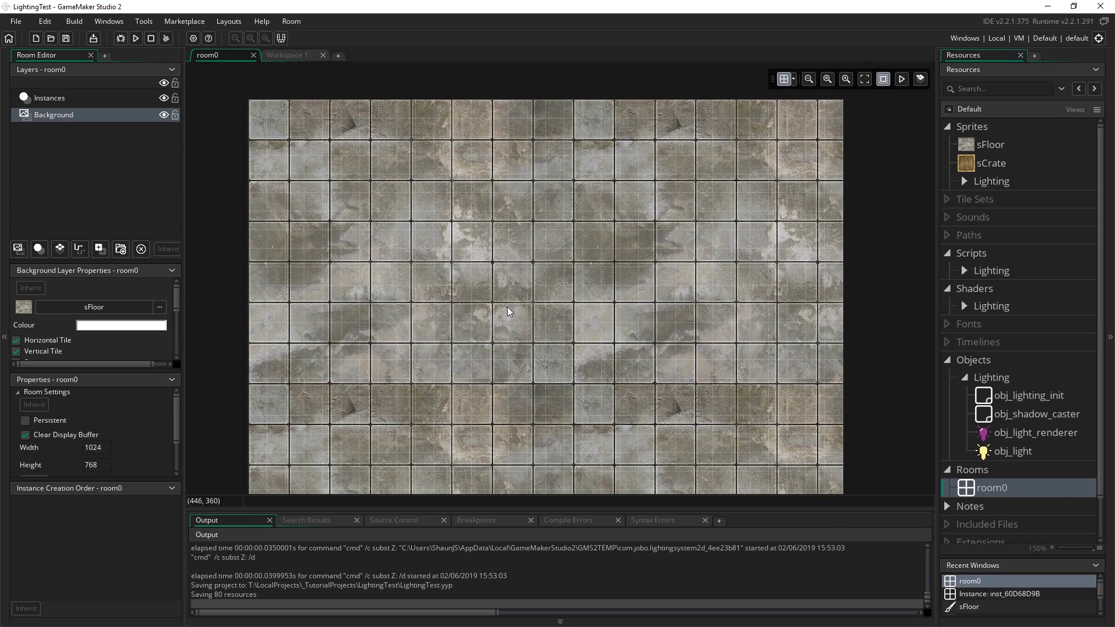
{"action": "mouse_move", "coordinate": [507, 307]}
{"action": "middle_mouse_down"}
{"action": "mouse_move", "coordinate": [543, 286]}
{"action": "mouse_move", "coordinate": [519, 285]}
{"action": "mouse_move", "coordinate": [514, 316]}
{"action": "middle_mouse_up"}
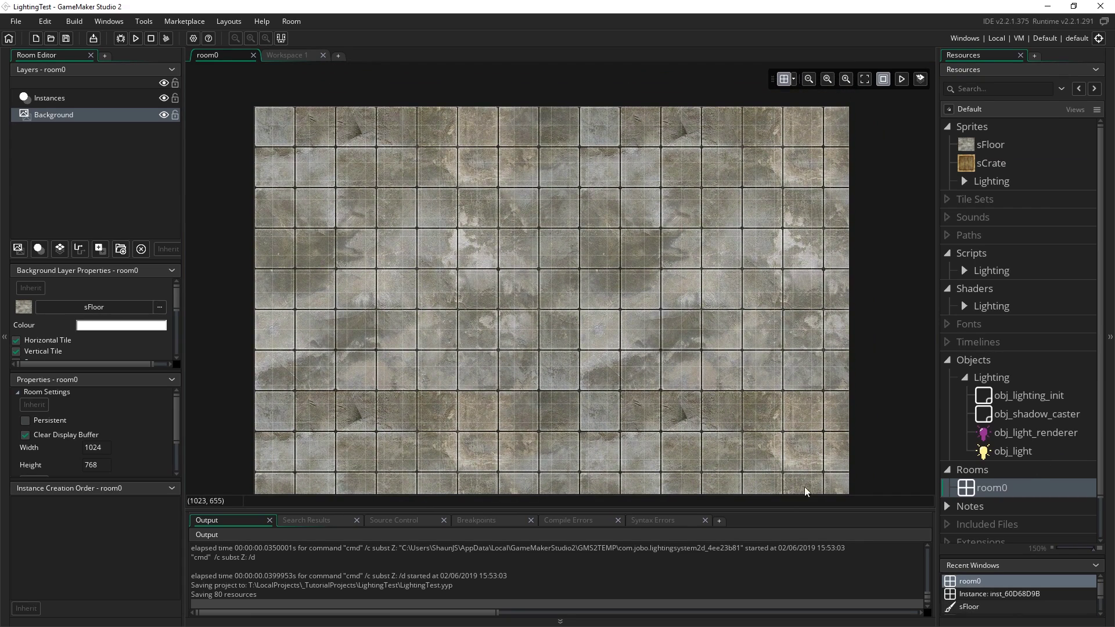
Open obj_lighting_init to look at its events and code, and return to room0.
{"action": "middle_click_drag", "start_coordinate": [649, 406], "coordinate": [621, 361]}
{"action": "left_click", "coordinate": [1036, 396]}
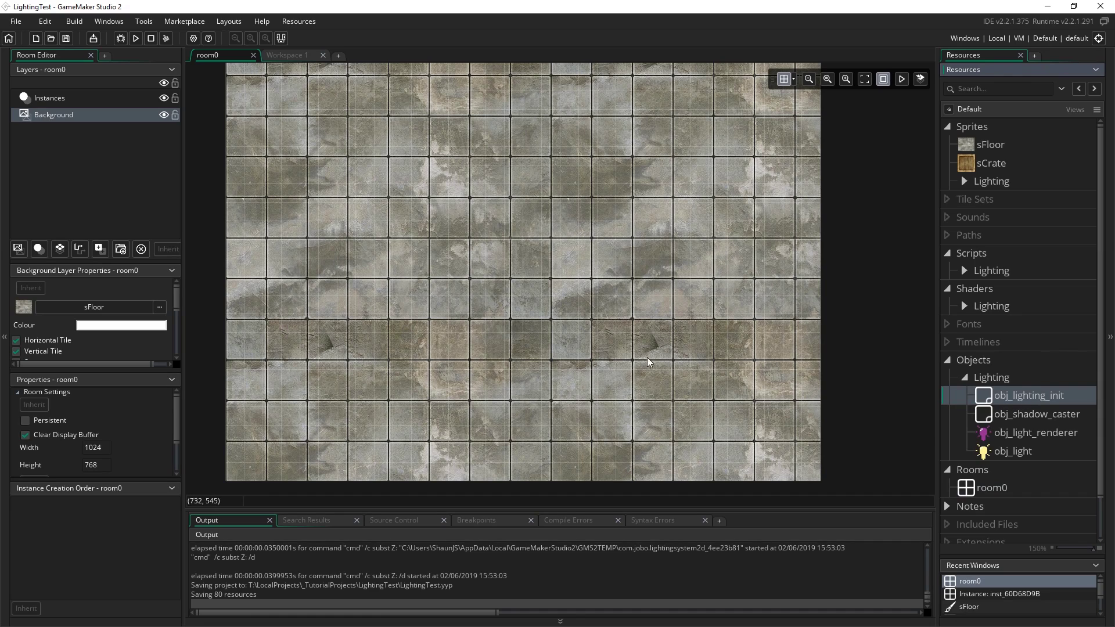
{"action": "middle_click_drag", "start_coordinate": [500, 348], "coordinate": [548, 378]}
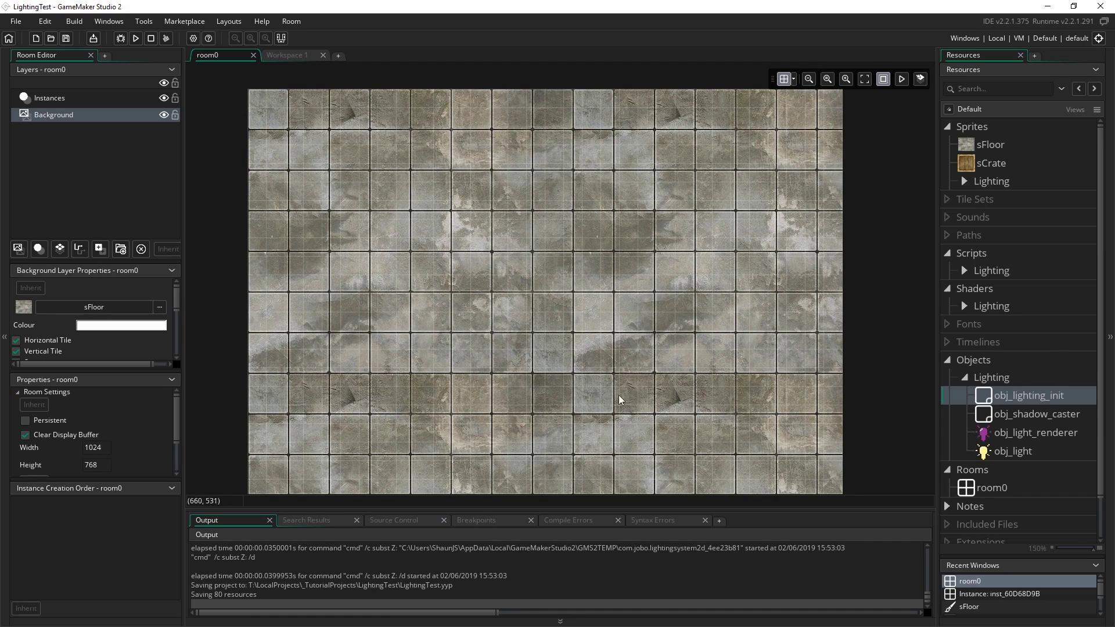
{"action": "mouse_move", "coordinate": [549, 374]}
{"action": "middle_mouse_down"}
{"action": "mouse_move", "coordinate": [566, 389]}
{"action": "mouse_move", "coordinate": [534, 375]}
{"action": "middle_mouse_up"}
{"action": "double_click", "coordinate": [1014, 397]}
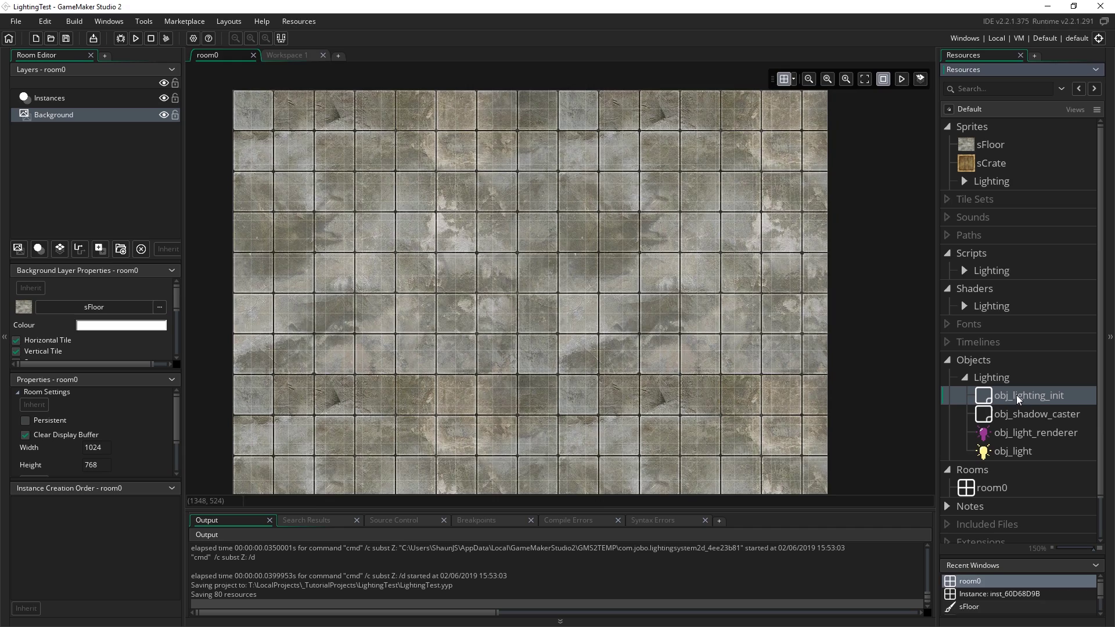
{"action": "double_click", "coordinate": [988, 491]}
{"action": "middle_click_drag", "start_coordinate": [517, 301], "coordinate": [546, 280]}
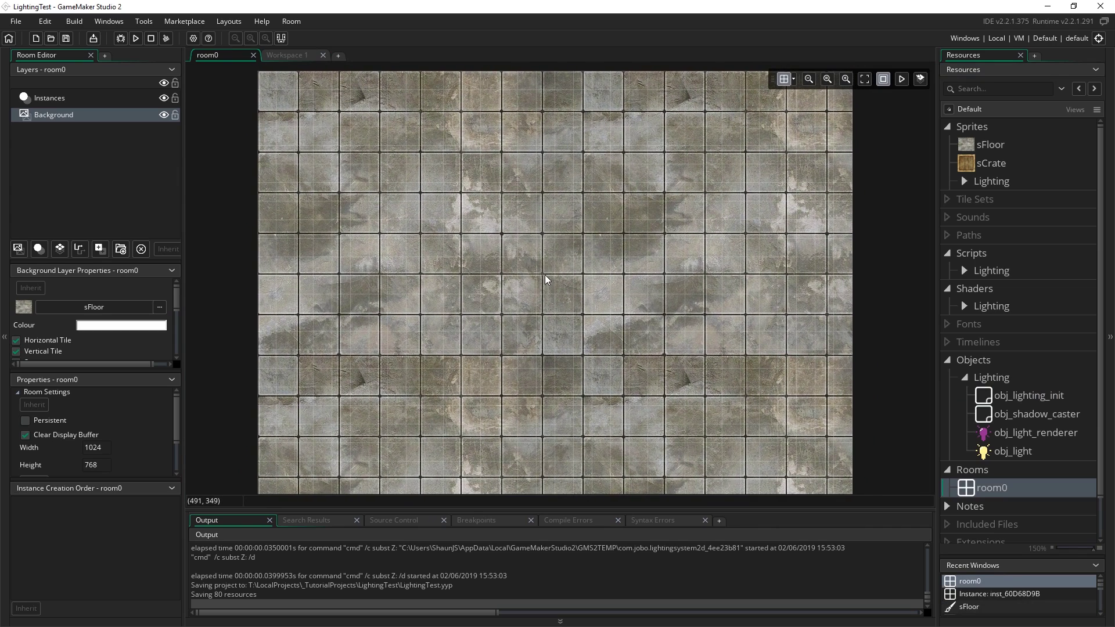
Place an obj_lighting_init instance on the Instances layer in the upper-left corner of room0.
{"action": "left_click", "coordinate": [1068, 396]}
{"action": "middle_click_drag", "start_coordinate": [442, 304], "coordinate": [473, 360]}
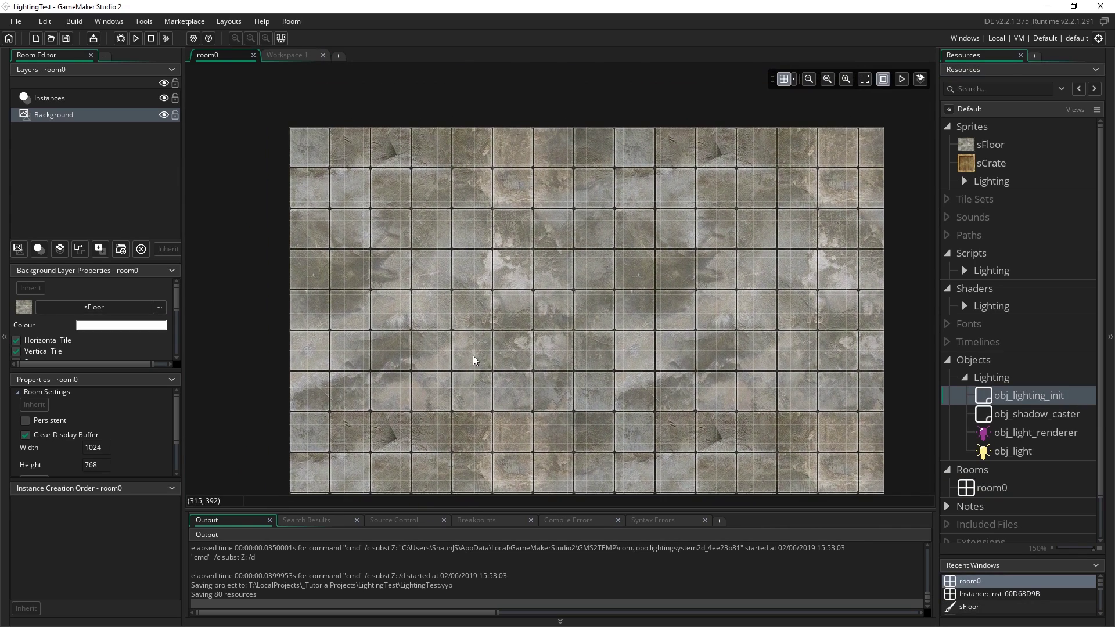
{"action": "left_click", "coordinate": [32, 102]}
{"action": "left_click_drag", "start_coordinate": [1028, 400], "coordinate": [310, 149]}
{"action": "middle_click_drag", "start_coordinate": [374, 307], "coordinate": [379, 244]}
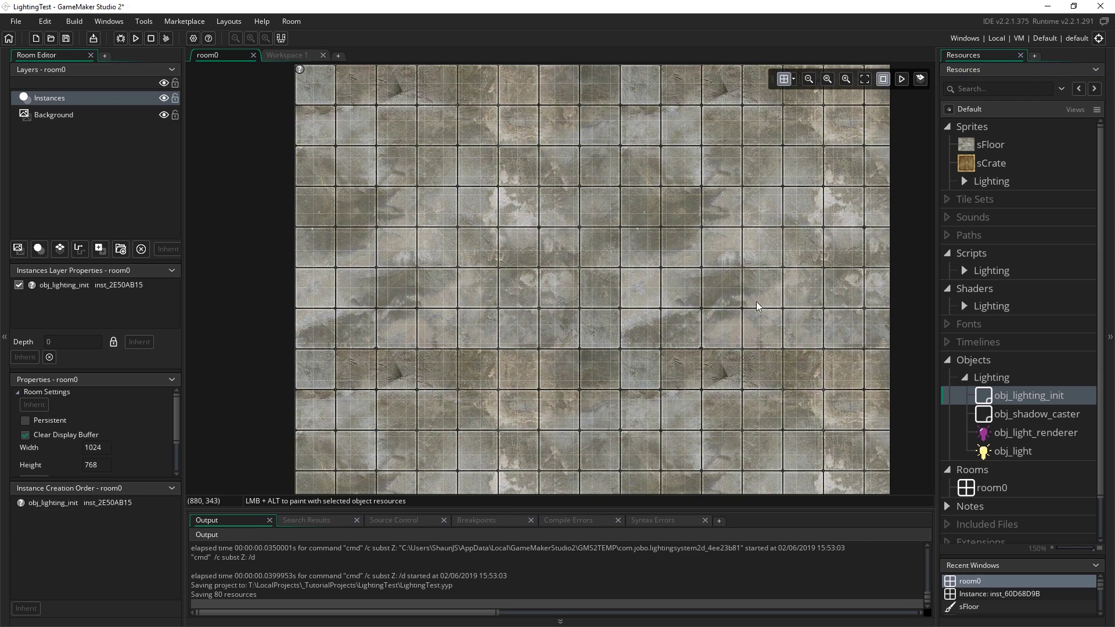
{"action": "middle_click_drag", "start_coordinate": [607, 259], "coordinate": [592, 286]}
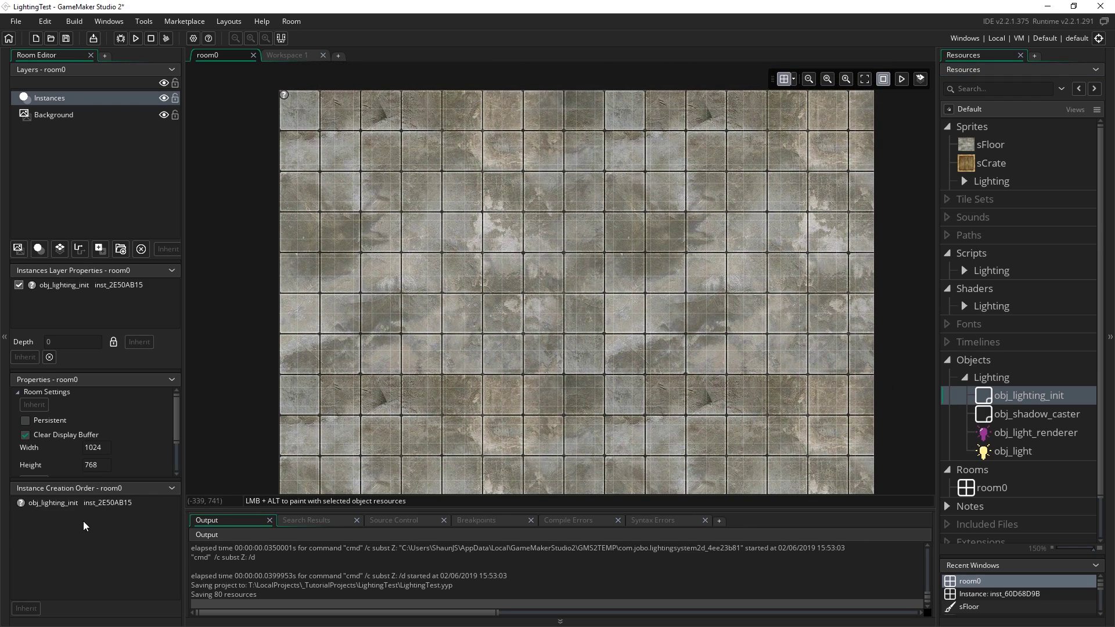
{"action": "scroll", "coordinate": [86, 473], "scroll_direction": "down", "scroll_amount": 2}
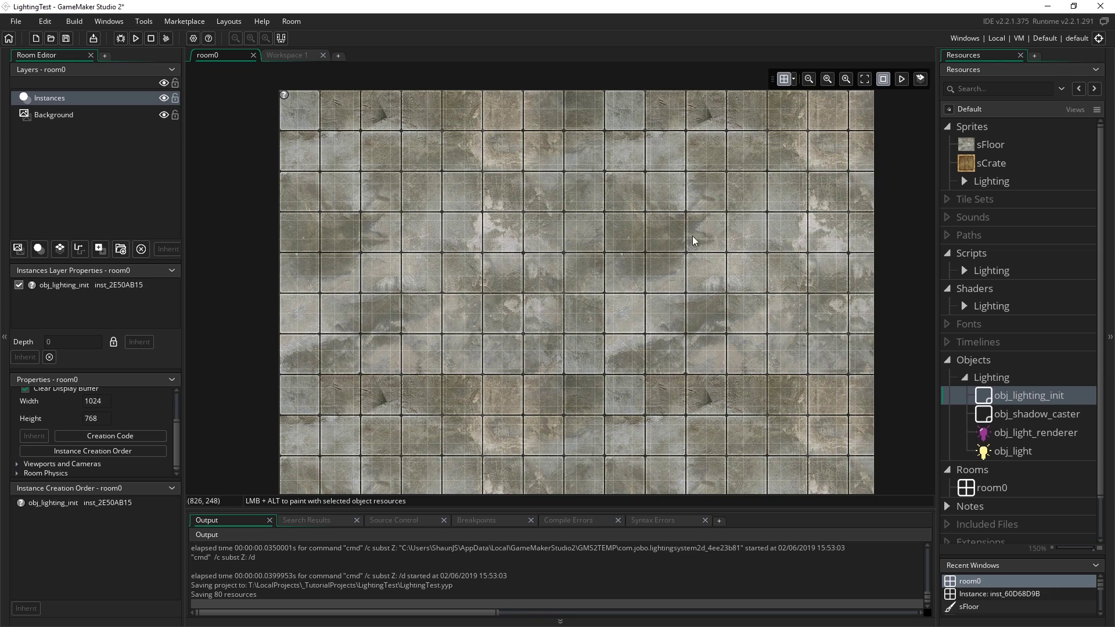
Add a new instance layer above Instances in room0 and name it LightRender.
{"action": "middle_click_drag", "start_coordinate": [560, 408], "coordinate": [534, 389]}
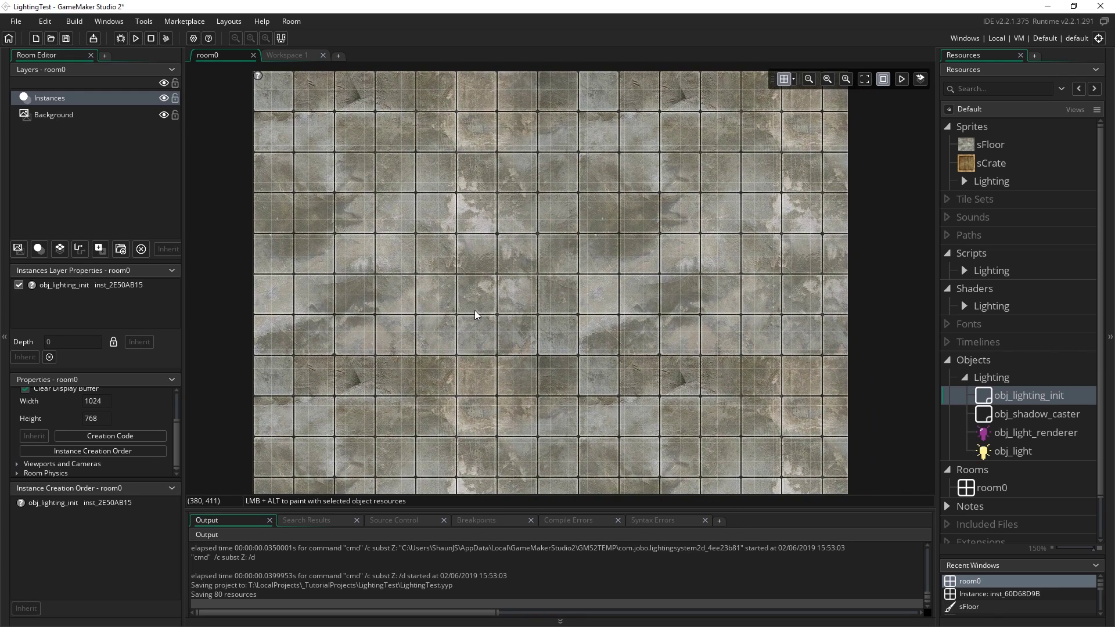
{"action": "middle_click_drag", "start_coordinate": [451, 269], "coordinate": [489, 415]}
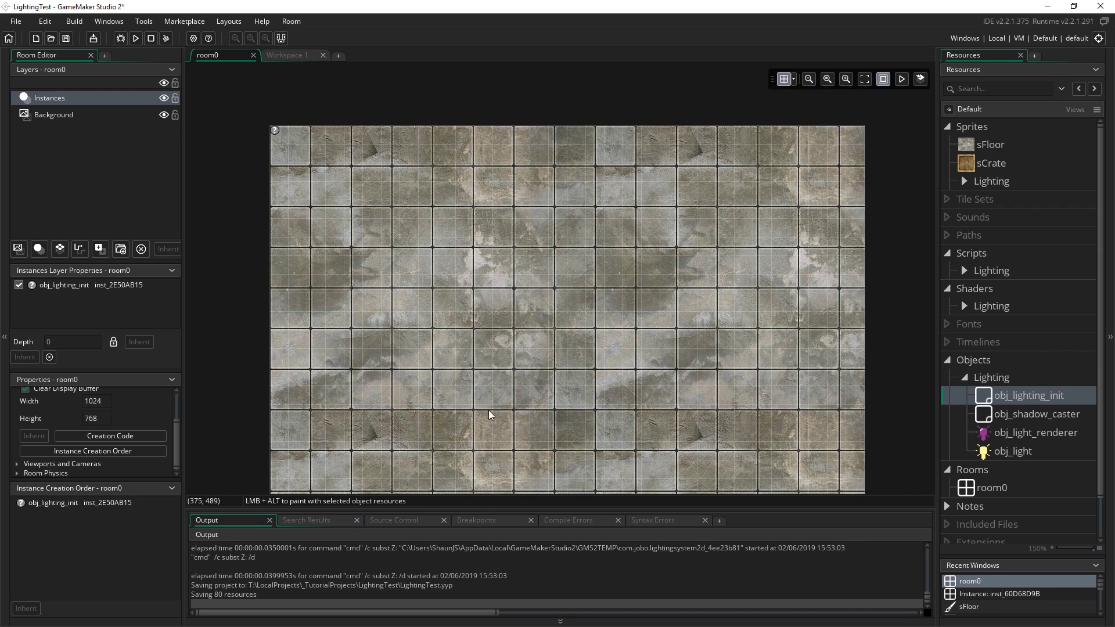
{"action": "middle_click_drag", "start_coordinate": [511, 344], "coordinate": [387, 319]}
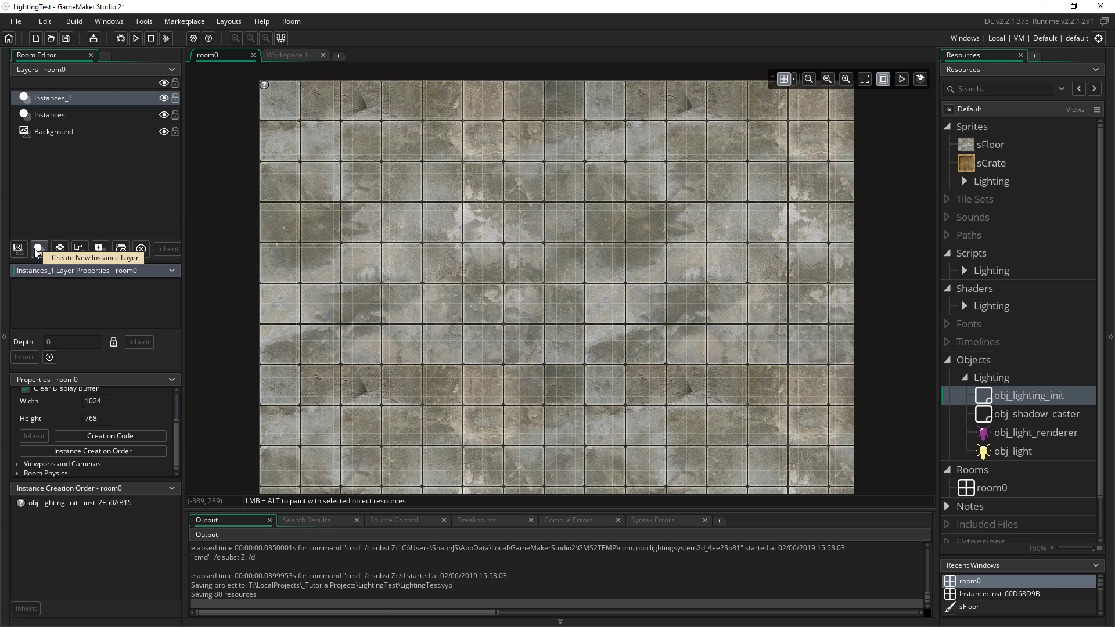
{"action": "double_click", "coordinate": [71, 105]}
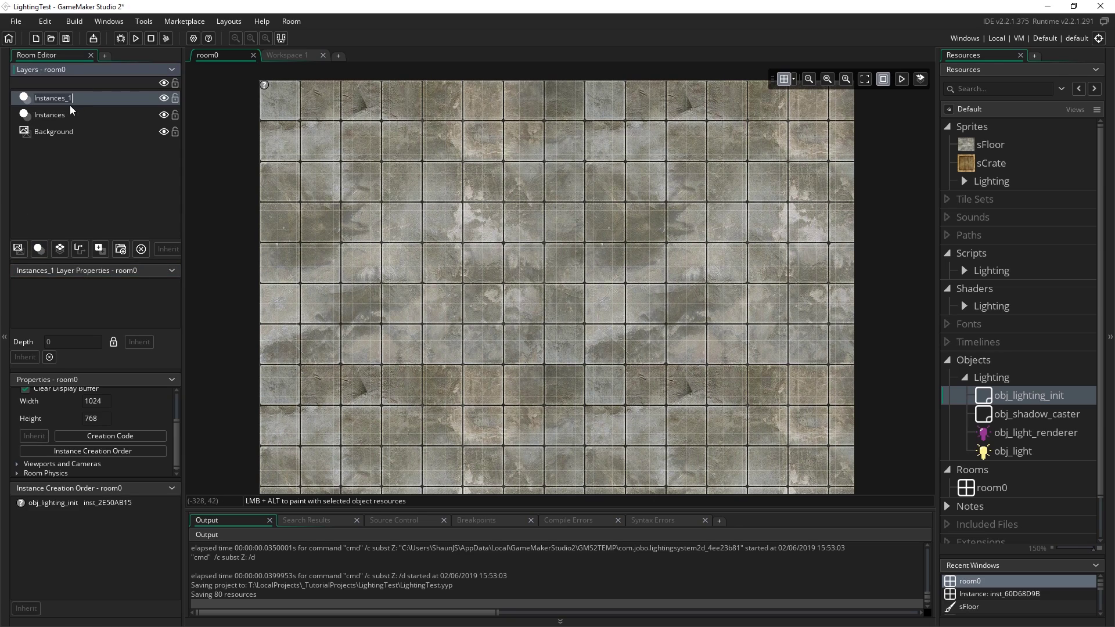
{"action": "type", "text": "LightRender"}
{"action": "key", "text": "Return"}
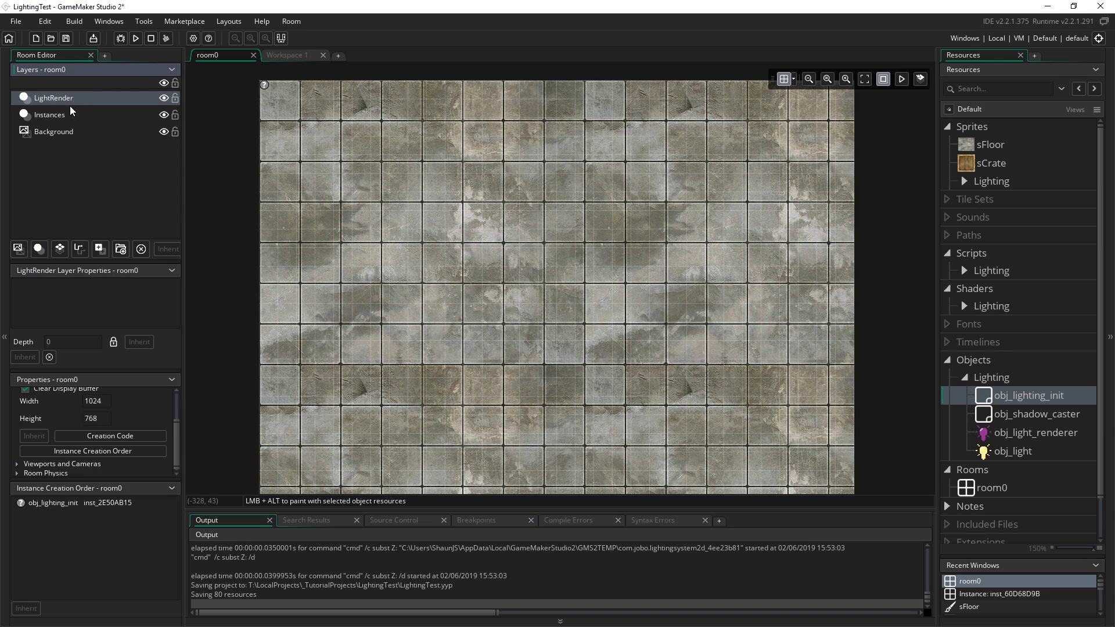
Place an obj_light_renderer instance on the LightRender layer at about (32, 32) in room0.
{"action": "middle_click_drag", "start_coordinate": [494, 234], "coordinate": [504, 279]}
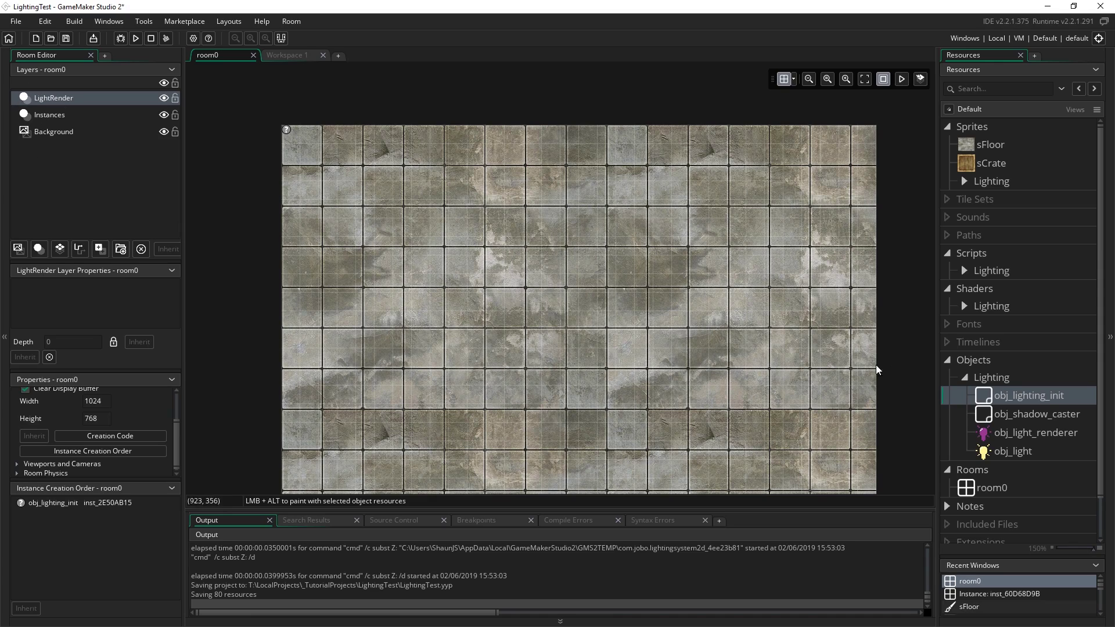
{"action": "left_click", "coordinate": [987, 439]}
{"action": "left_click_drag", "start_coordinate": [1041, 440], "coordinate": [317, 159]}
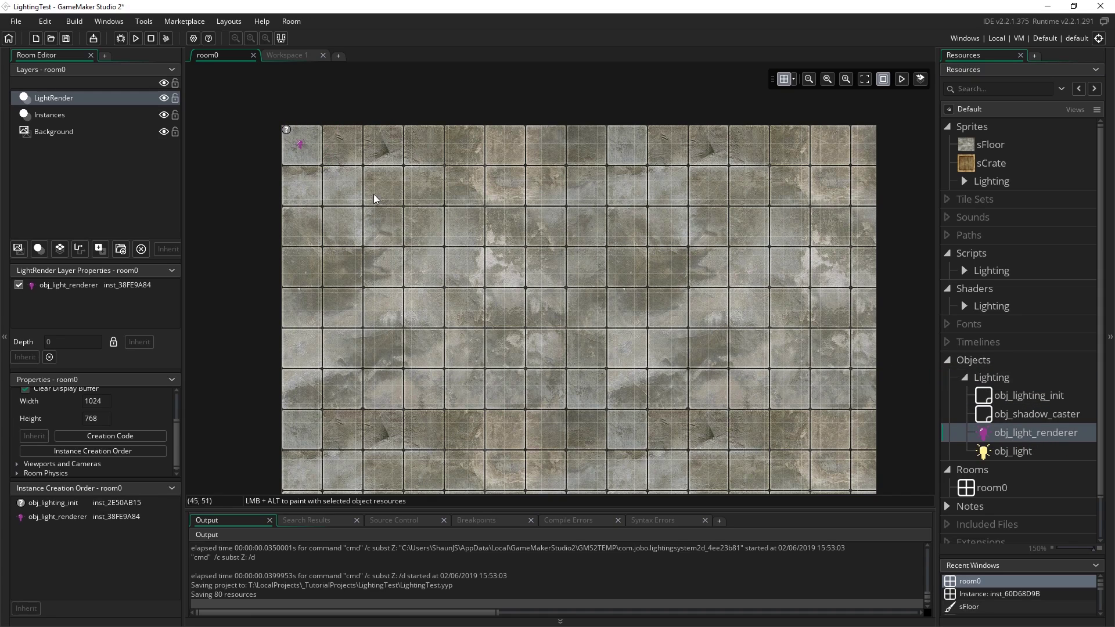
{"action": "middle_click_drag", "start_coordinate": [408, 369], "coordinate": [383, 317]}
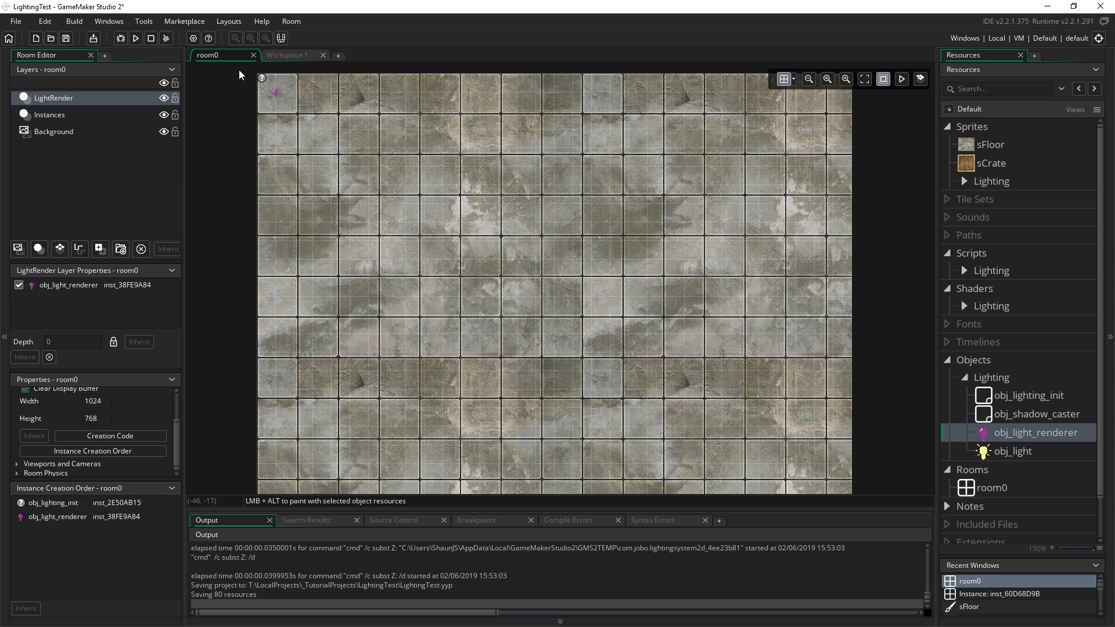
{"action": "middle_click_drag", "start_coordinate": [574, 264], "coordinate": [596, 247]}
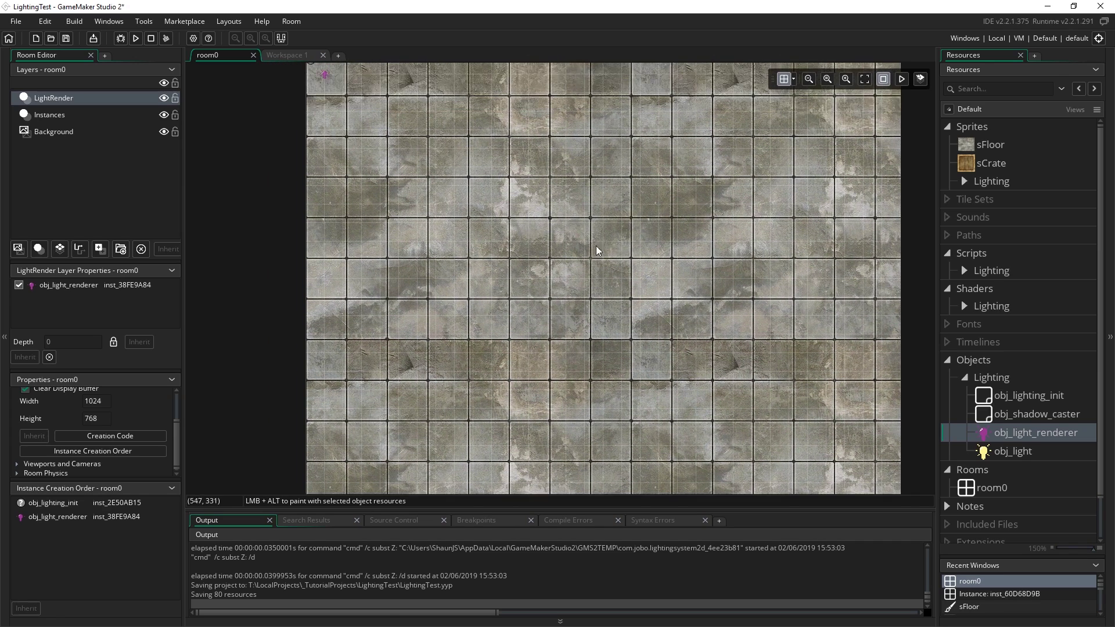
{"action": "middle_click_drag", "start_coordinate": [401, 228], "coordinate": [365, 225]}
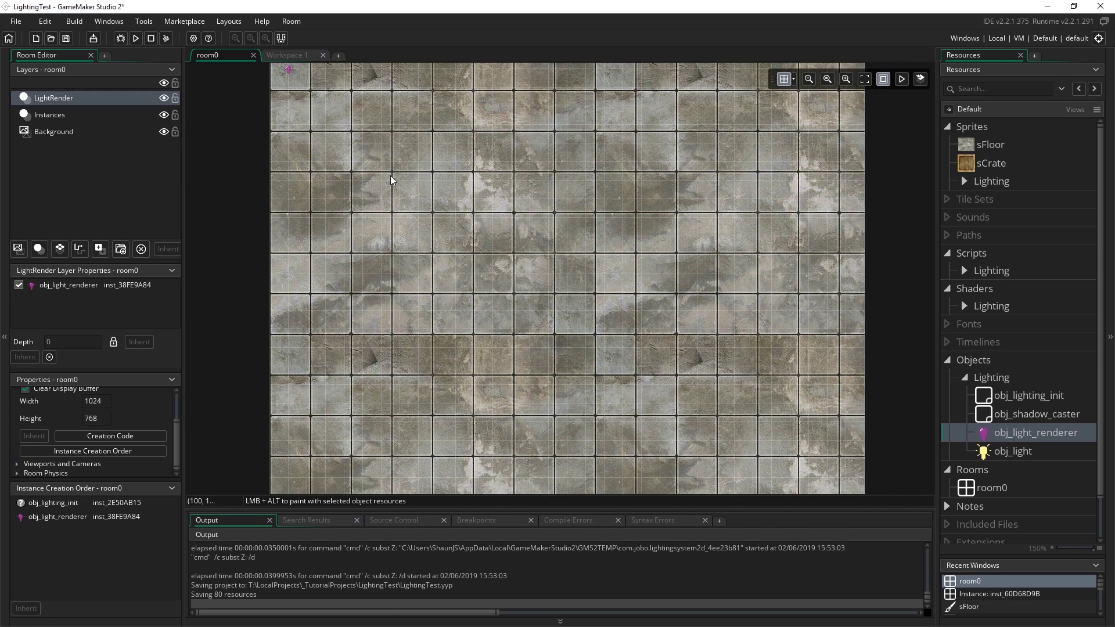
{"action": "middle_click_drag", "start_coordinate": [651, 347], "coordinate": [641, 372]}
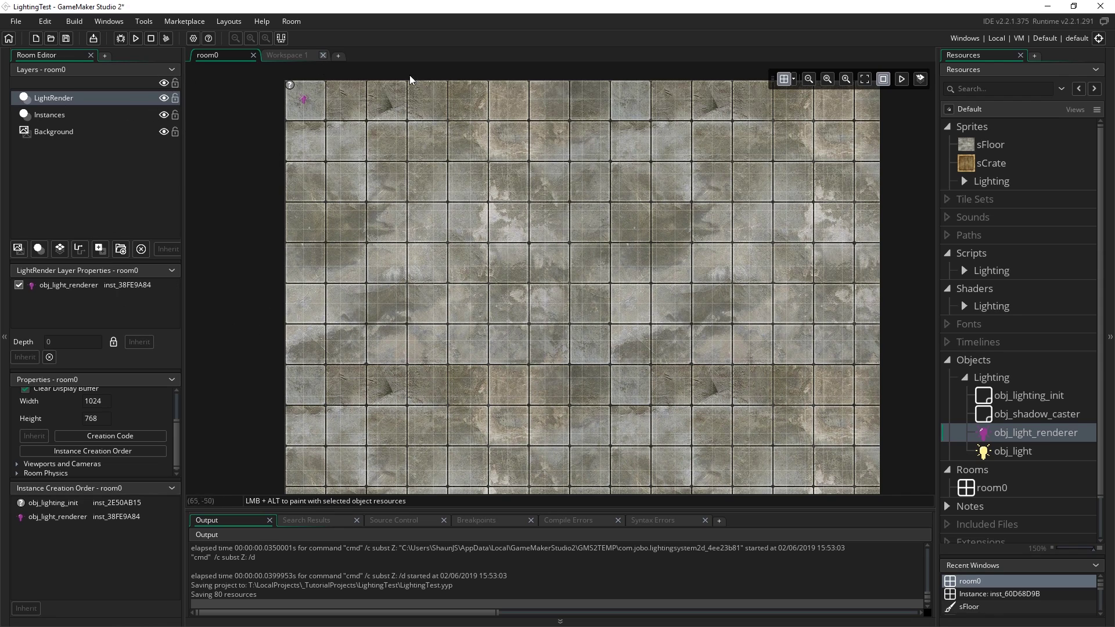
{"action": "middle_click_drag", "start_coordinate": [483, 244], "coordinate": [483, 208]}
{"action": "middle_click_drag", "start_coordinate": [657, 291], "coordinate": [644, 314]}
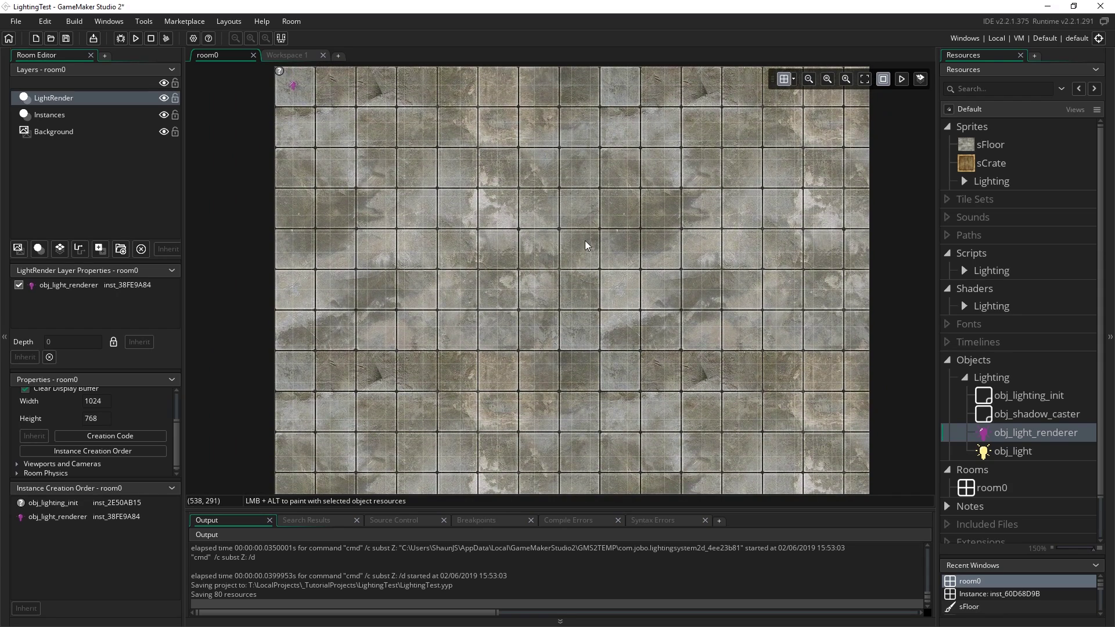
{"action": "middle_click_drag", "start_coordinate": [577, 243], "coordinate": [546, 251]}
{"action": "middle_click_drag", "start_coordinate": [498, 211], "coordinate": [521, 218]}
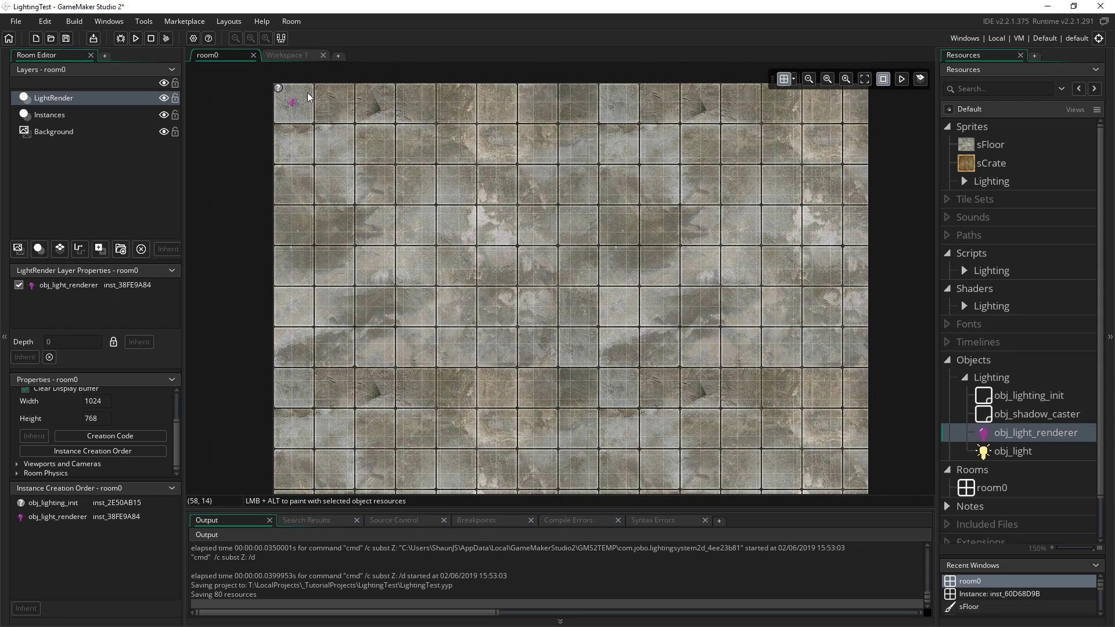
Check the placed obj_light_renderer instance, deselect it and make Instances the active layer.
{"action": "left_click", "coordinate": [293, 103]}
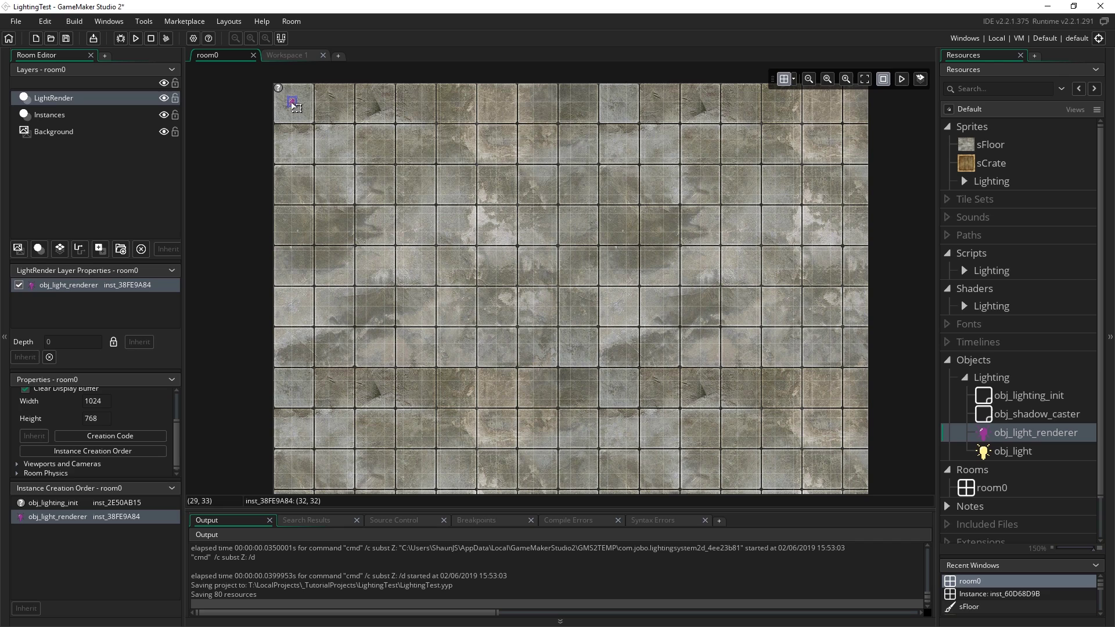
{"action": "middle_click_drag", "start_coordinate": [504, 387], "coordinate": [488, 327]}
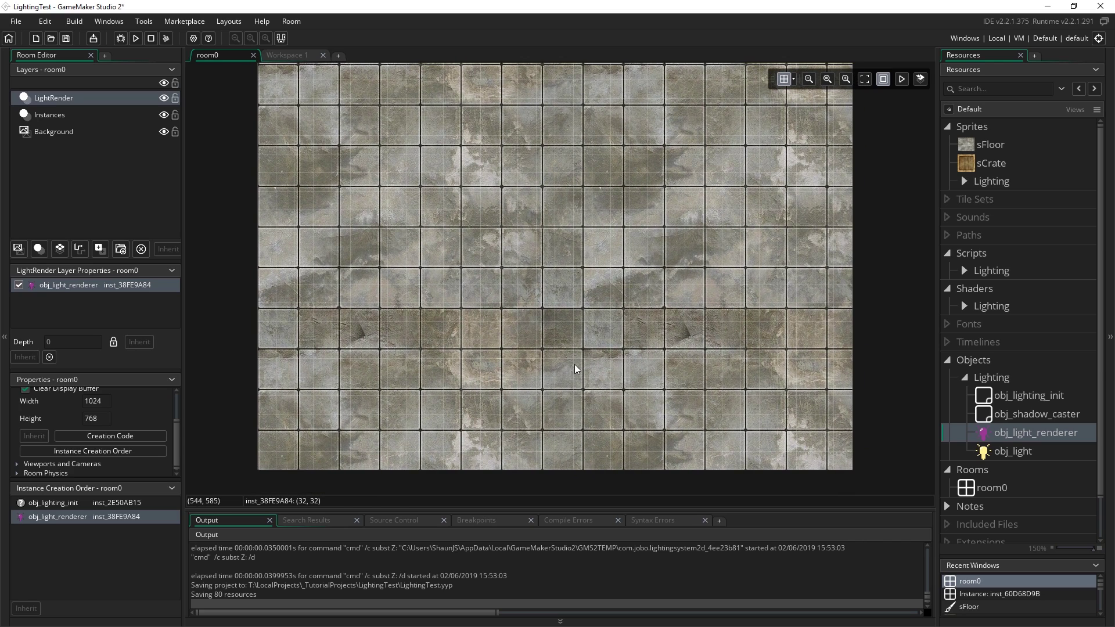
{"action": "left_click", "coordinate": [573, 365]}
{"action": "middle_click_drag", "start_coordinate": [547, 203], "coordinate": [559, 269]}
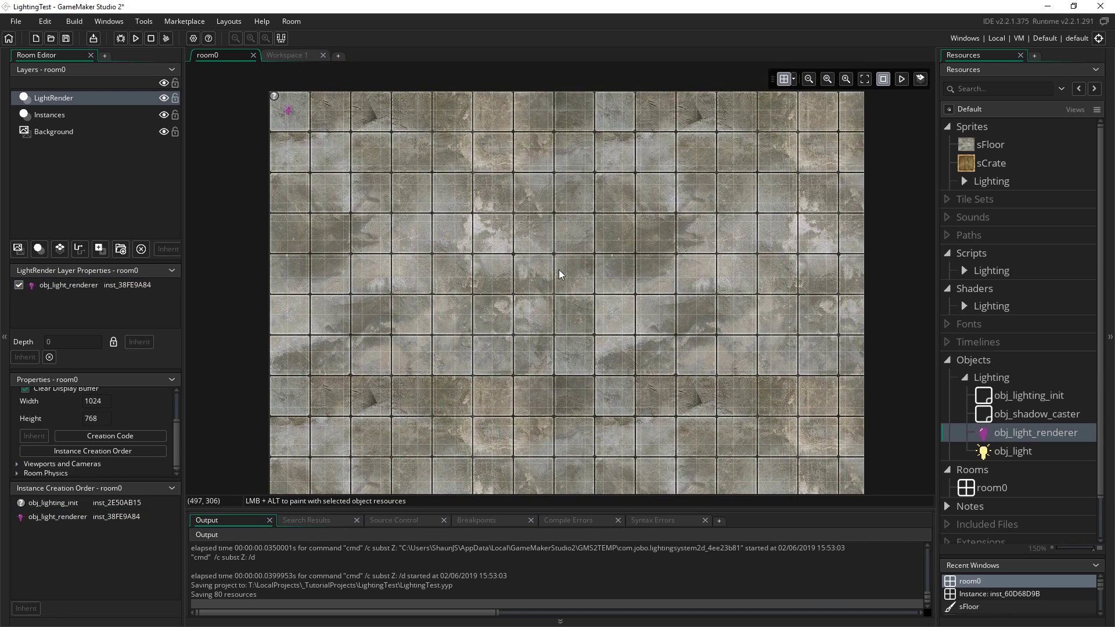
{"action": "left_click", "coordinate": [70, 116]}
{"action": "middle_click_drag", "start_coordinate": [509, 329], "coordinate": [508, 298]}
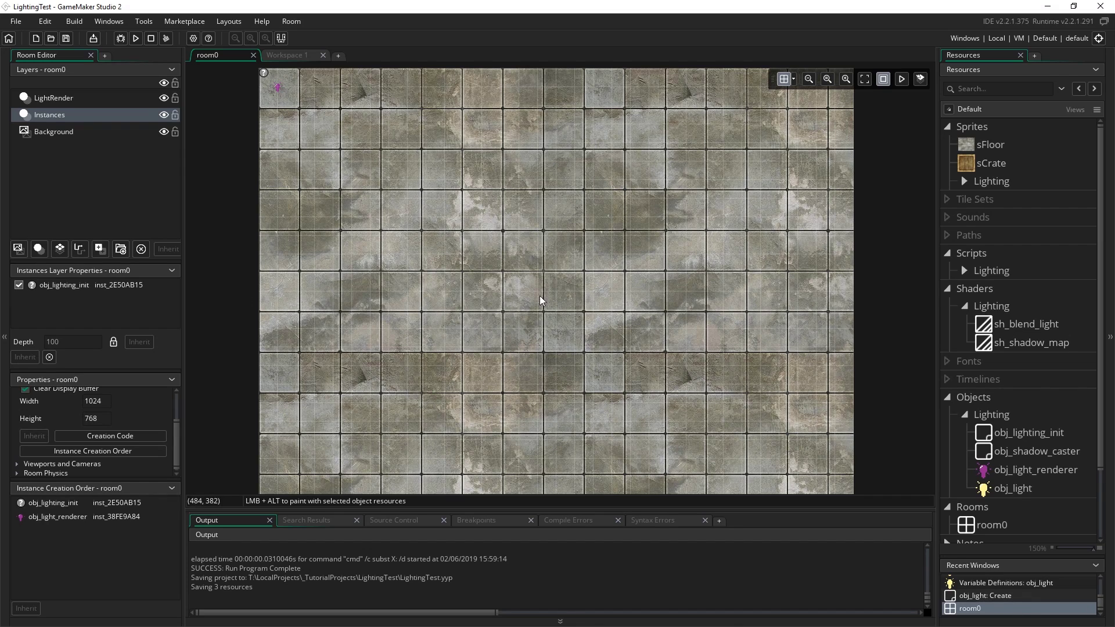
{"action": "middle_click_drag", "start_coordinate": [529, 297], "coordinate": [527, 343]}
{"action": "middle_click_drag", "start_coordinate": [739, 401], "coordinate": [607, 265]}
{"action": "middle_click_drag", "start_coordinate": [490, 176], "coordinate": [637, 243]}
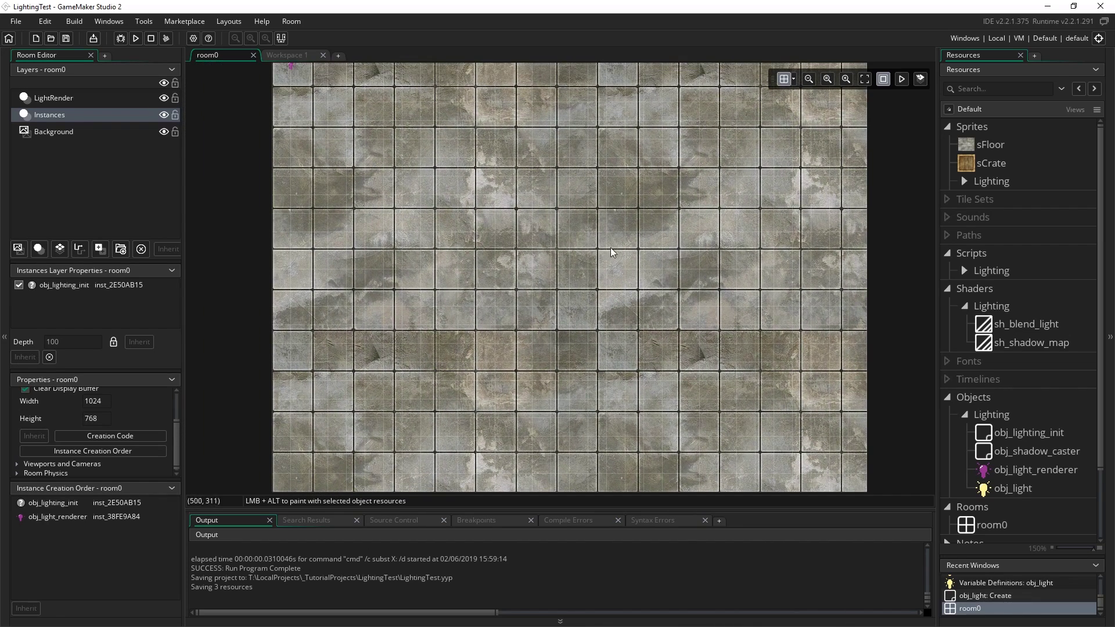
{"action": "middle_click_drag", "start_coordinate": [613, 283], "coordinate": [566, 257]}
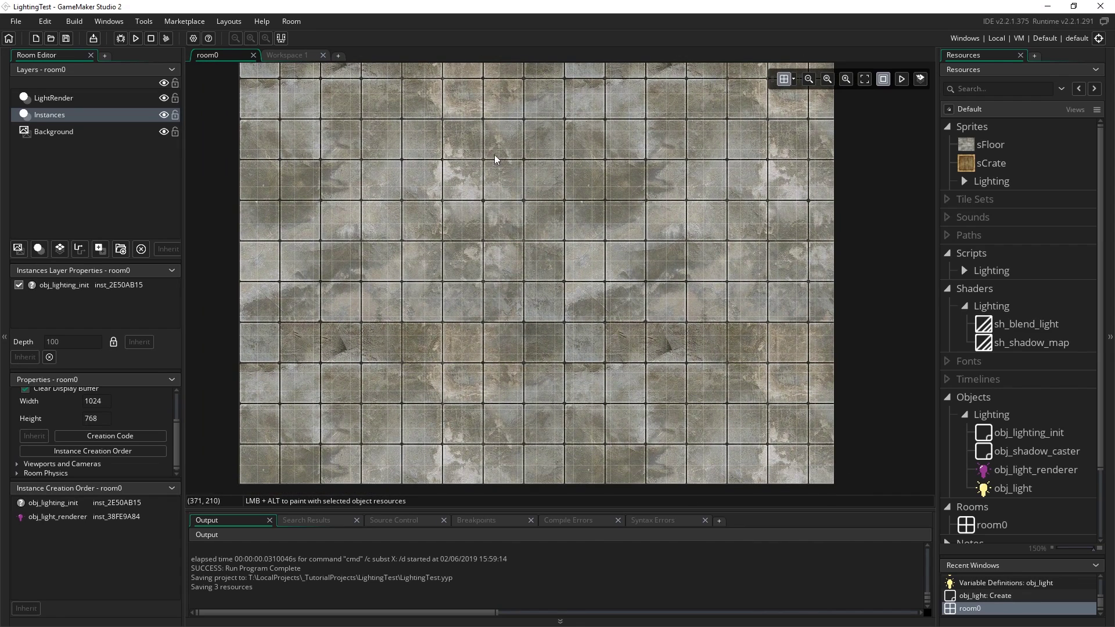
{"action": "middle_click_drag", "start_coordinate": [614, 323], "coordinate": [612, 358]}
{"action": "middle_click_drag", "start_coordinate": [537, 323], "coordinate": [539, 265]}
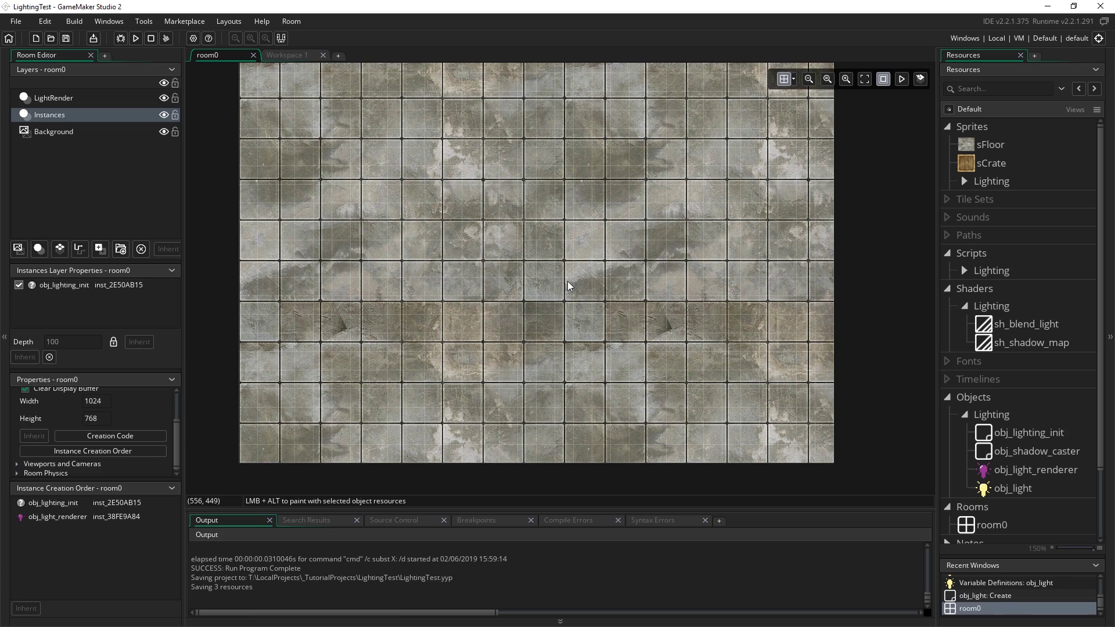
{"action": "middle_click_drag", "start_coordinate": [584, 299], "coordinate": [574, 311]}
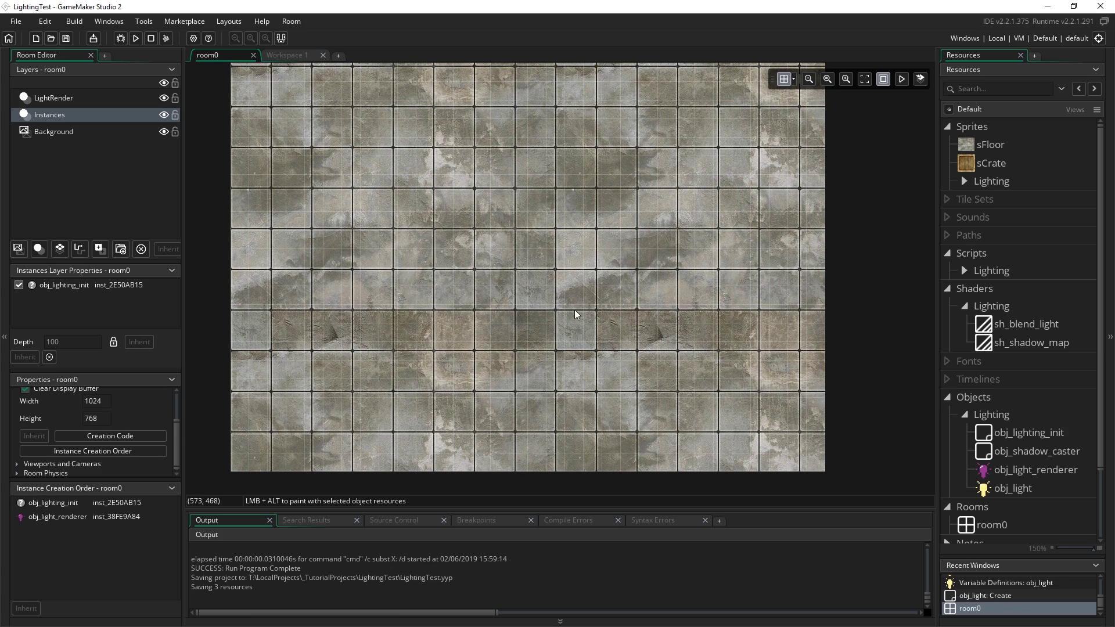
{"action": "left_click", "coordinate": [1000, 494]}
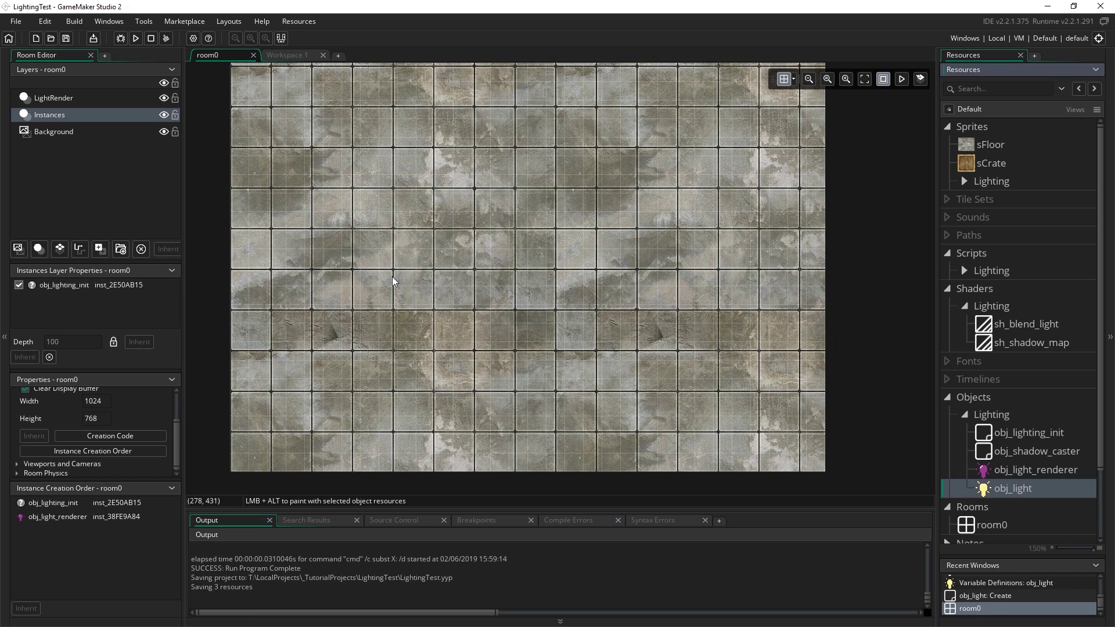
{"action": "middle_click_drag", "start_coordinate": [393, 282], "coordinate": [663, 340]}
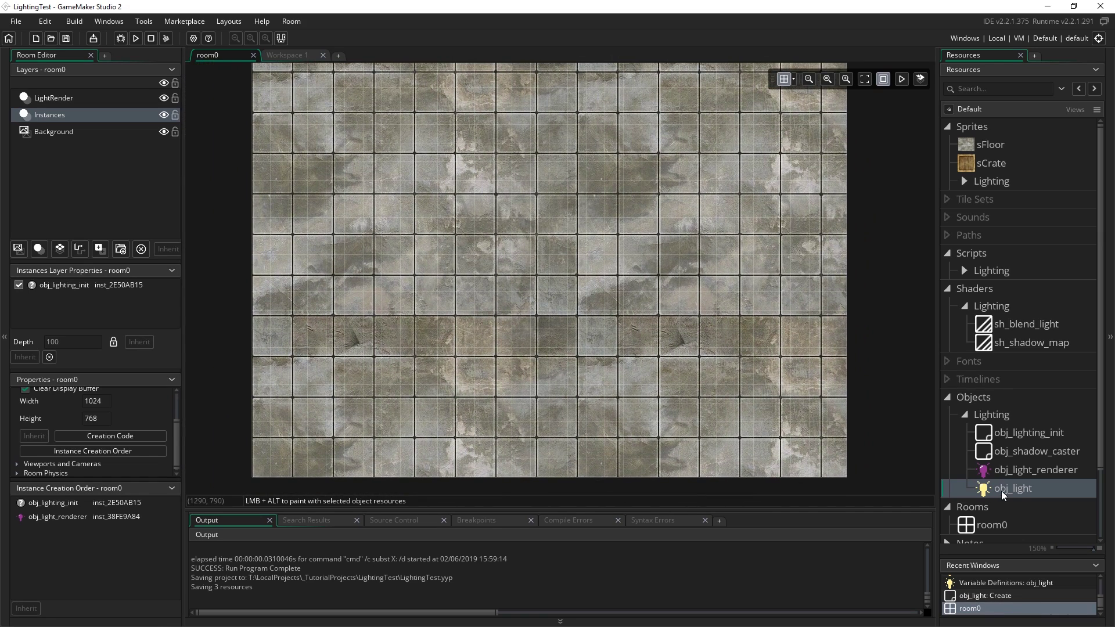
Collapse the Lighting group under Objects and create a new object named oTestLight.
{"action": "left_click", "coordinate": [964, 414]}
{"action": "right_click", "coordinate": [977, 405]}
{"action": "left_click", "coordinate": [999, 416]}
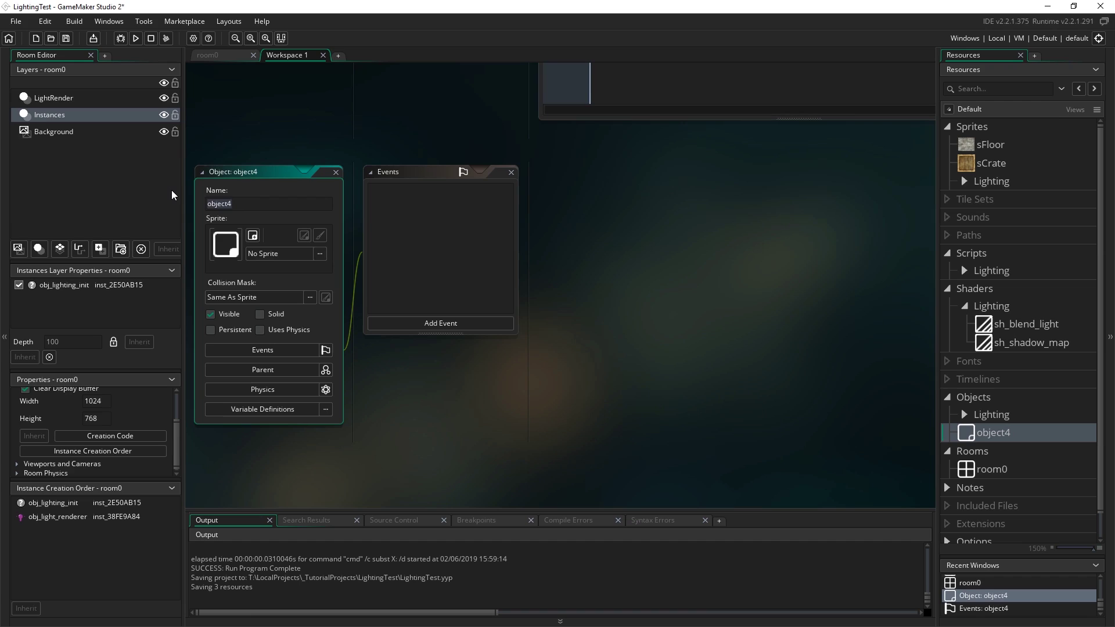
{"action": "type", "text": "oTestLight"}
{"action": "key", "text": "Return"}
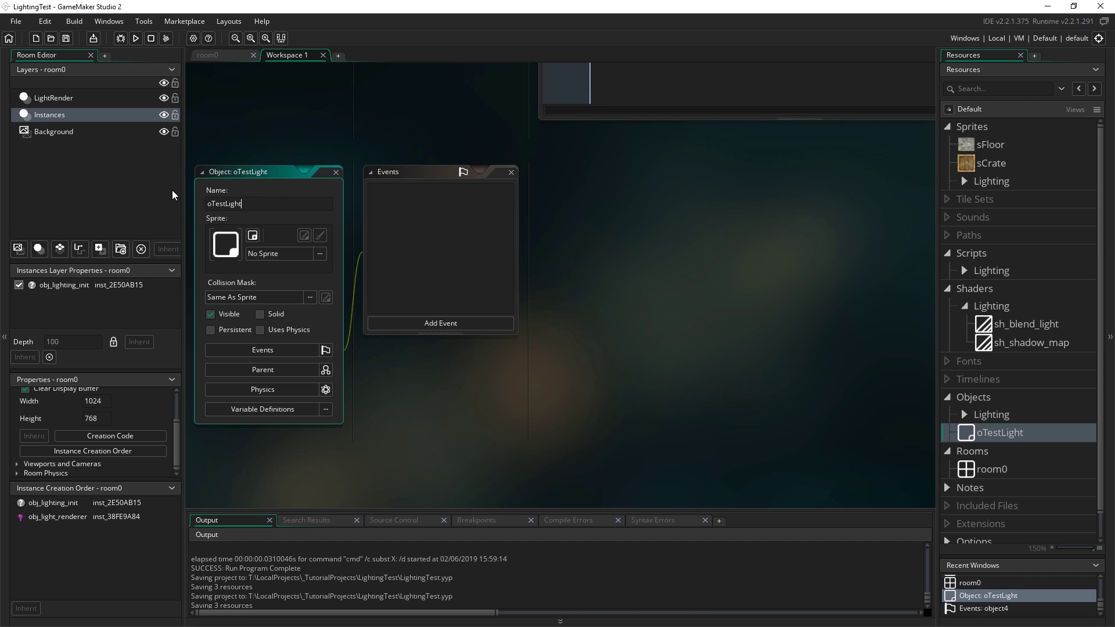
Set obj_light from the Lighting group as the parent object of oTestLight.
{"action": "left_click", "coordinate": [306, 390]}
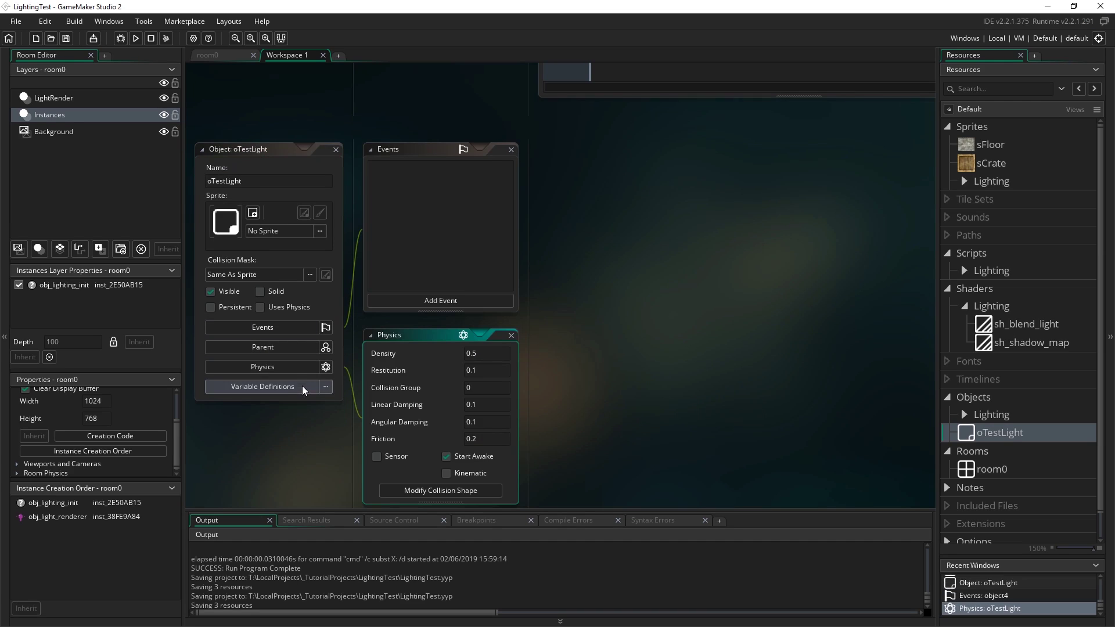
{"action": "left_click", "coordinate": [511, 335]}
{"action": "left_click", "coordinate": [262, 346]}
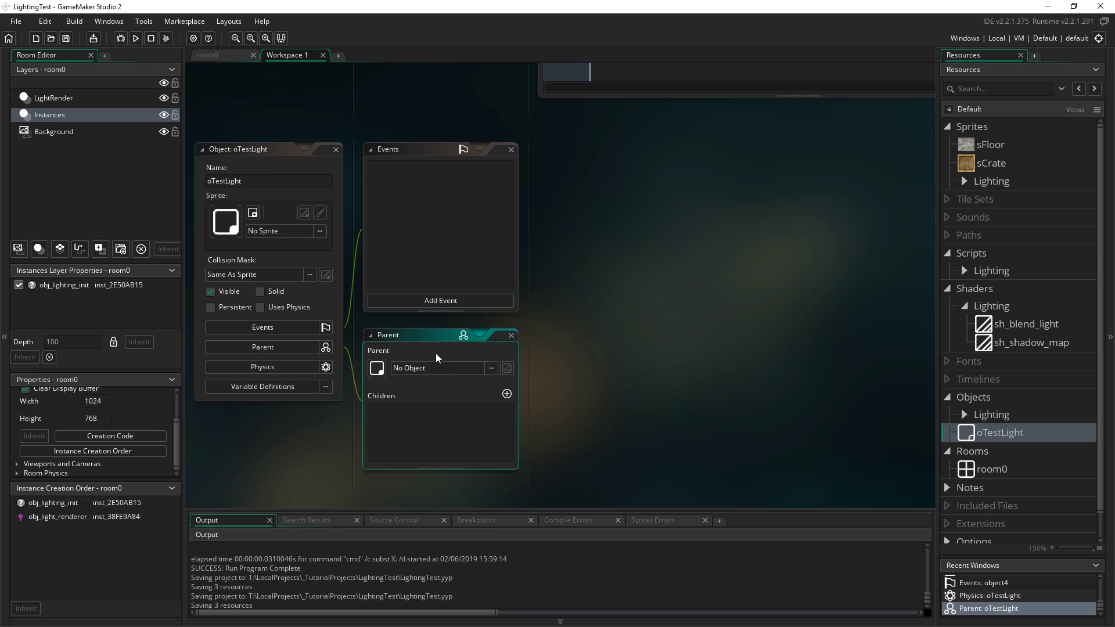
{"action": "left_click", "coordinate": [431, 369]}
{"action": "double_click", "coordinate": [604, 394]}
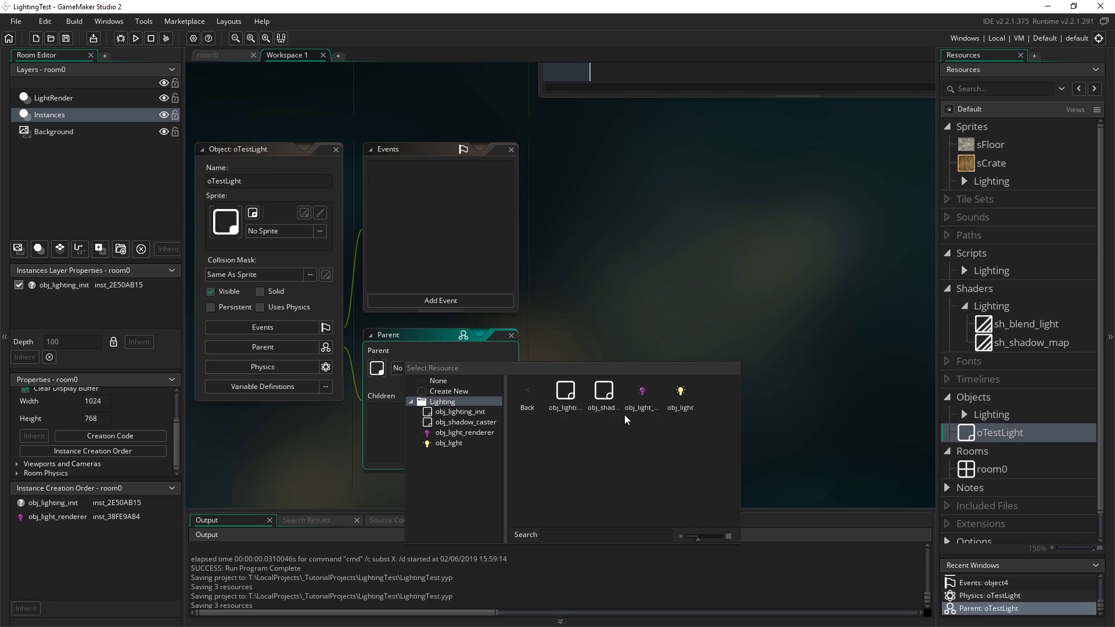
{"action": "left_click", "coordinate": [677, 398]}
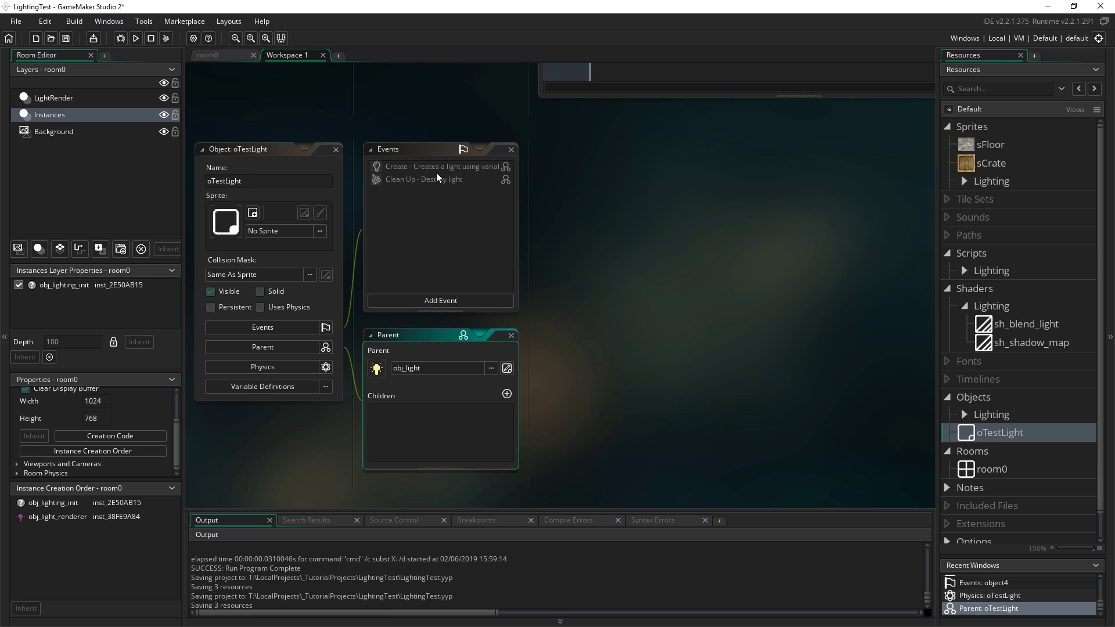
Review the light variable definitions oTestLight inherits from its parent and close the object's editor.
{"action": "left_click", "coordinate": [278, 387]}
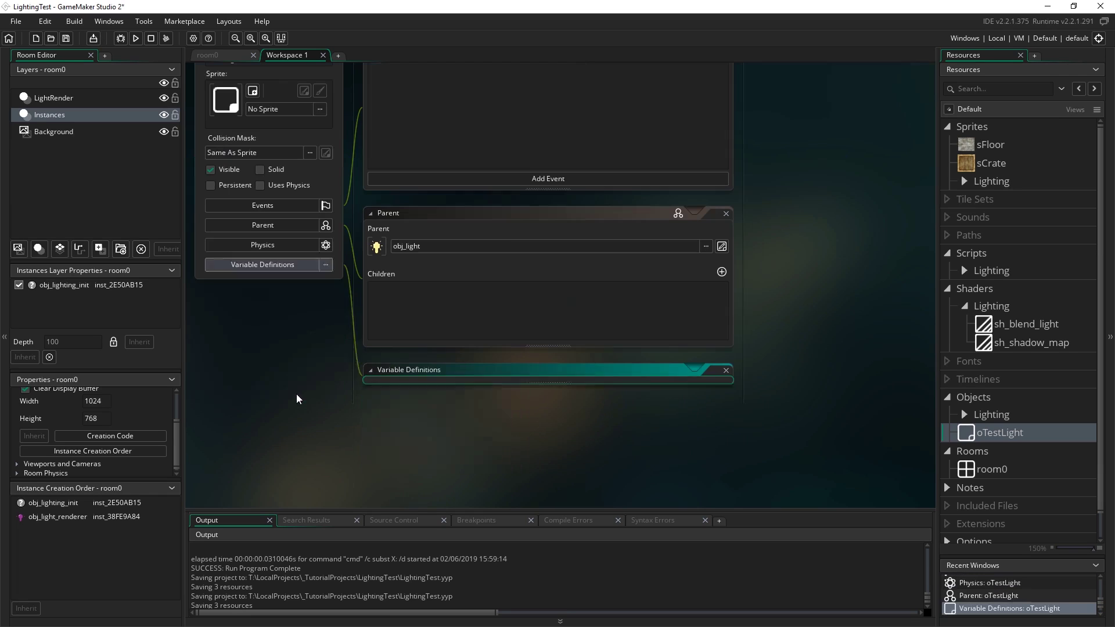
{"action": "scroll", "coordinate": [529, 432], "scroll_direction": "down", "scroll_amount": 1}
{"action": "scroll", "coordinate": [528, 432], "scroll_direction": "up", "scroll_amount": 2}
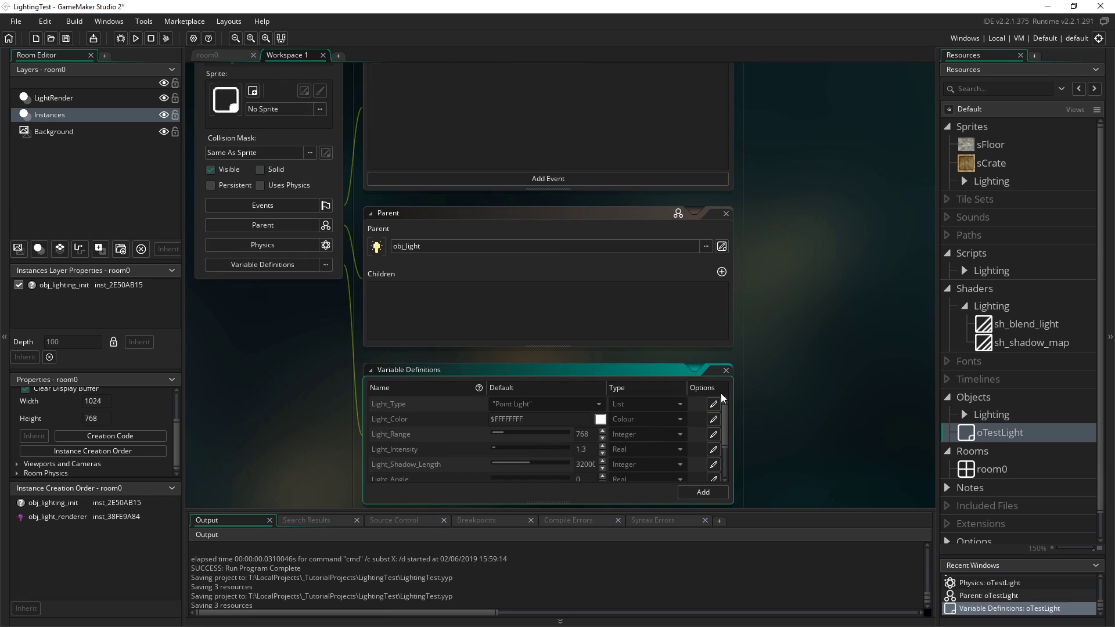
{"action": "scroll", "coordinate": [714, 492], "scroll_direction": "down", "scroll_amount": 1}
{"action": "scroll", "coordinate": [705, 395], "scroll_direction": "down", "scroll_amount": 2}
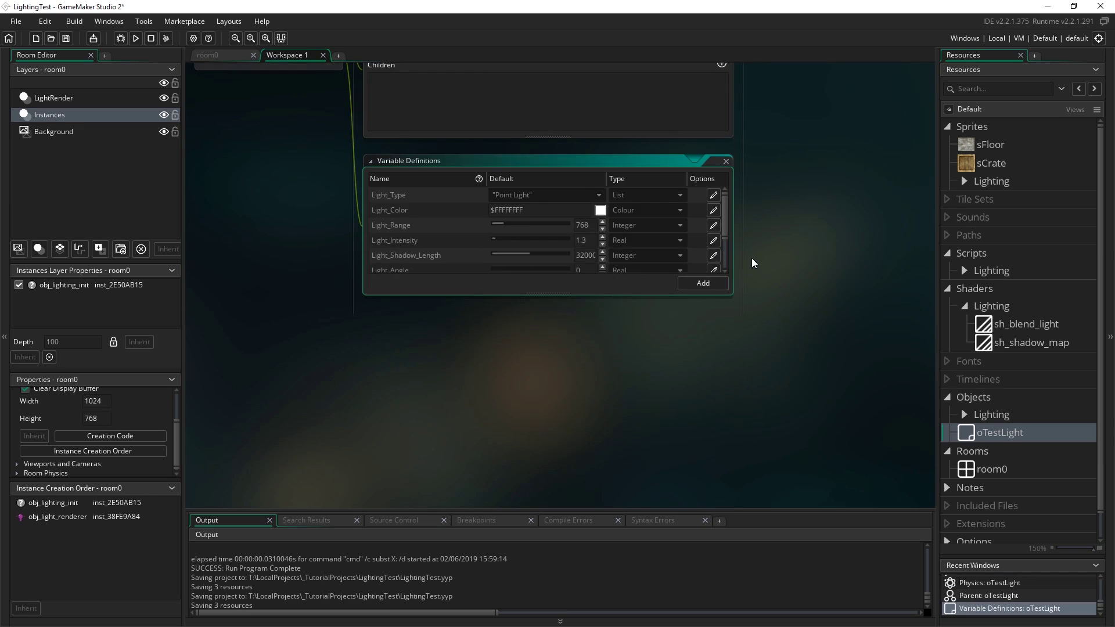
{"action": "scroll", "coordinate": [765, 259], "scroll_direction": "up", "scroll_amount": 5}
{"action": "left_click", "coordinate": [337, 168]}
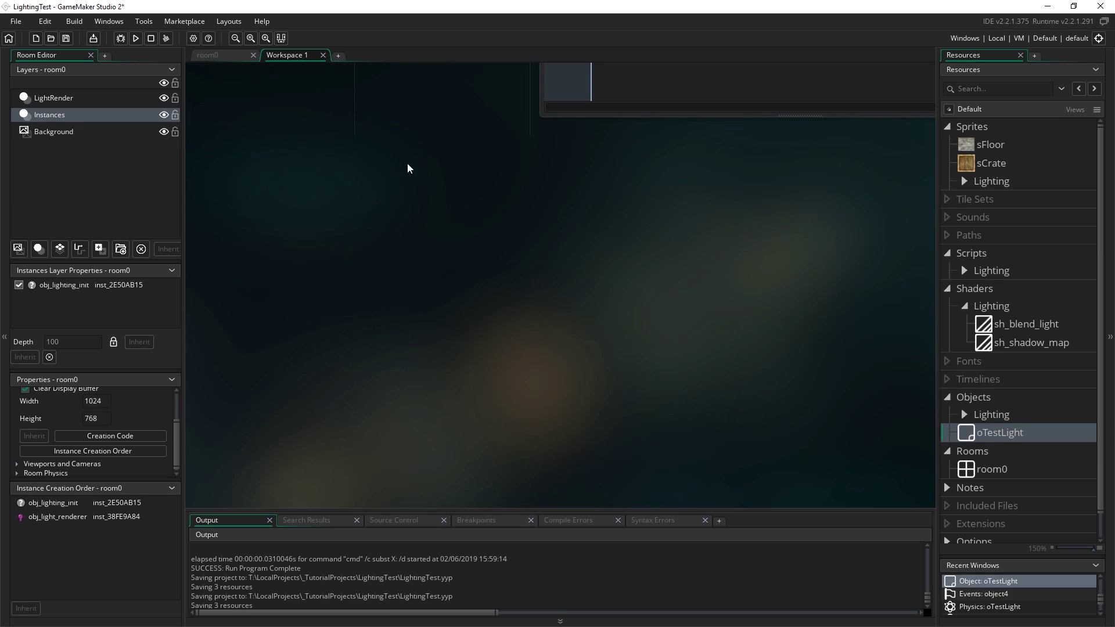
{"action": "middle_click_drag", "start_coordinate": [407, 164], "coordinate": [420, 461]}
Place two oTestLight instances on the Instances layer of room0 at about (288, 352) and (704, 352).
{"action": "double_click", "coordinate": [991, 469]}
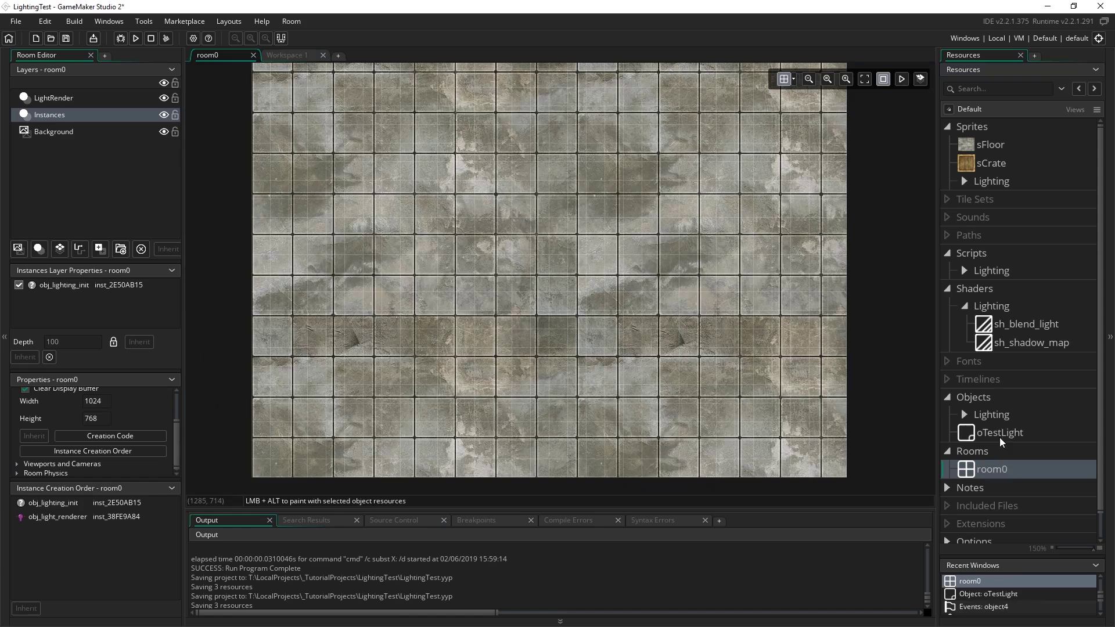
{"action": "left_click", "coordinate": [1003, 432]}
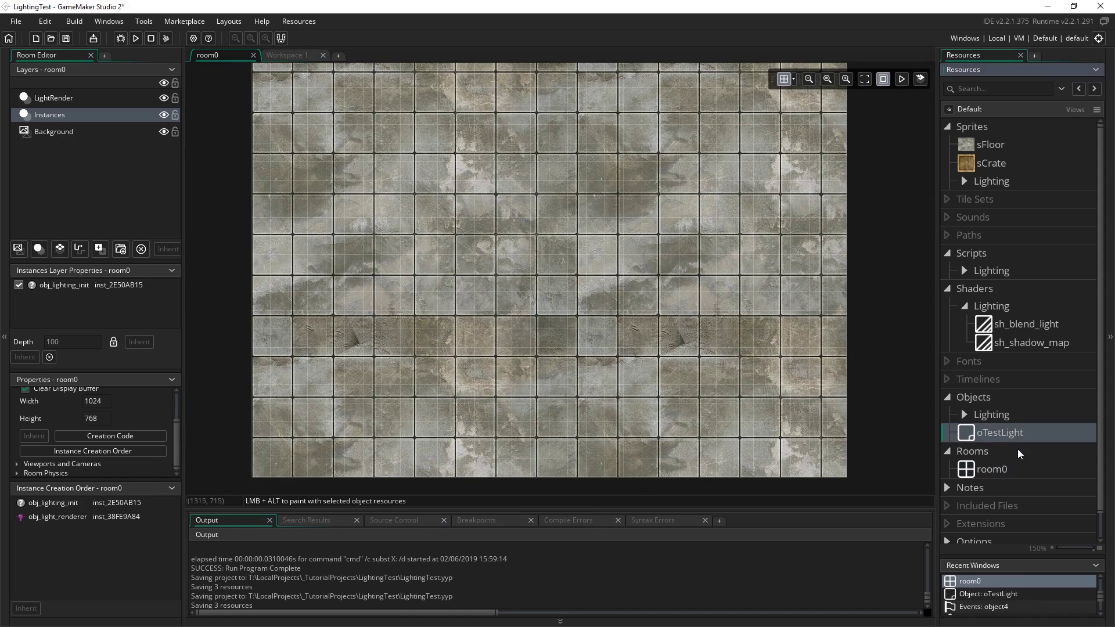
{"action": "left_click", "coordinate": [429, 244]}
{"action": "left_click", "coordinate": [664, 243]}
{"action": "middle_click_drag", "start_coordinate": [710, 294], "coordinate": [714, 342]}
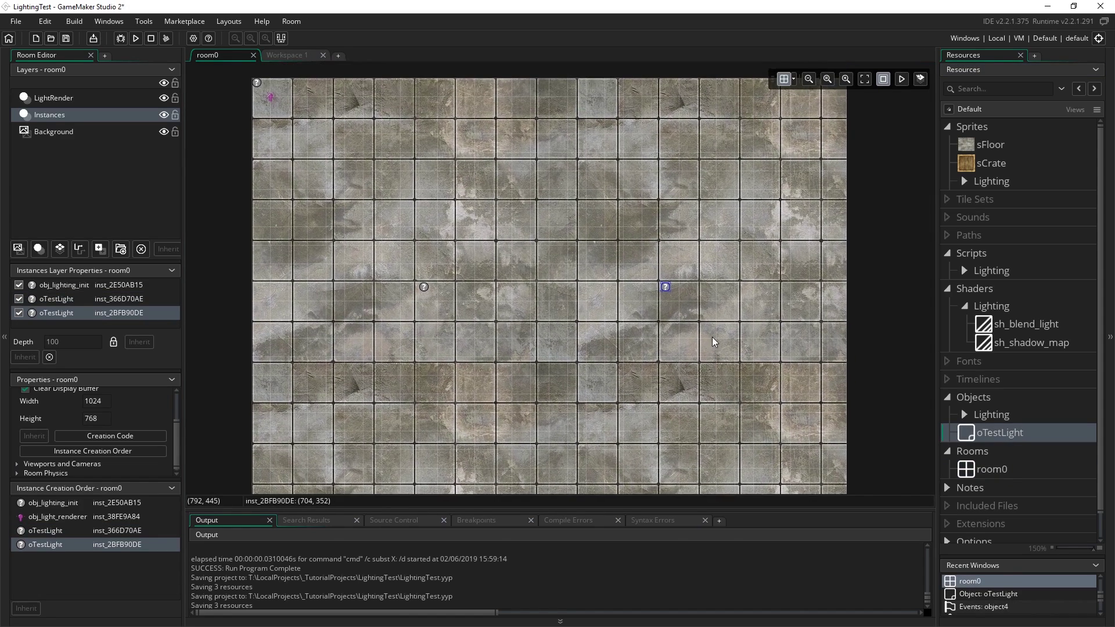
Assign the spr_light_point sprite from the Lighting group to oTestLight.
{"action": "left_click", "coordinate": [1010, 434]}
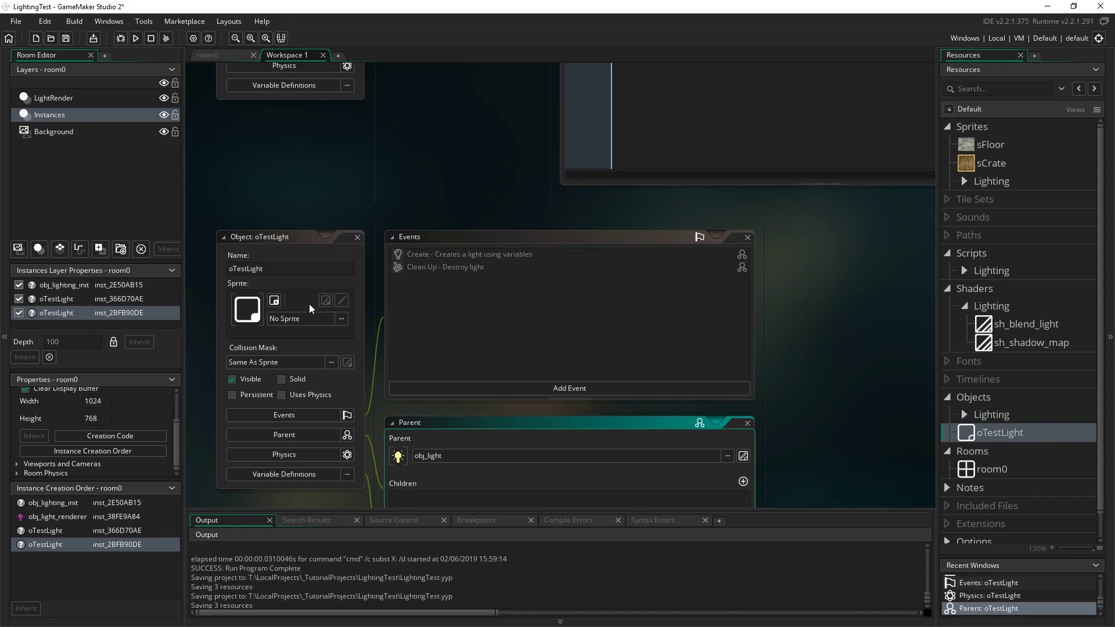
{"action": "left_click", "coordinate": [308, 318]}
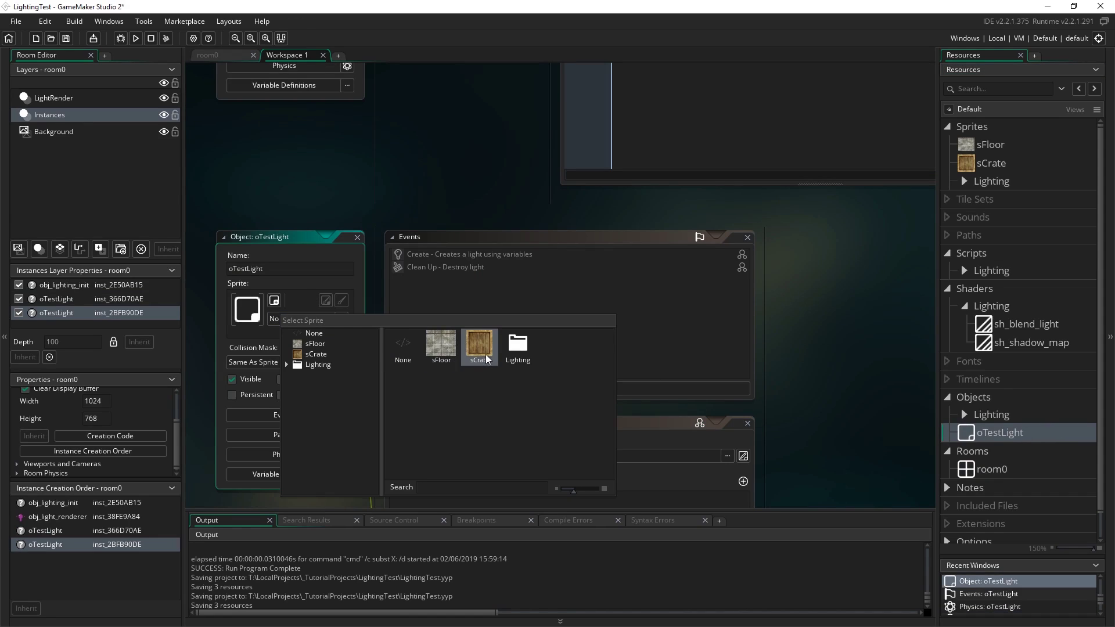
{"action": "double_click", "coordinate": [518, 345]}
{"action": "left_click", "coordinate": [479, 348]}
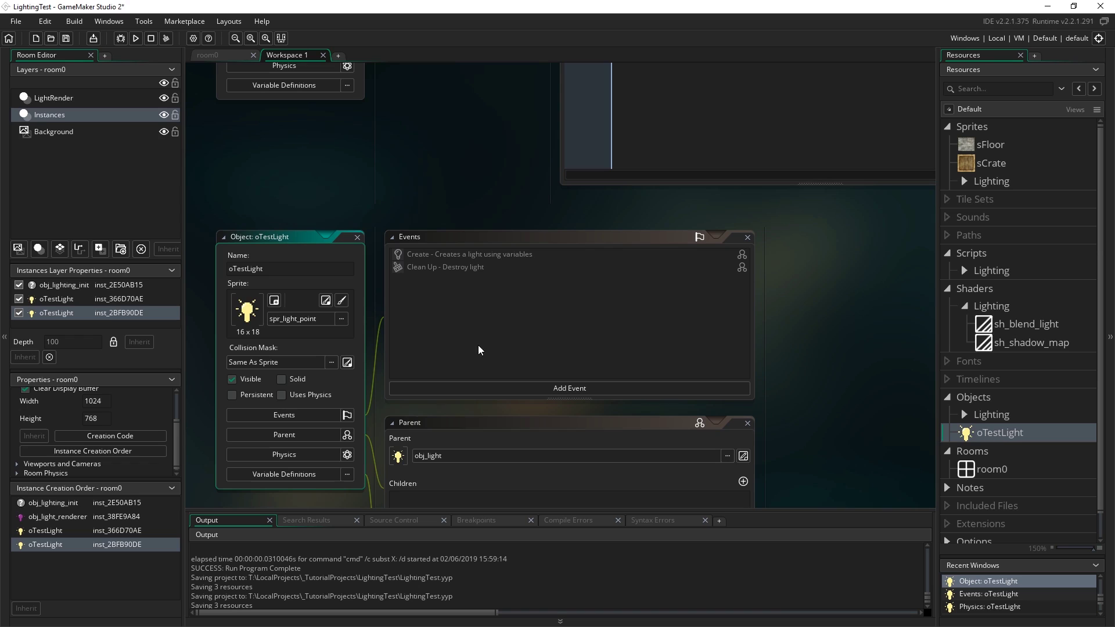
Return to room0 and examine the two placed oTestLight instances, leaving nothing selected.
{"action": "double_click", "coordinate": [993, 471]}
{"action": "left_click", "coordinate": [427, 285]}
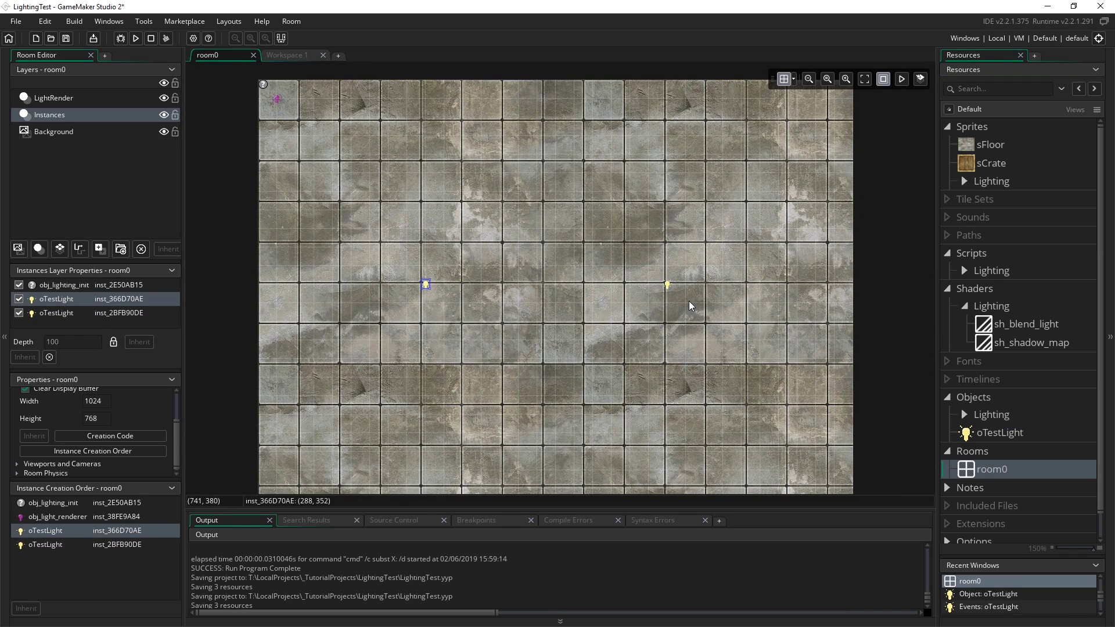
{"action": "left_click", "coordinate": [691, 306]}
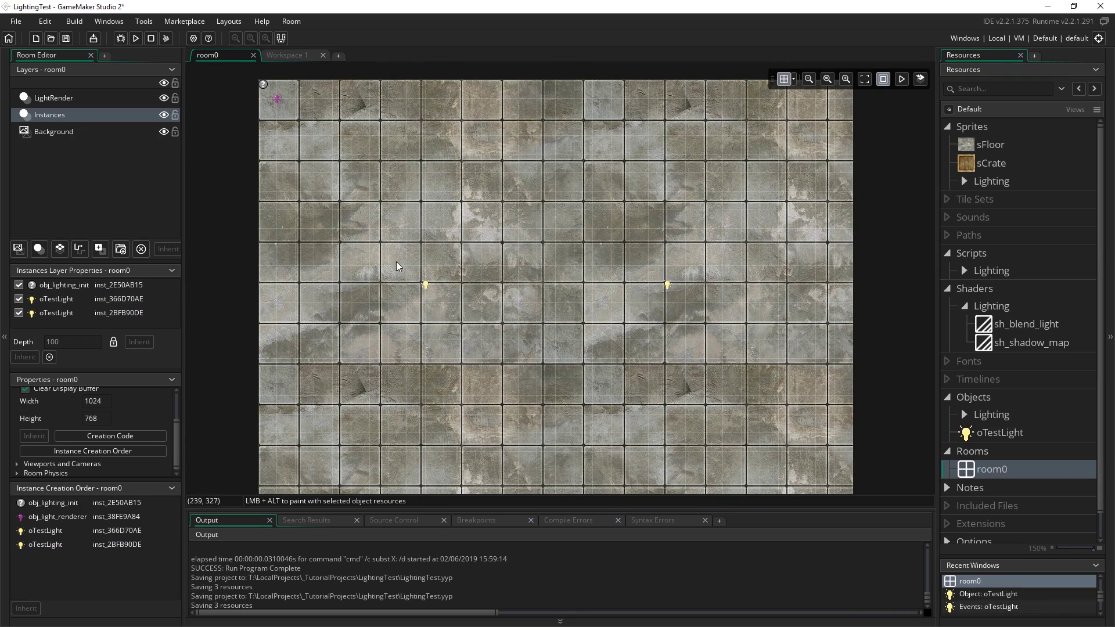
{"action": "middle_click_drag", "start_coordinate": [558, 344], "coordinate": [561, 304]}
{"action": "middle_click_drag", "start_coordinate": [634, 294], "coordinate": [642, 332]}
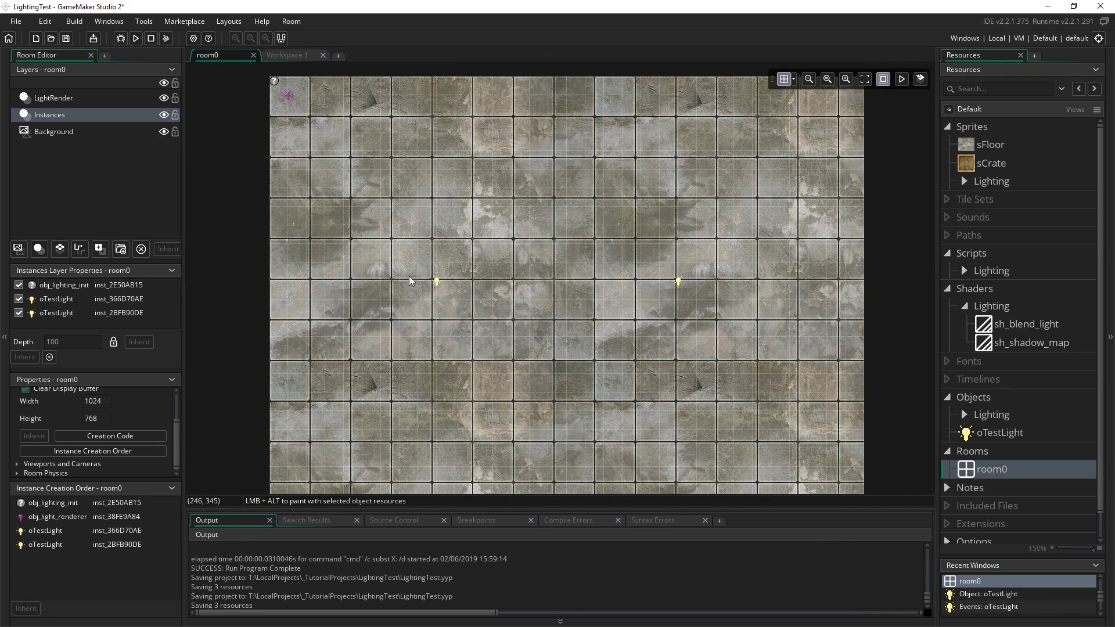
{"action": "middle_click_drag", "start_coordinate": [639, 395], "coordinate": [653, 366]}
{"action": "middle_click_drag", "start_coordinate": [583, 311], "coordinate": [556, 323]}
{"action": "middle_click_drag", "start_coordinate": [678, 350], "coordinate": [625, 349]}
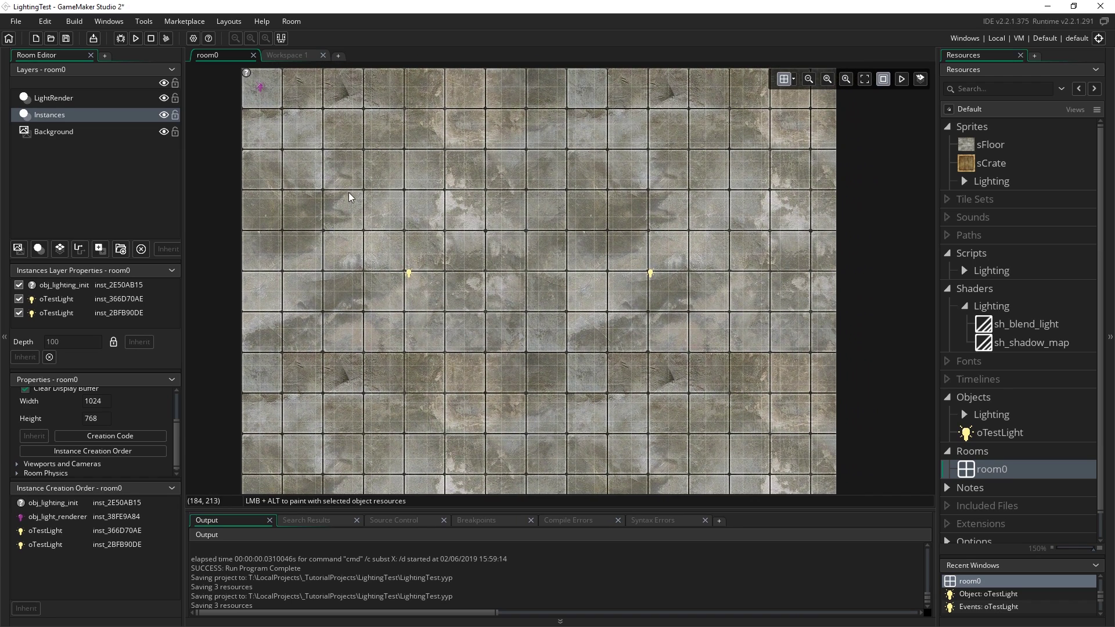
Locate obj_shadow_caster in the Lighting group under Objects and collapse the group again.
{"action": "left_click", "coordinate": [967, 420]}
{"action": "left_click", "coordinate": [962, 416]}
{"action": "scroll", "coordinate": [971, 393], "scroll_direction": "down", "scroll_amount": 3}
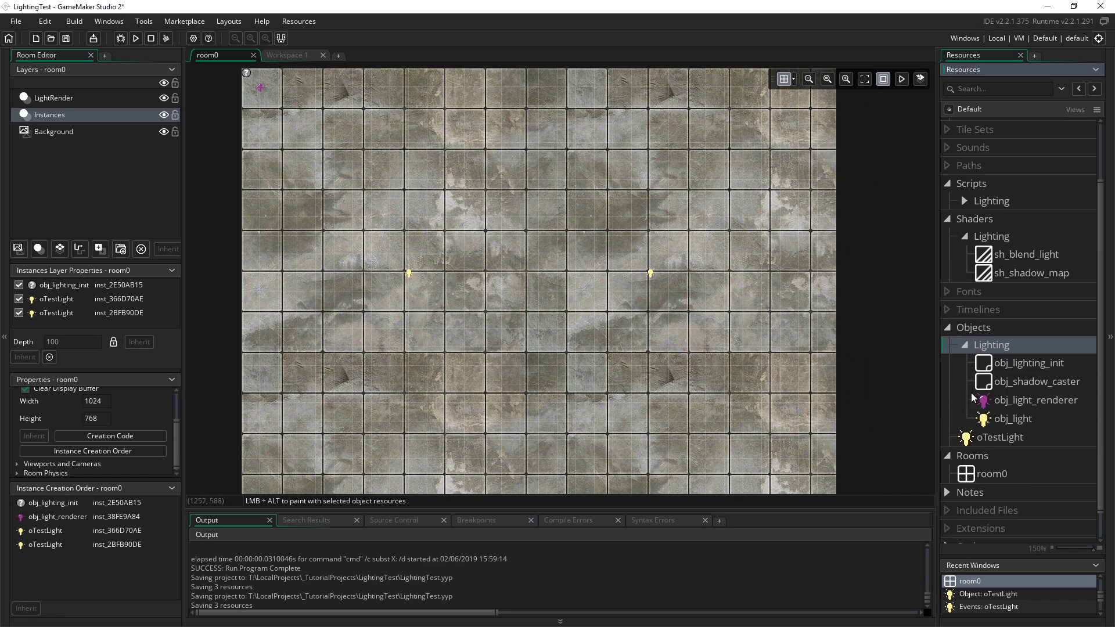
{"action": "left_click", "coordinate": [1005, 384]}
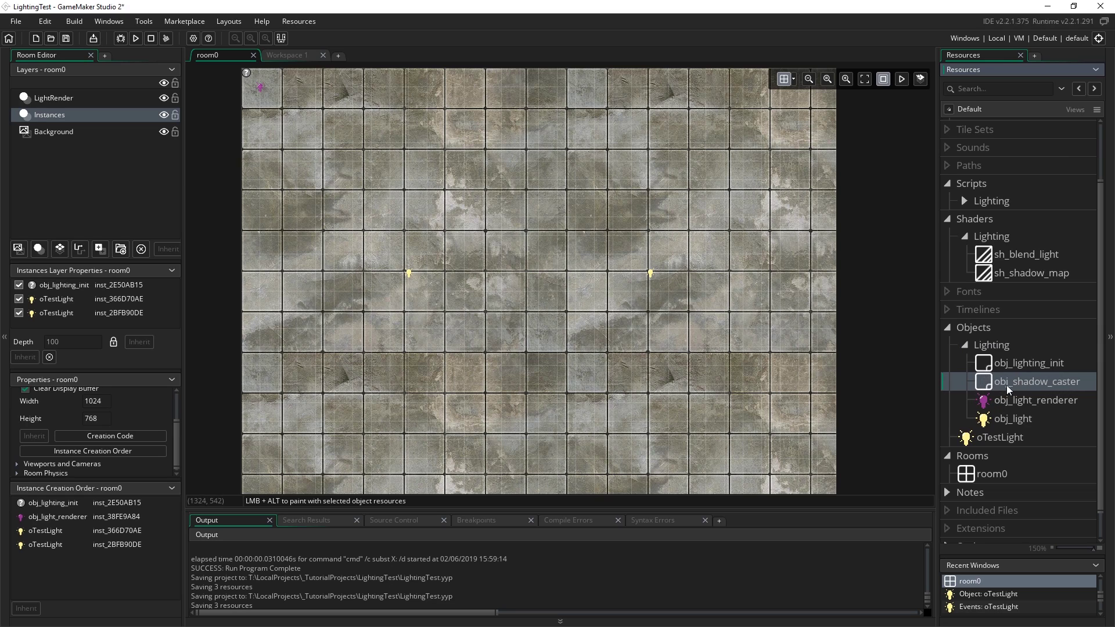
{"action": "left_click", "coordinate": [971, 346]}
{"action": "left_click", "coordinate": [965, 345]}
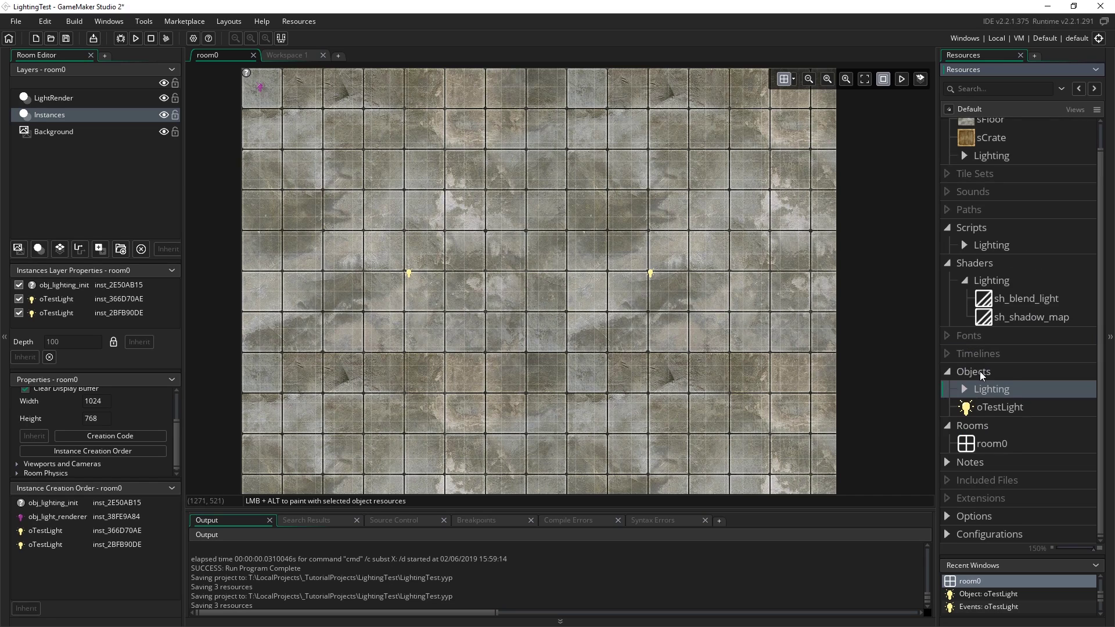
Create a new object named oCrate and assign it the sCrate sprite.
{"action": "right_click", "coordinate": [978, 372]}
{"action": "left_click", "coordinate": [995, 380]}
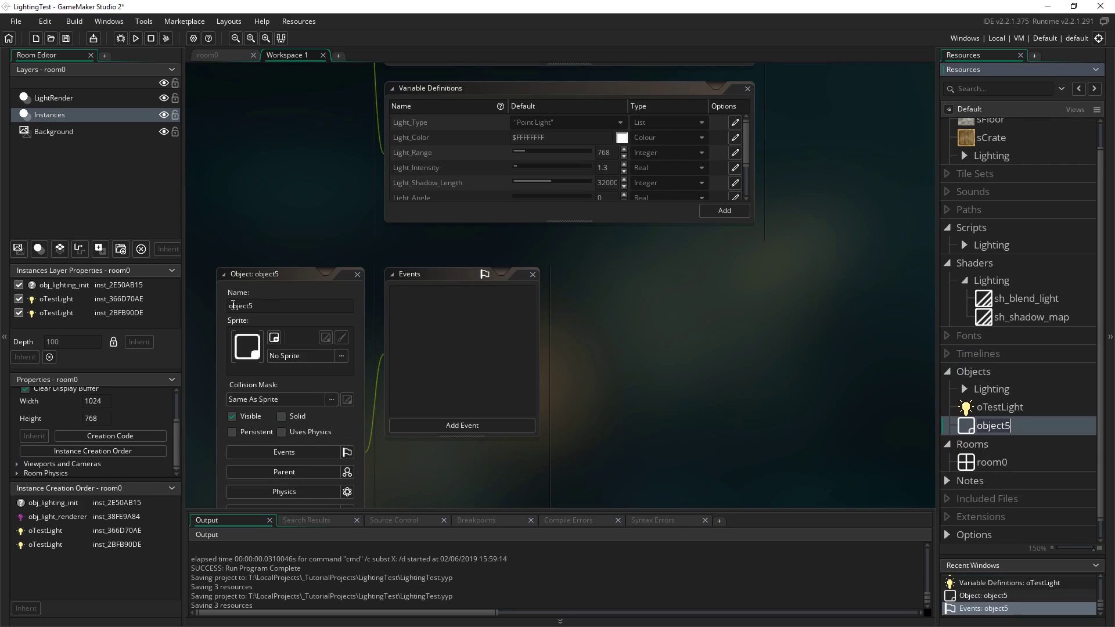
{"action": "double_click", "coordinate": [232, 305]}
{"action": "type", "text": "oL"}
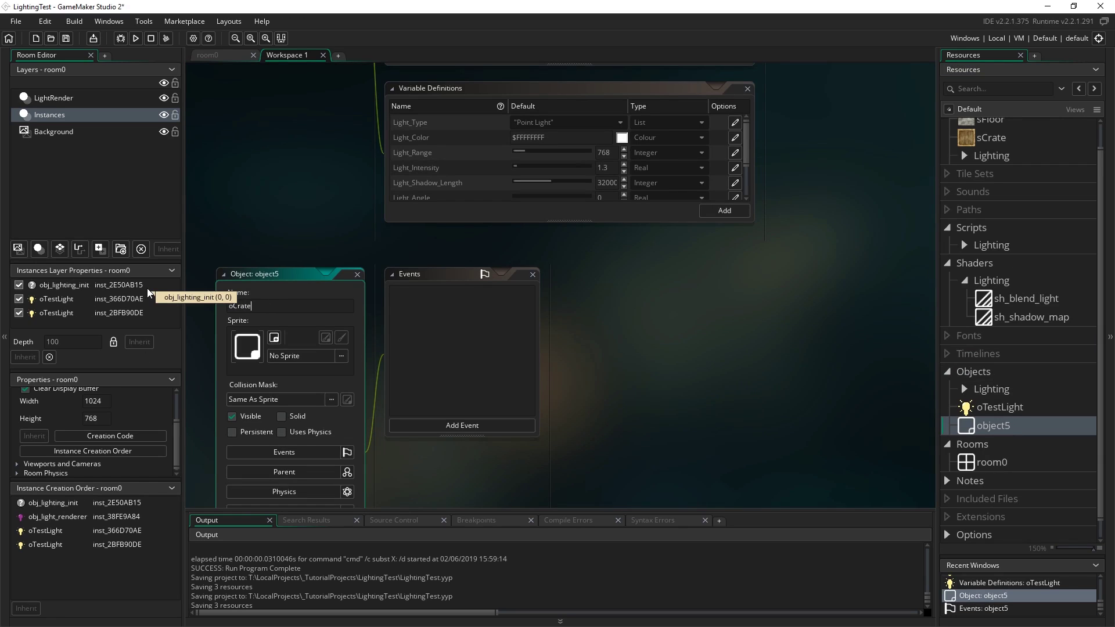
{"action": "left_click", "coordinate": [342, 356]}
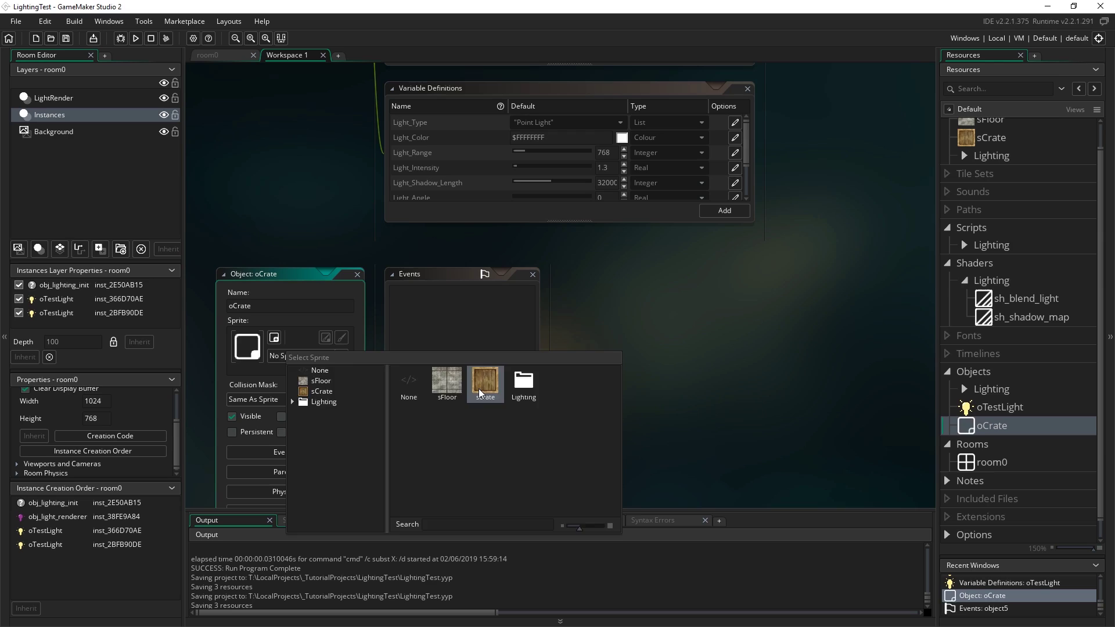
{"action": "left_click", "coordinate": [451, 385]}
{"action": "middle_click_drag", "start_coordinate": [651, 372], "coordinate": [669, 300]}
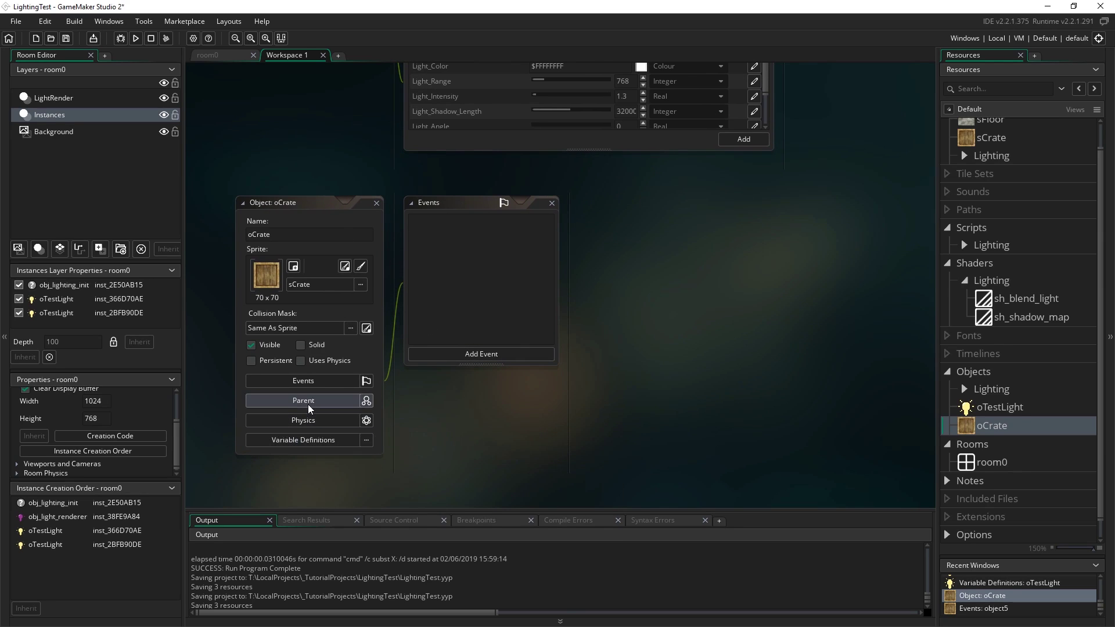
Set obj_shadow_caster from the Lighting group as the parent object of oCrate.
{"action": "left_click", "coordinate": [308, 405]}
{"action": "left_click", "coordinate": [493, 376]}
{"action": "double_click", "coordinate": [662, 402]}
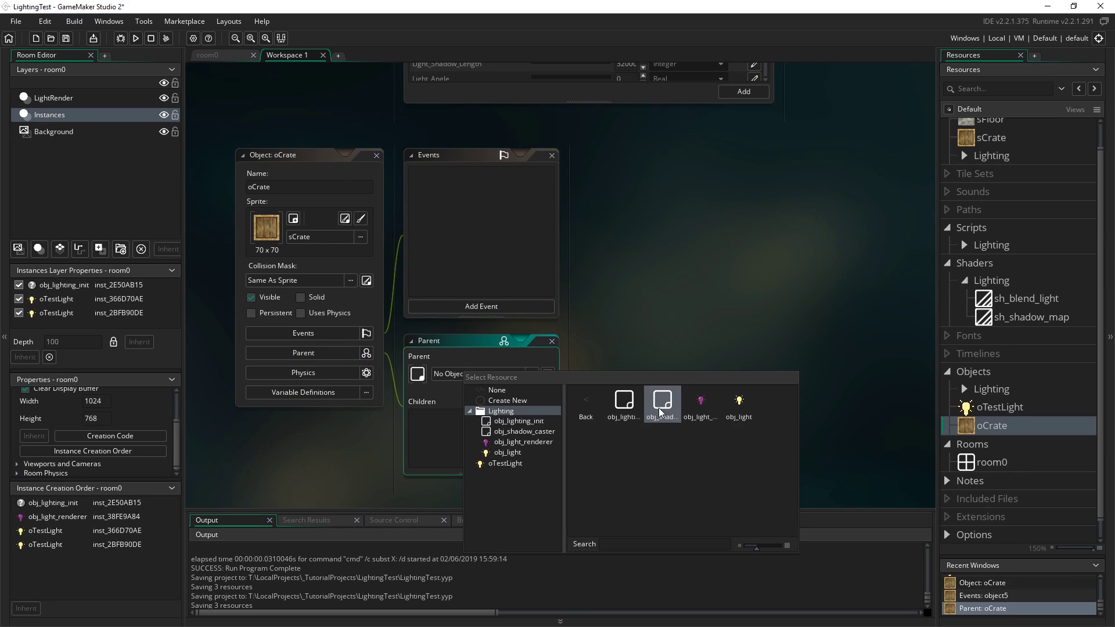
{"action": "double_click", "coordinate": [623, 401]}
{"action": "middle_click_drag", "start_coordinate": [677, 283], "coordinate": [663, 376]}
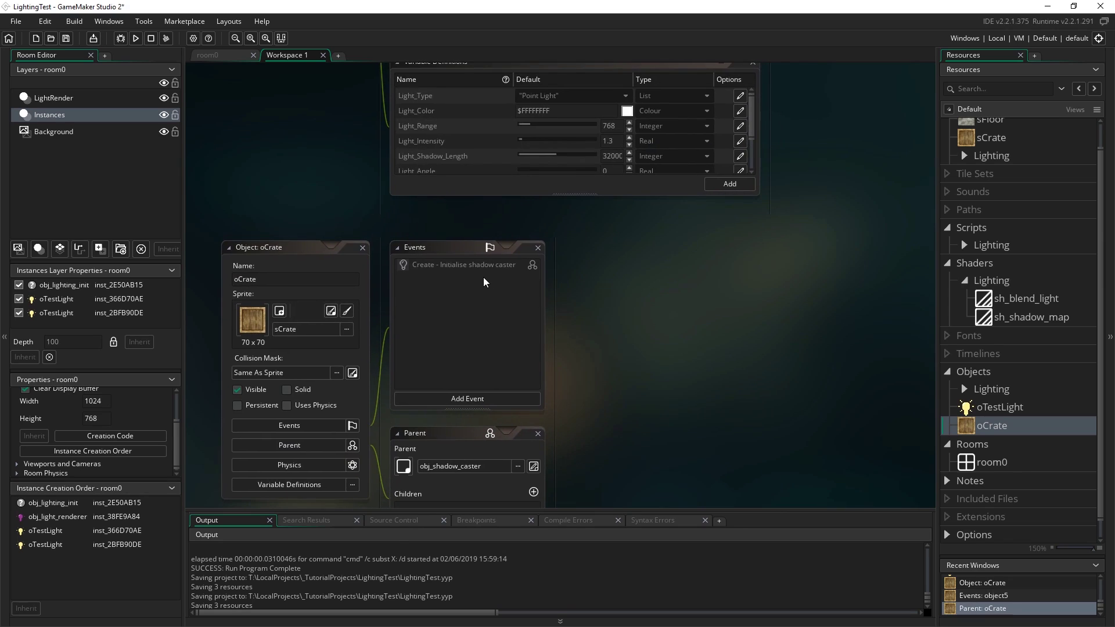
Open the Create event oCrate inherits from obj_shadow_caster and read through its code.
{"action": "left_click", "coordinate": [482, 267]}
{"action": "scroll", "coordinate": [760, 398], "scroll_direction": "down", "scroll_amount": 5}
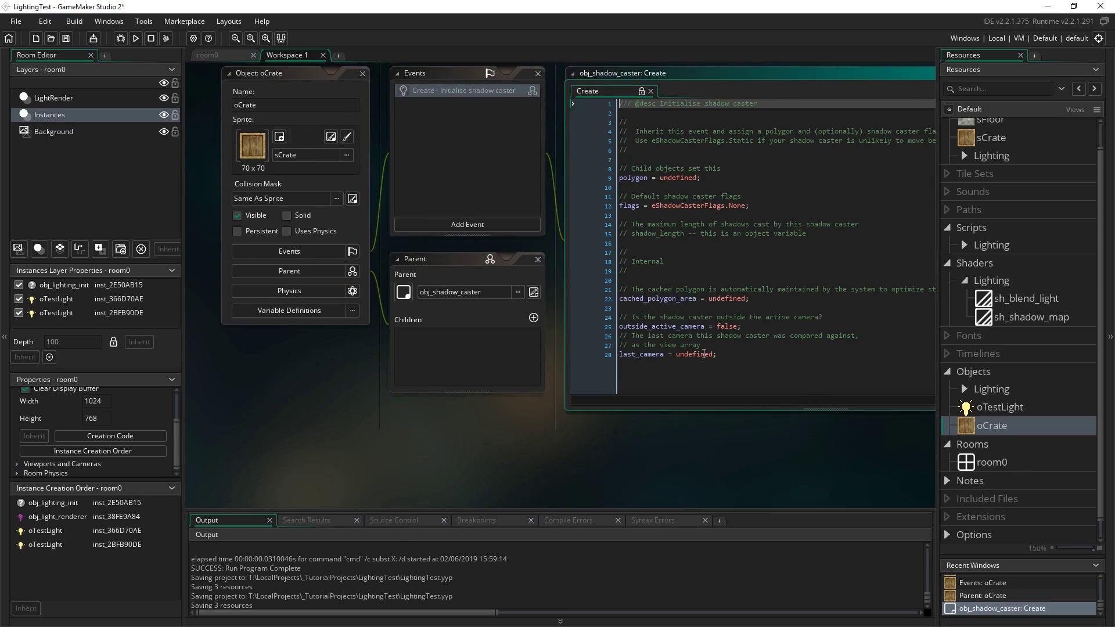
{"action": "scroll", "coordinate": [708, 354], "scroll_direction": "up", "scroll_amount": 4}
{"action": "scroll", "coordinate": [705, 356], "scroll_direction": "down", "scroll_amount": 2}
{"action": "scroll", "coordinate": [657, 433], "scroll_direction": "up", "scroll_amount": 1}
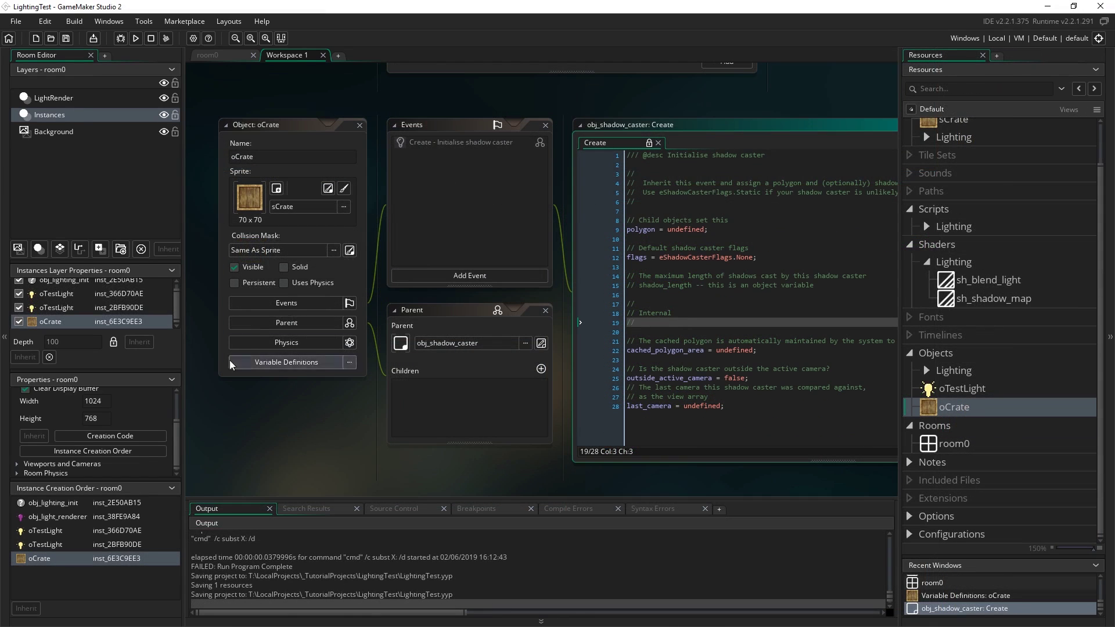
Hide the room editor and output areas to enlarge the workspace, and add a Create event to oCrate.
{"action": "left_click", "coordinate": [3, 316]}
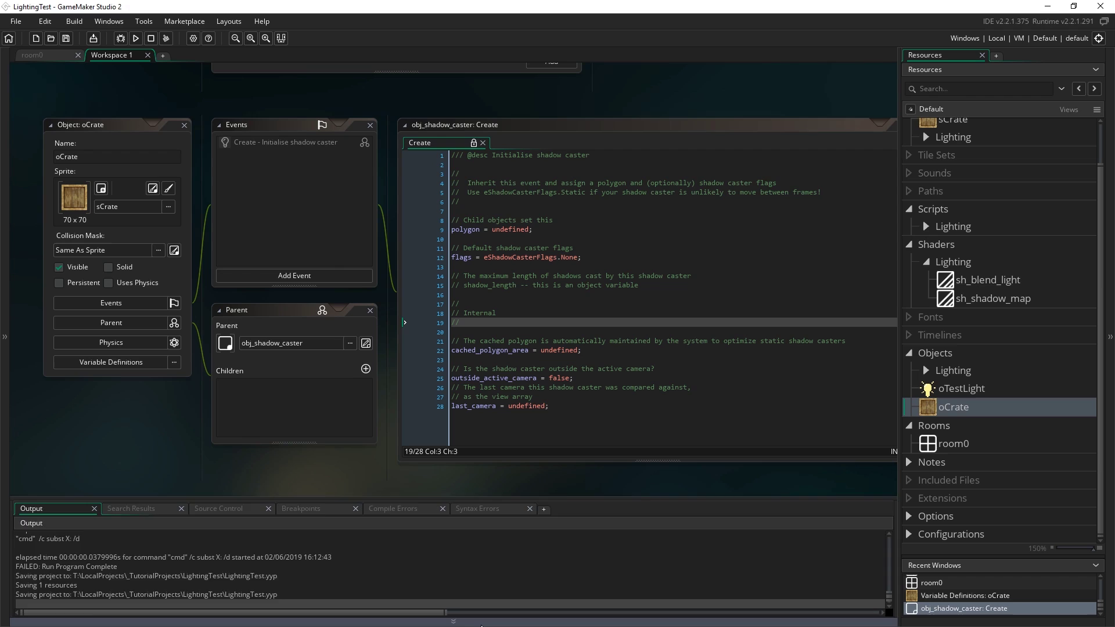
{"action": "left_click", "coordinate": [472, 622]}
{"action": "left_click", "coordinate": [263, 290]}
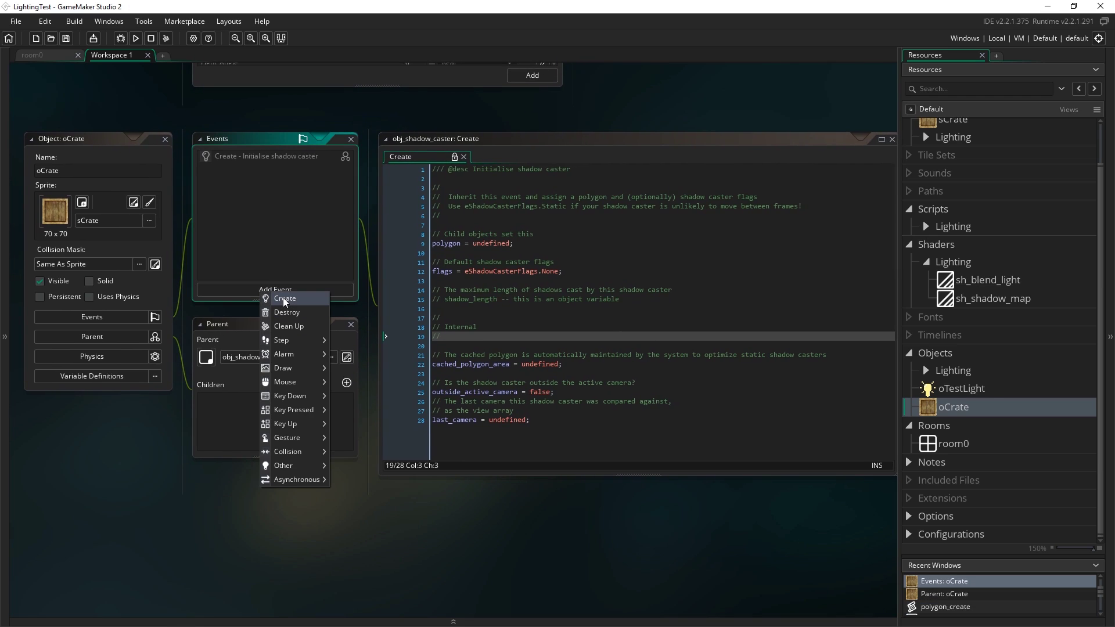
{"action": "left_click", "coordinate": [285, 301]}
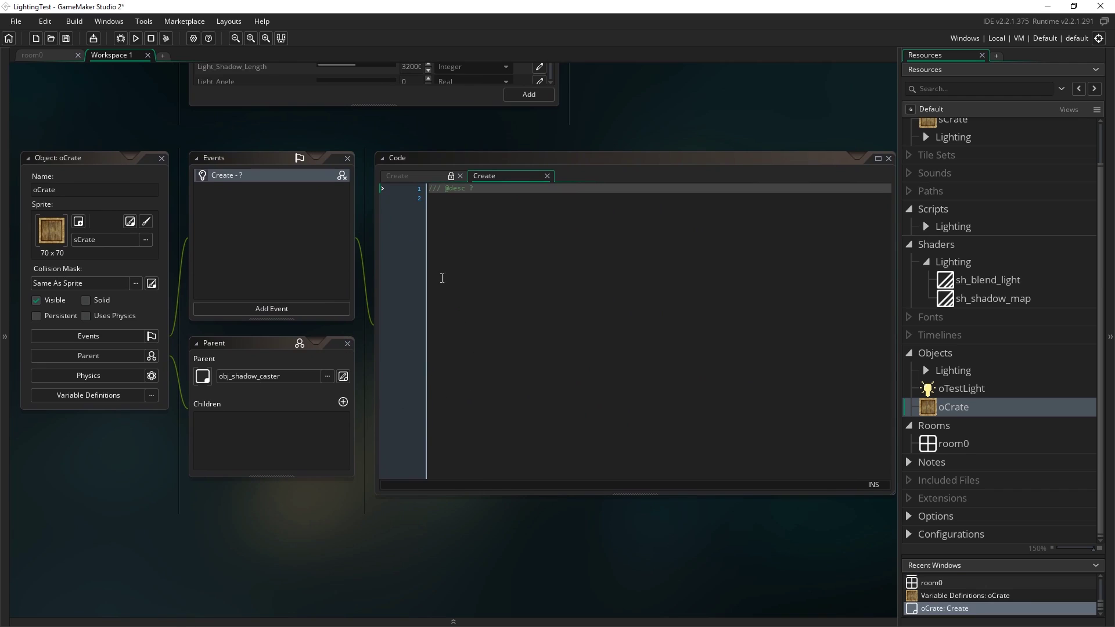
Replace the description line in oCrate's Create event with event_inherited(); and enlarge the code text.
{"action": "left_click", "coordinate": [398, 182]}
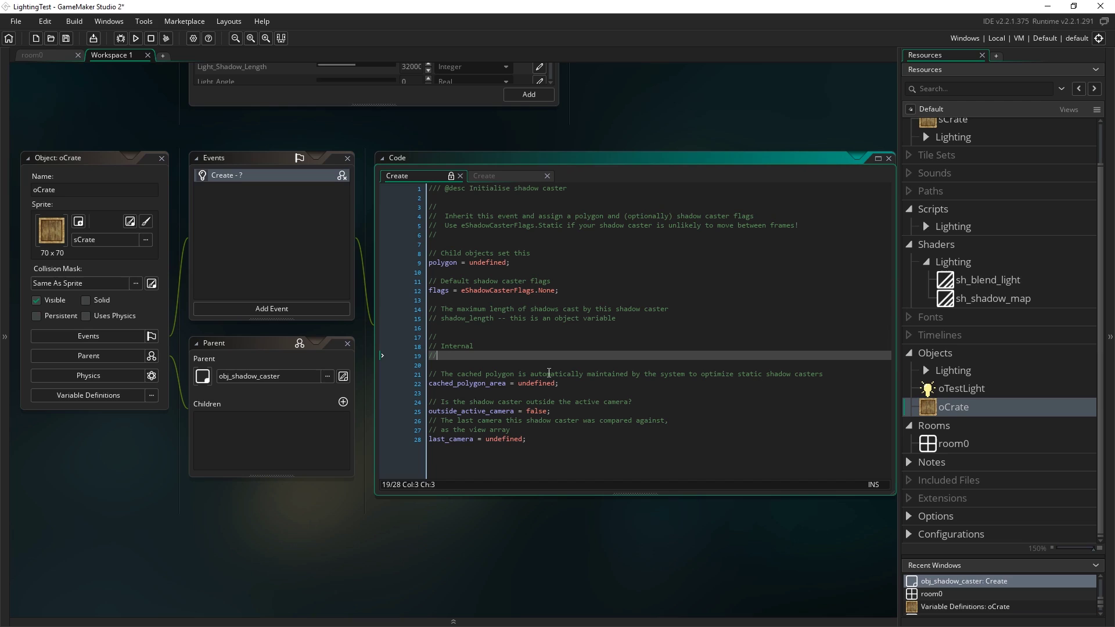
{"action": "left_click", "coordinate": [496, 176]}
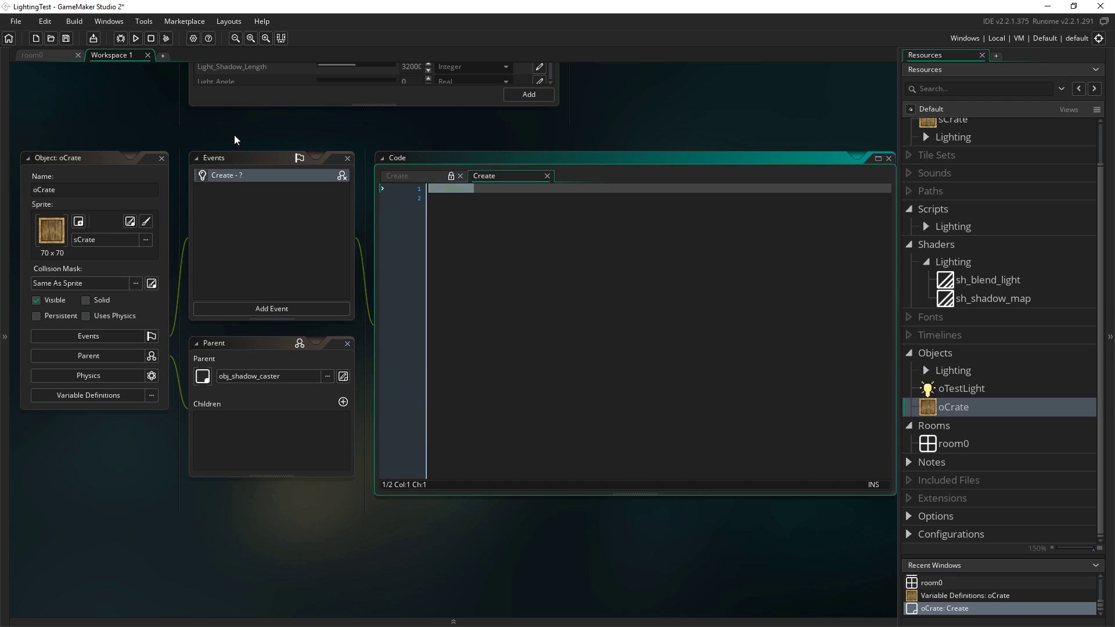
{"action": "type", "text": "event_inheri"}
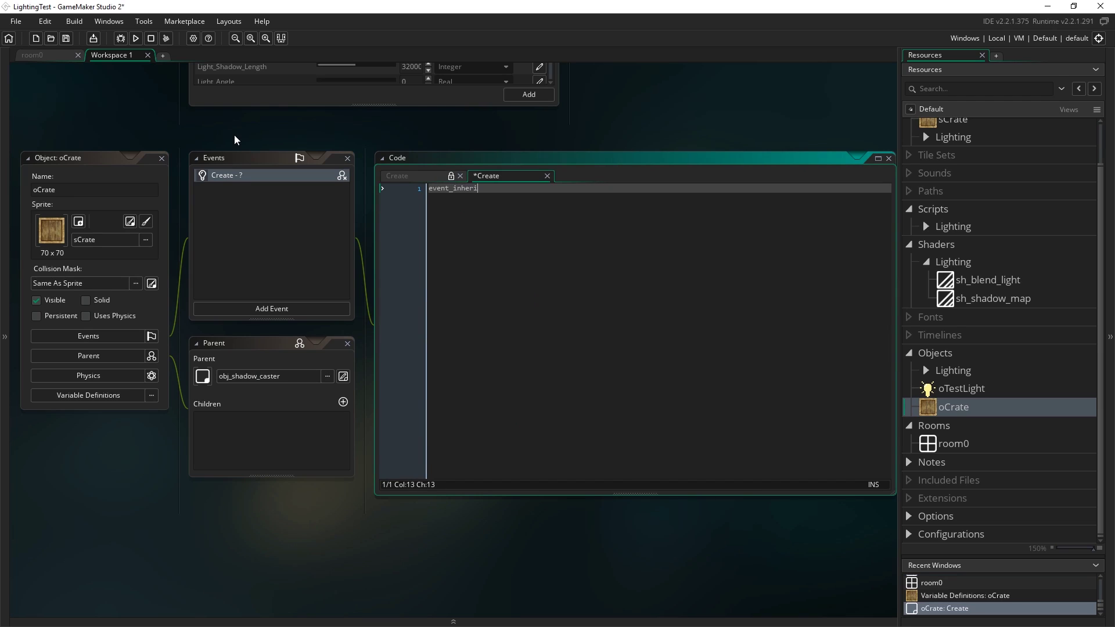
{"action": "type", "text": "ted()"}
{"action": "key", "text": "F8"}
{"action": "key", "text": "F8"}
{"action": "key", "text": "F8"}
{"action": "key", "text": "F8"}
{"action": "key", "text": "F8"}
{"action": "key", "text": "F8"}
{"action": "key", "text": "F8"}
{"action": "key", "text": "F8"}
{"action": "key", "text": "F8"}
{"action": "key", "text": "F8"}
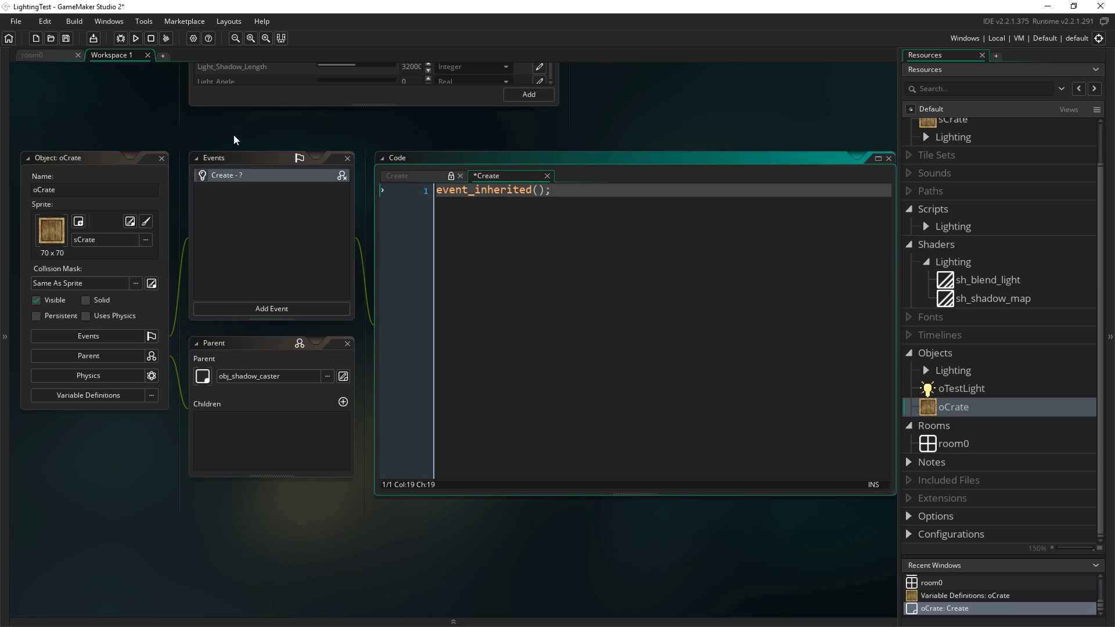
{"action": "key", "text": "ctrl+plus"}
{"action": "key", "text": "ctrl+plus"}
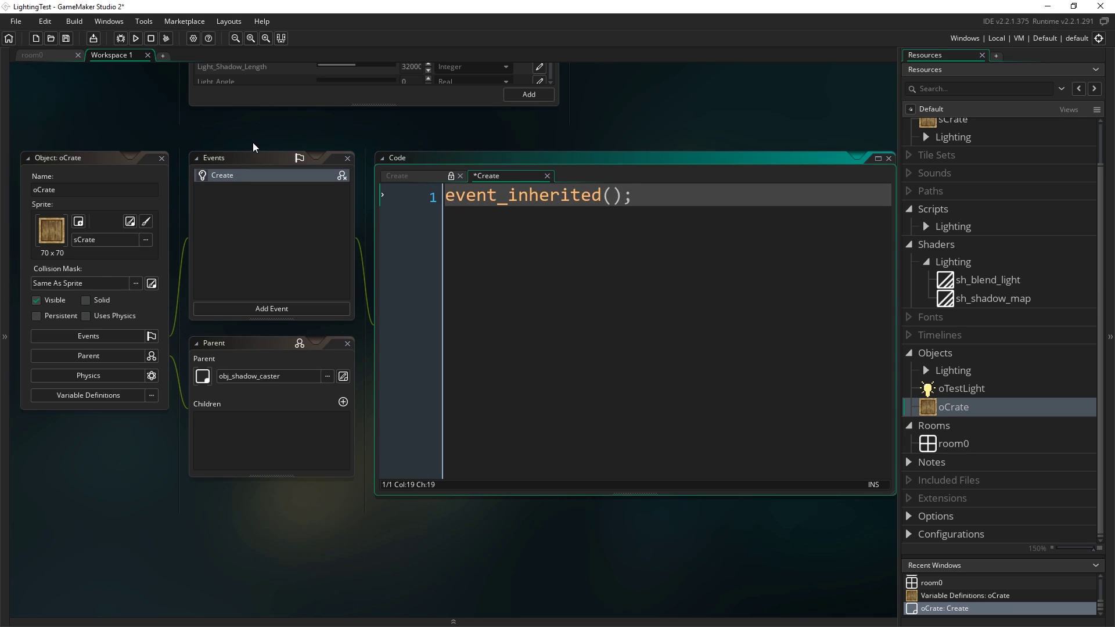
Add the line polygon = polygon_from_instance(id); below event_inherited(); in oCrate's Create event.
{"action": "left_click", "coordinate": [407, 177]}
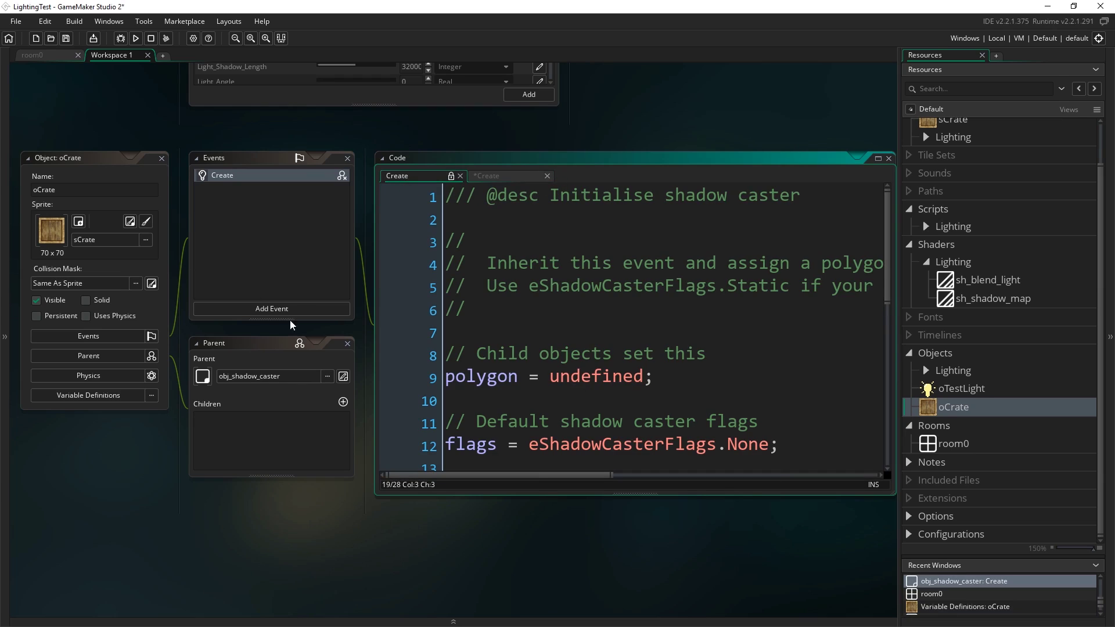
{"action": "left_click", "coordinate": [494, 176]}
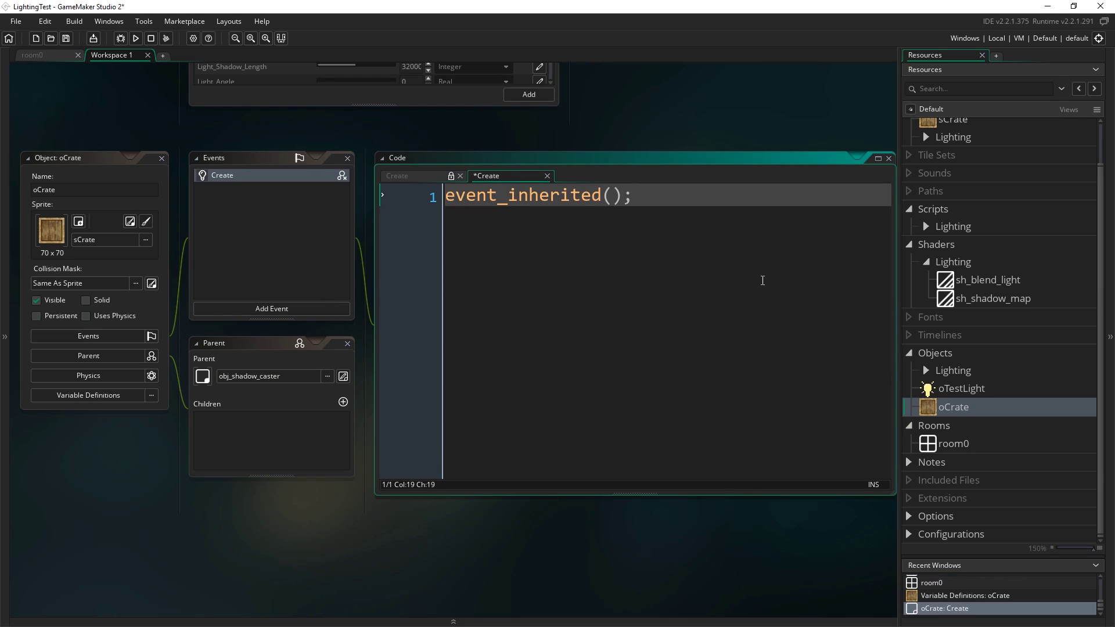
{"action": "key", "text": "Return"}
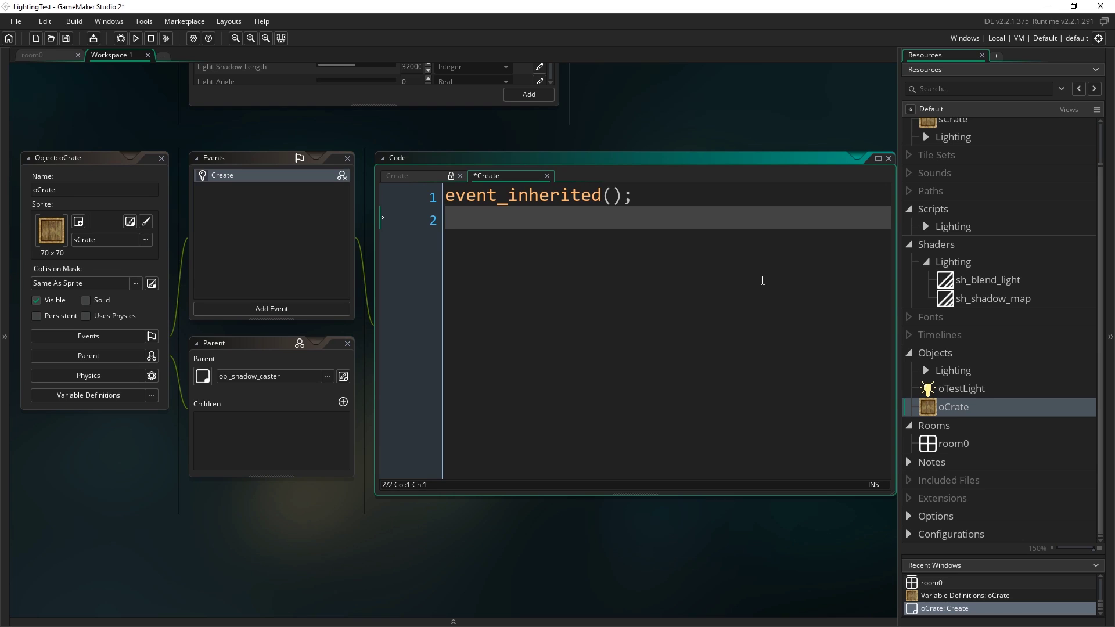
{"action": "type", "text": "polygon ="}
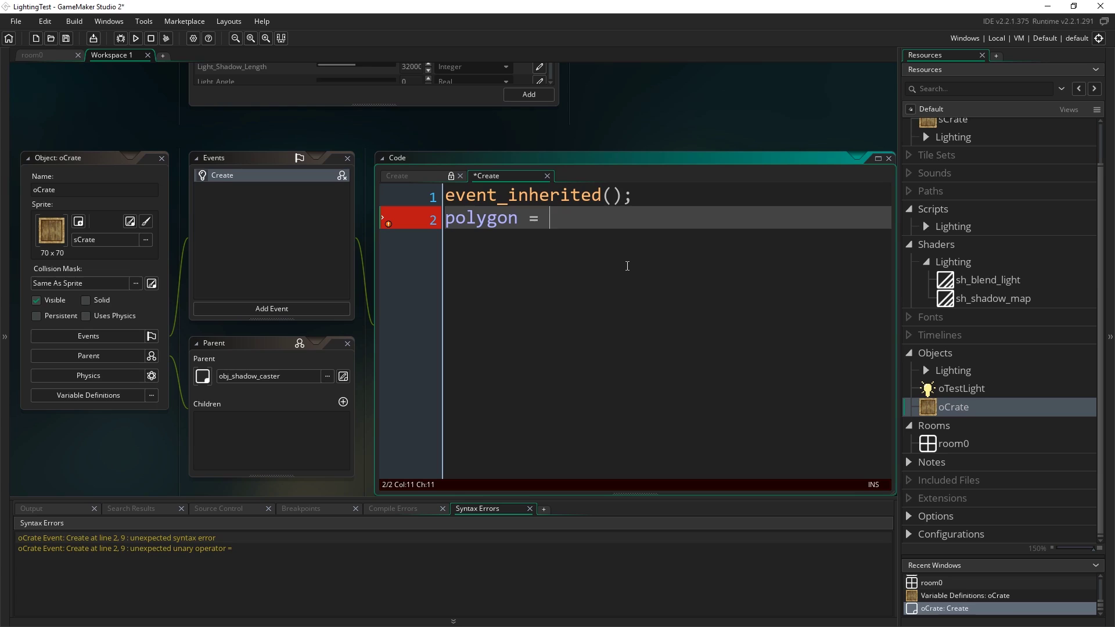
{"action": "type", "text": "polygon_from_i"}
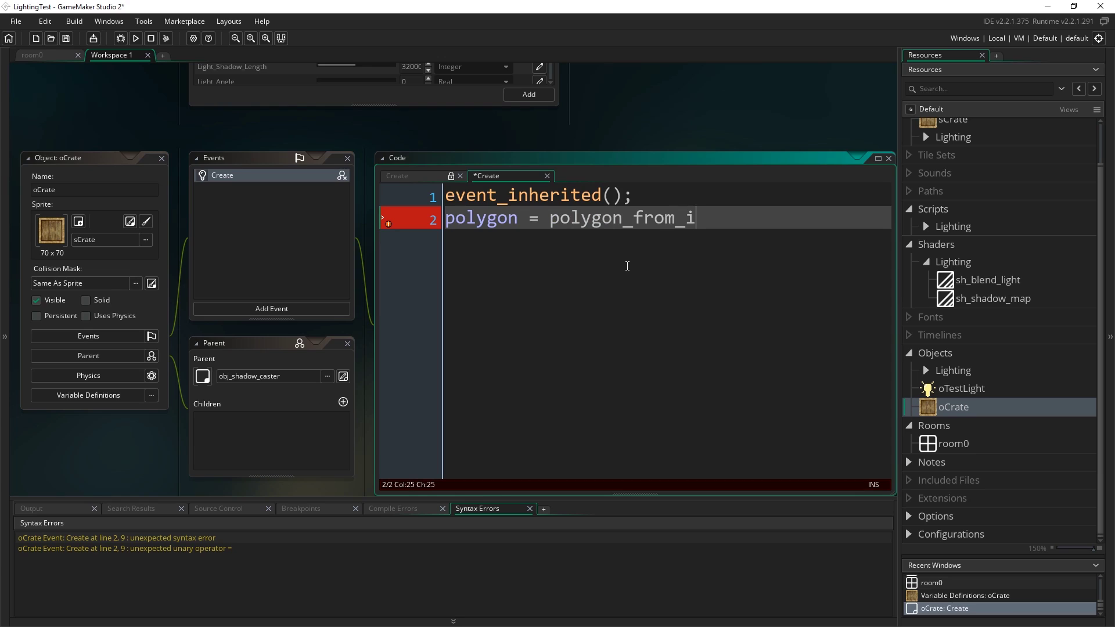
{"action": "type", "text": "nstance(id"}
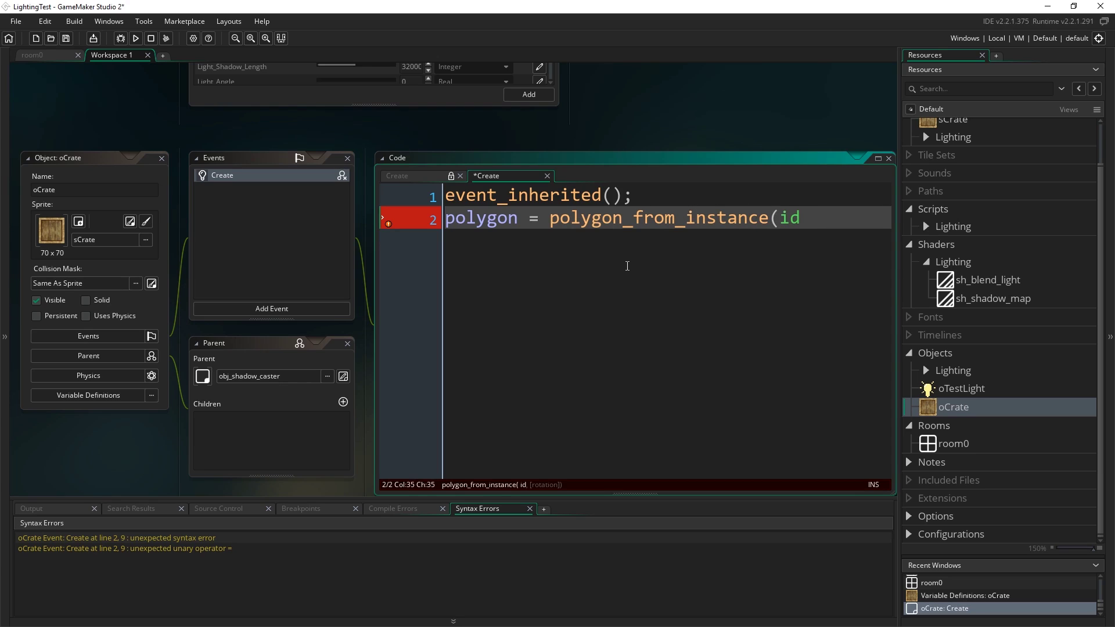
{"action": "type", "text": ");"}
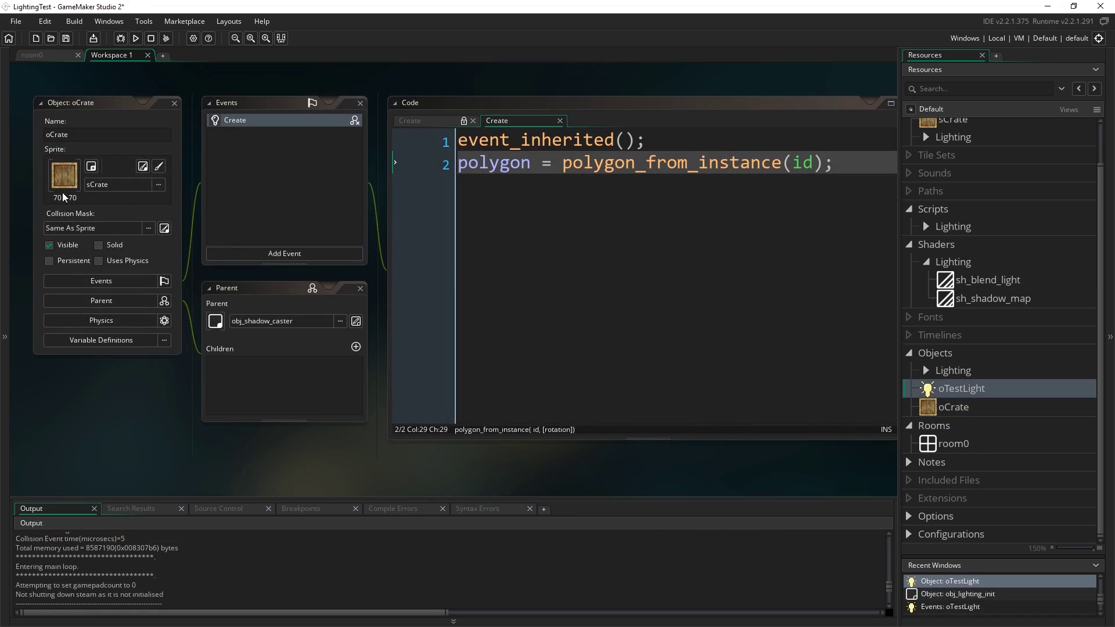
Open room0, edit the oTestLight object from its left-hand instance to turn off Visible, and close the instance's windows.
{"action": "double_click", "coordinate": [952, 441]}
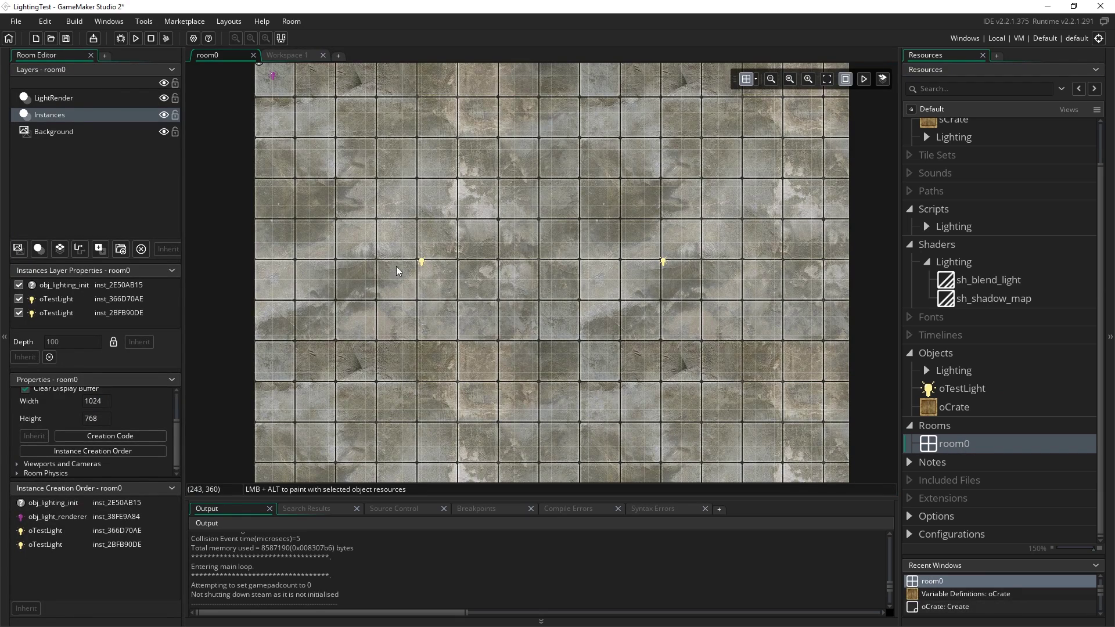
{"action": "double_click", "coordinate": [421, 261]}
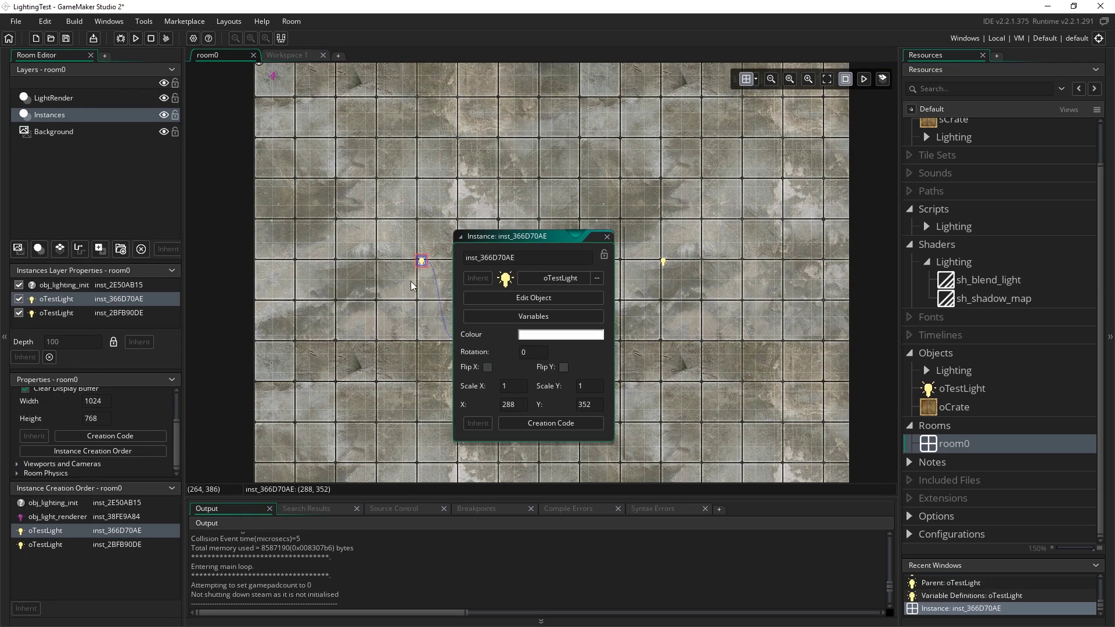
{"action": "left_click", "coordinate": [557, 296]}
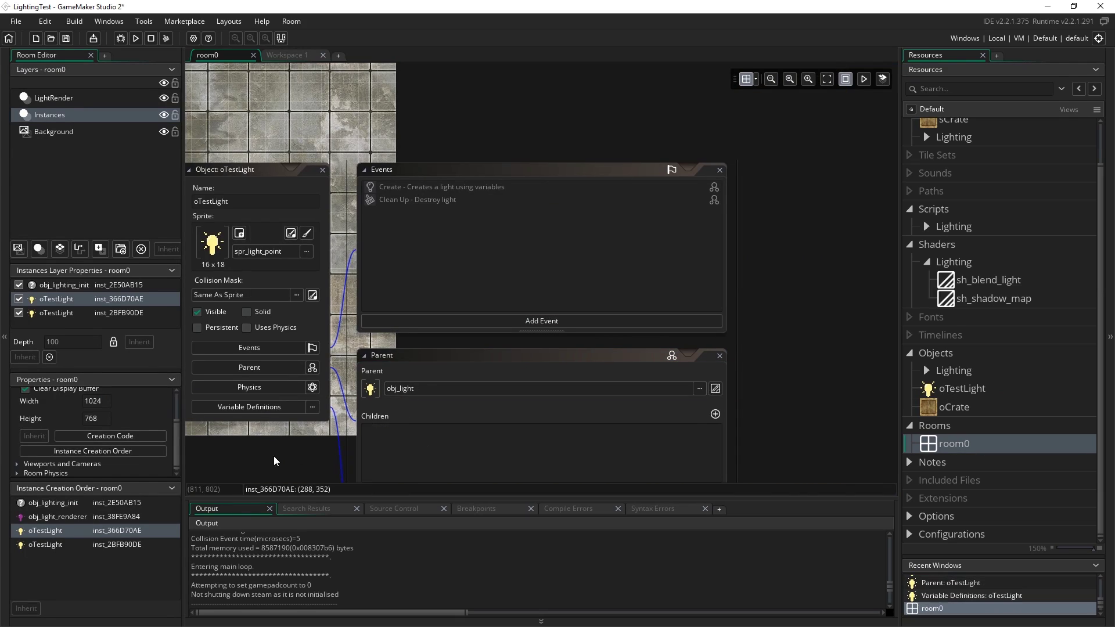
{"action": "middle_click_drag", "start_coordinate": [273, 456], "coordinate": [447, 444]}
{"action": "left_click", "coordinate": [378, 300]}
{"action": "middle_click_drag", "start_coordinate": [274, 427], "coordinate": [443, 464]}
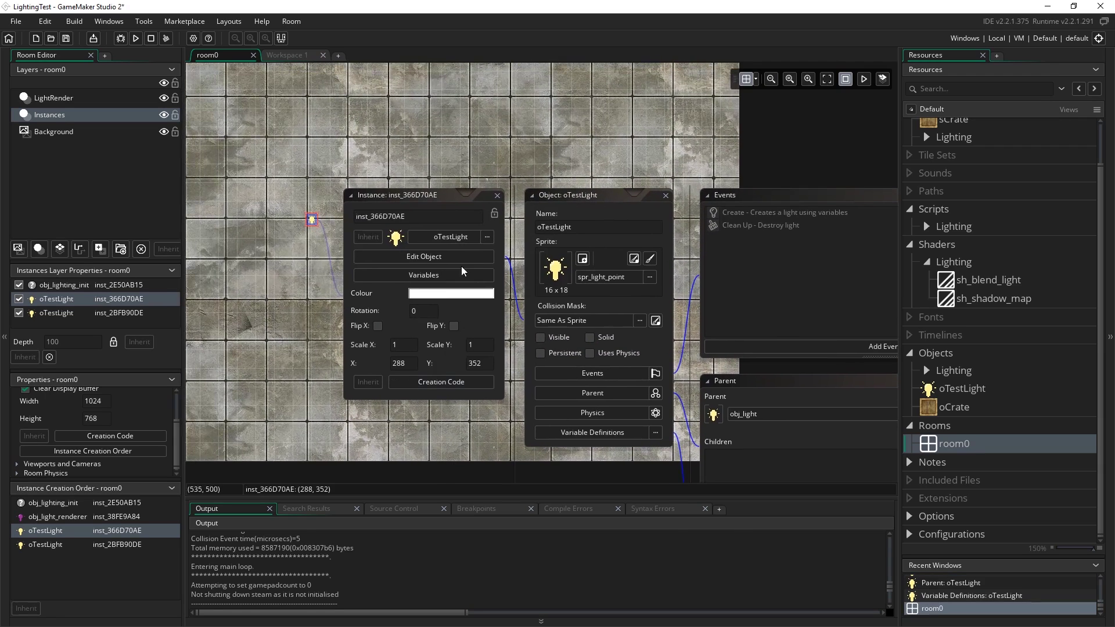
{"action": "left_click", "coordinate": [497, 196]}
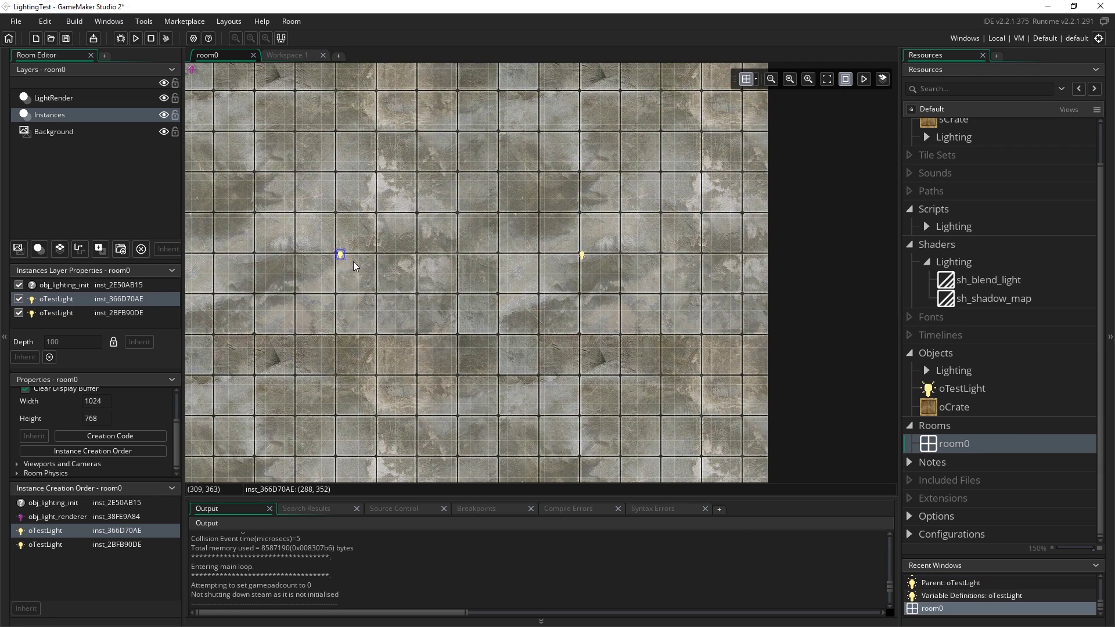
{"action": "middle_click_drag", "start_coordinate": [462, 312], "coordinate": [541, 311]}
{"action": "left_click", "coordinate": [376, 243]}
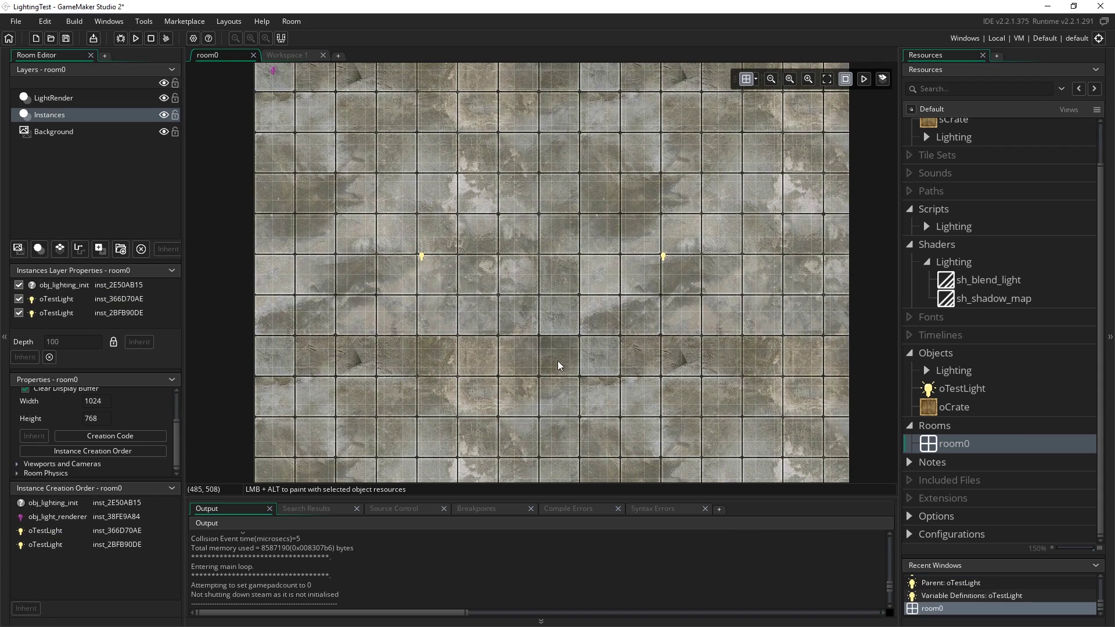
Place nine oCrate instances on the Instances layer of room0, spread out around the two lights.
{"action": "middle_click_drag", "start_coordinate": [592, 379], "coordinate": [576, 373]}
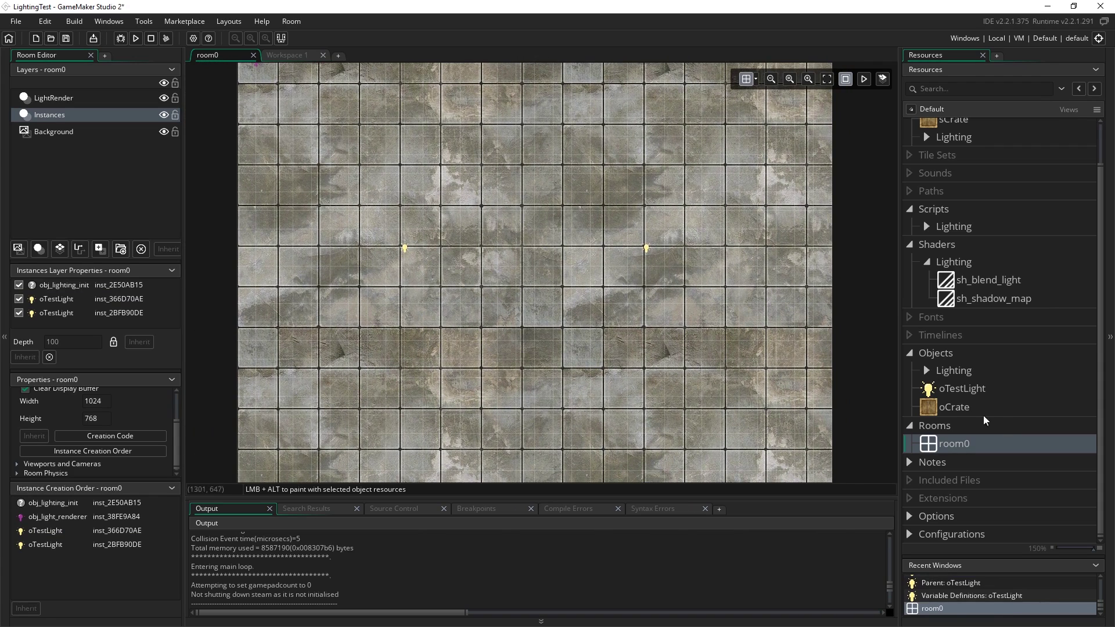
{"action": "left_click", "coordinate": [966, 410]}
{"action": "left_click", "coordinate": [372, 327], "text": "alt"}
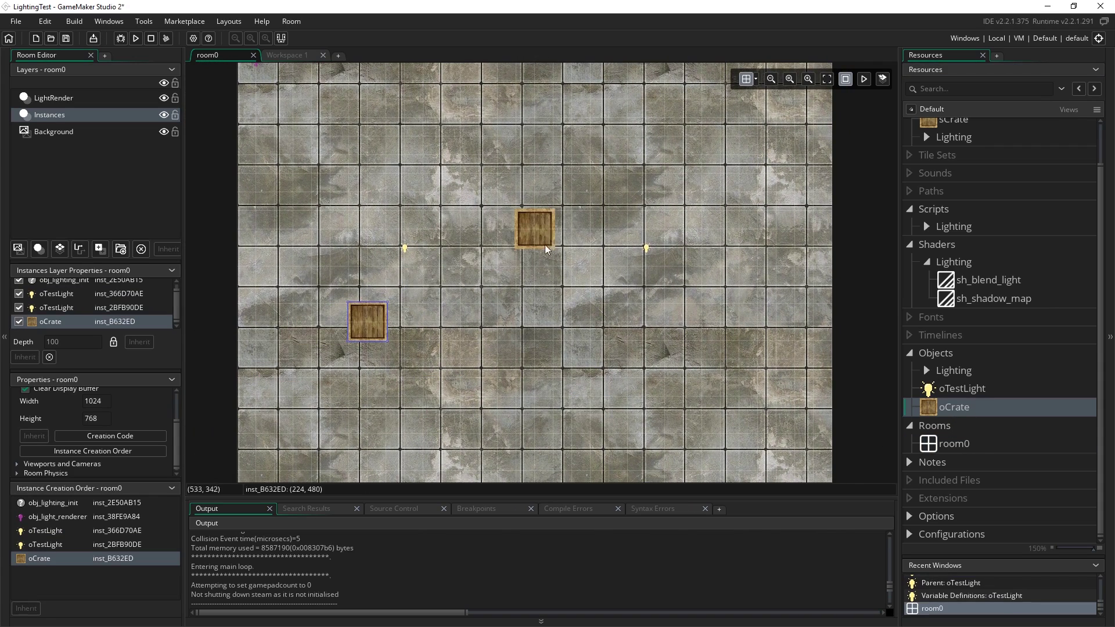
{"action": "left_click", "coordinate": [526, 257], "text": "alt"}
{"action": "left_click", "coordinate": [421, 182], "text": "alt"}
{"action": "left_click", "coordinate": [652, 326], "text": "alt"}
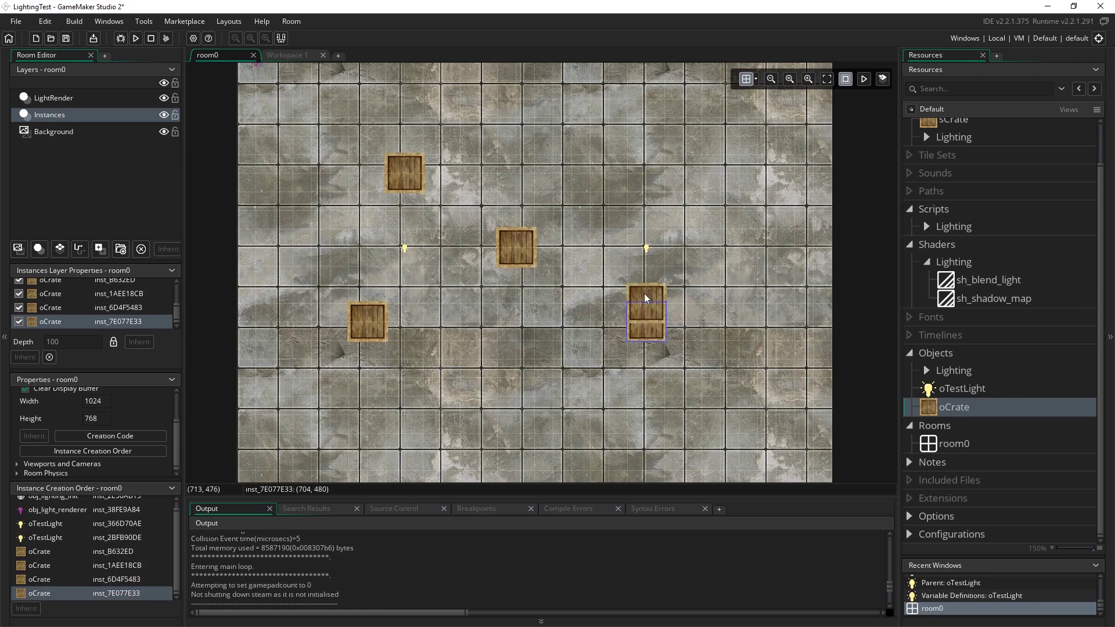
{"action": "left_click", "coordinate": [679, 177], "text": "alt"}
{"action": "left_click", "coordinate": [771, 276], "text": "alt"}
{"action": "left_click", "coordinate": [319, 271], "text": "alt"}
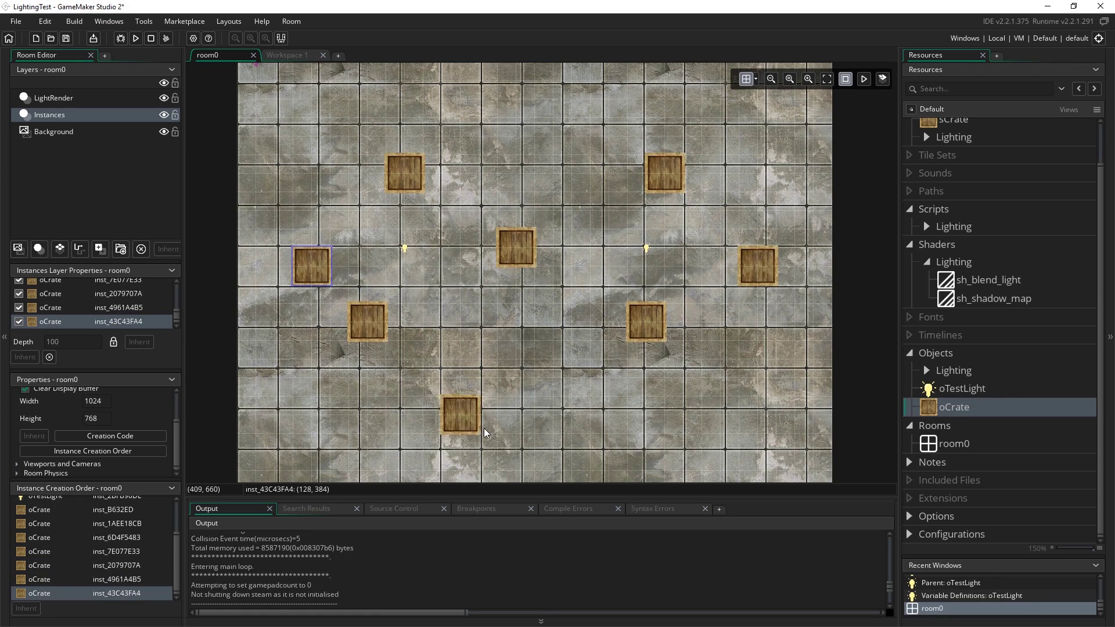
{"action": "left_click", "coordinate": [540, 436], "text": "alt"}
{"action": "middle_click_drag", "start_coordinate": [505, 214], "coordinate": [517, 281]}
{"action": "left_click", "coordinate": [580, 182], "text": "alt"}
Rotate the lower-left, far-right, upper-left and centre crates to different angles, shifting the lower-left and centre ones slightly.
{"action": "middle_click_drag", "start_coordinate": [649, 324], "coordinate": [644, 207]}
{"action": "left_click_drag", "start_coordinate": [359, 284], "coordinate": [458, 295]}
{"action": "left_click", "coordinate": [654, 266]}
{"action": "left_click", "coordinate": [774, 210]}
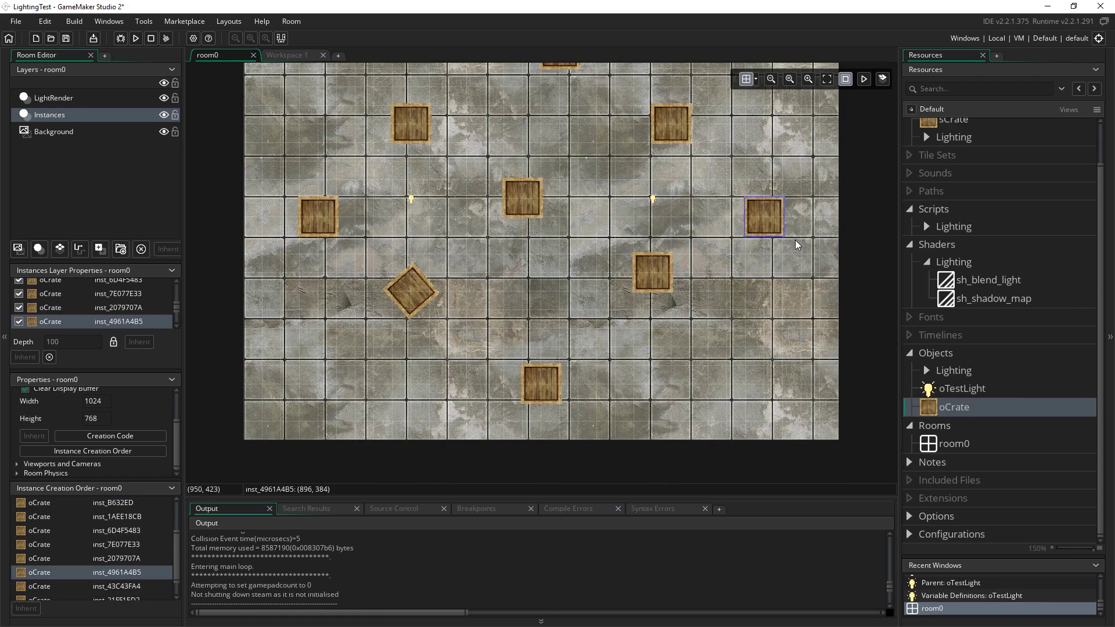
{"action": "left_click_drag", "start_coordinate": [789, 238], "coordinate": [776, 261]}
{"action": "scroll", "coordinate": [697, 244], "scroll_direction": "up", "scroll_amount": 1}
{"action": "left_click", "coordinate": [423, 165]}
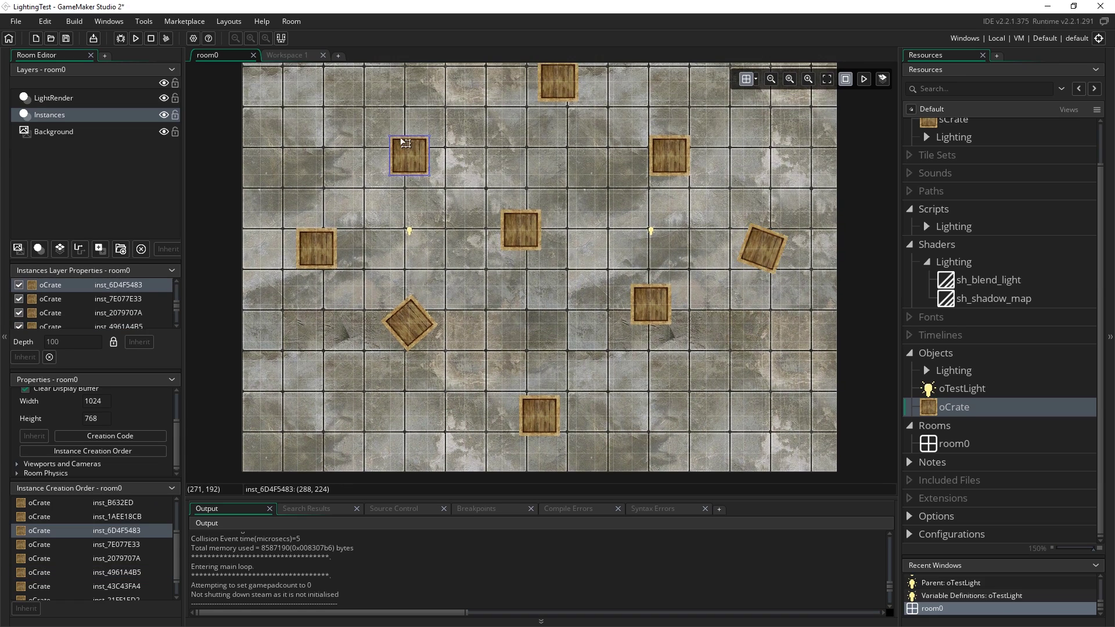
{"action": "left_click_drag", "start_coordinate": [433, 176], "coordinate": [430, 200]}
{"action": "left_click", "coordinate": [523, 235]}
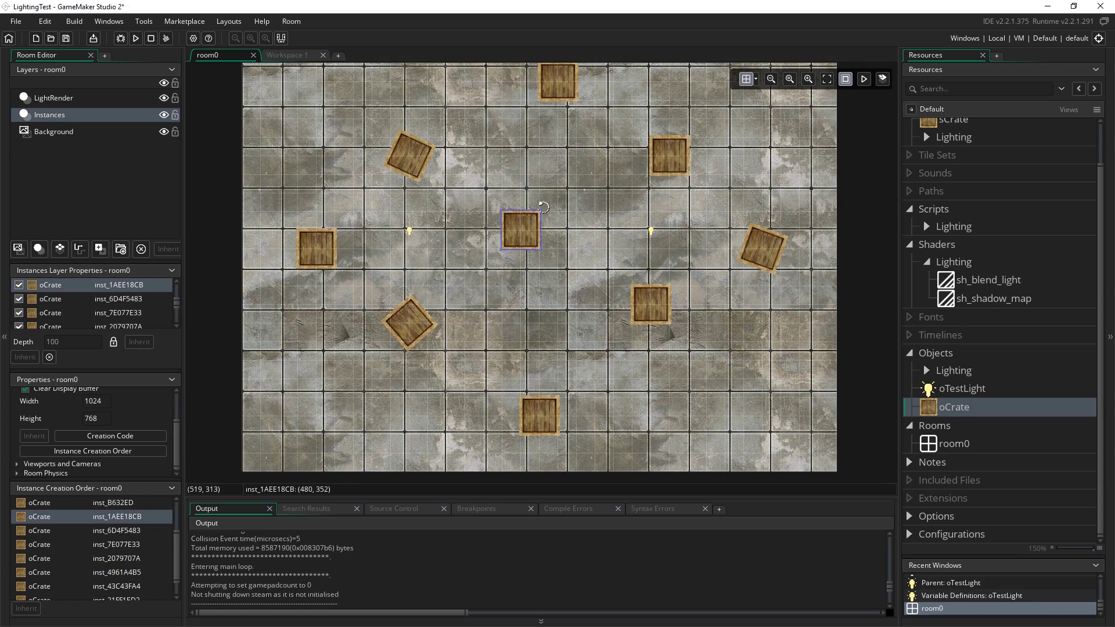
{"action": "left_click_drag", "start_coordinate": [544, 207], "coordinate": [510, 213]}
Move the bottom crate to X 704, Y 640 and the topmost crate to X 448, Y 160.
{"action": "left_click", "coordinate": [541, 415]}
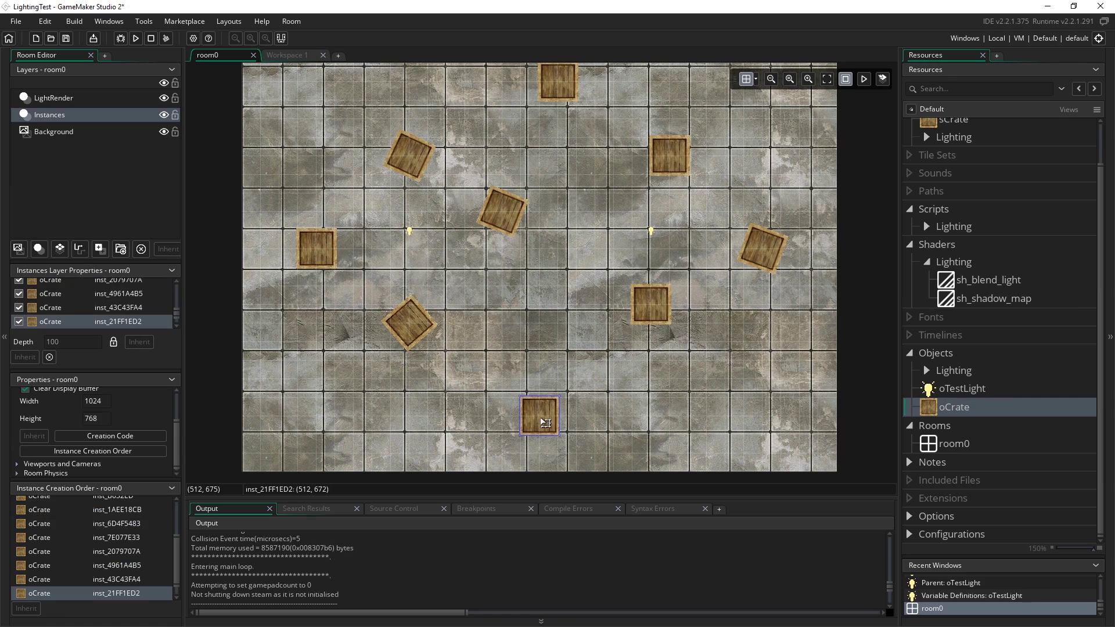
{"action": "left_click_drag", "start_coordinate": [553, 416], "coordinate": [655, 407]}
{"action": "mouse_move", "coordinate": [594, 245]}
{"action": "middle_mouse_down"}
{"action": "mouse_move", "coordinate": [590, 277]}
{"action": "mouse_move", "coordinate": [605, 251]}
{"action": "middle_mouse_up"}
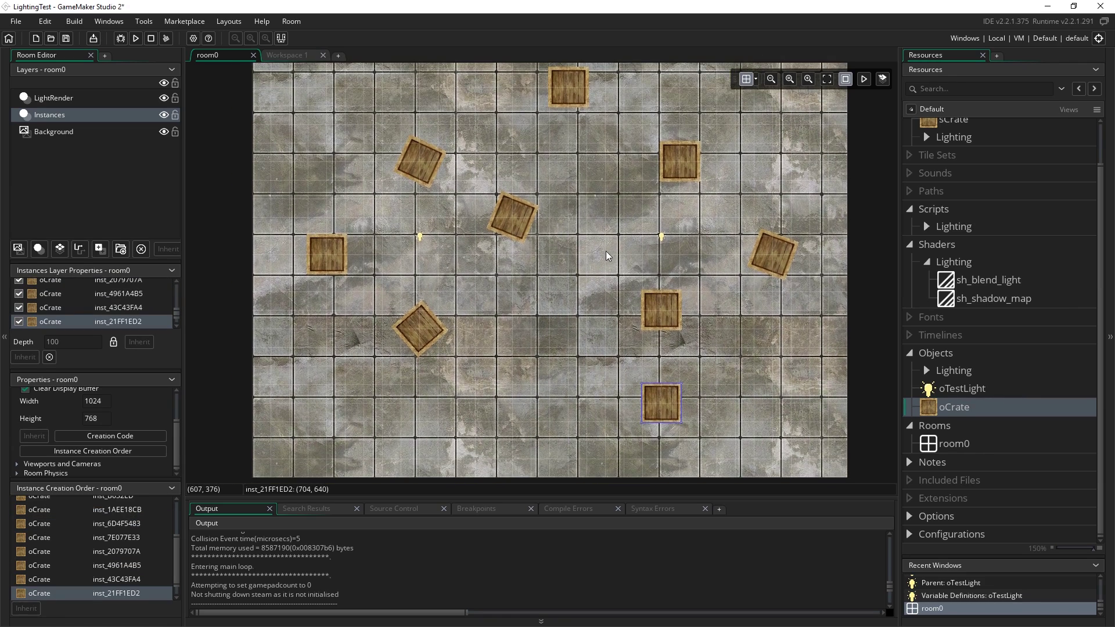
{"action": "left_click", "coordinate": [569, 100]}
{"action": "left_click_drag", "start_coordinate": [569, 100], "coordinate": [517, 136]}
{"action": "middle_click_drag", "start_coordinate": [500, 399], "coordinate": [506, 399]}
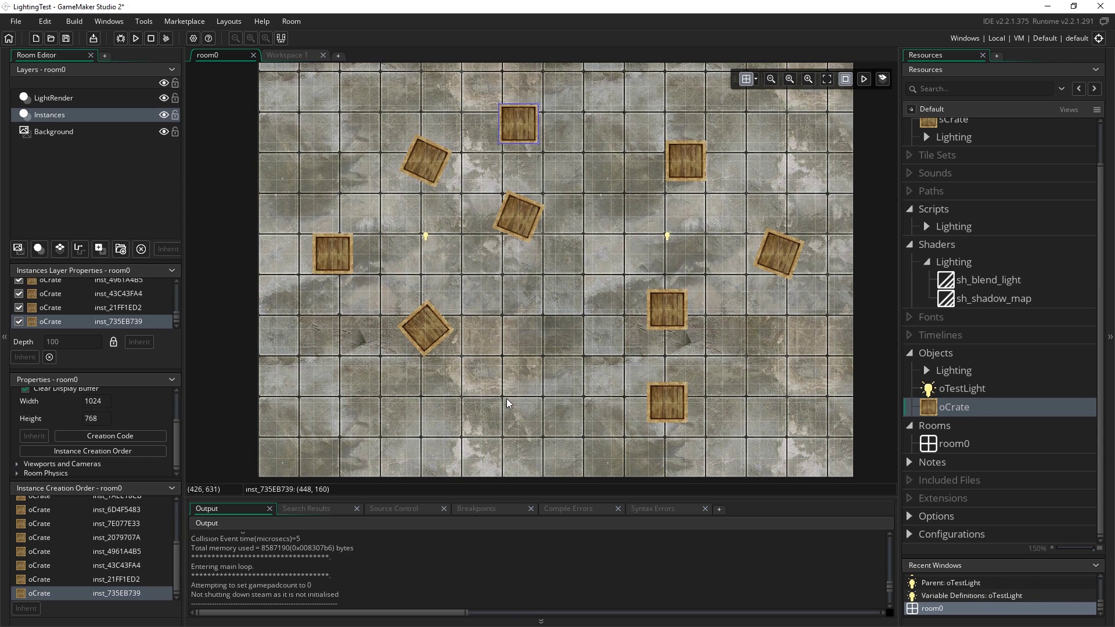
{"action": "left_click", "coordinate": [507, 398]}
{"action": "middle_click_drag", "start_coordinate": [501, 348], "coordinate": [611, 373]}
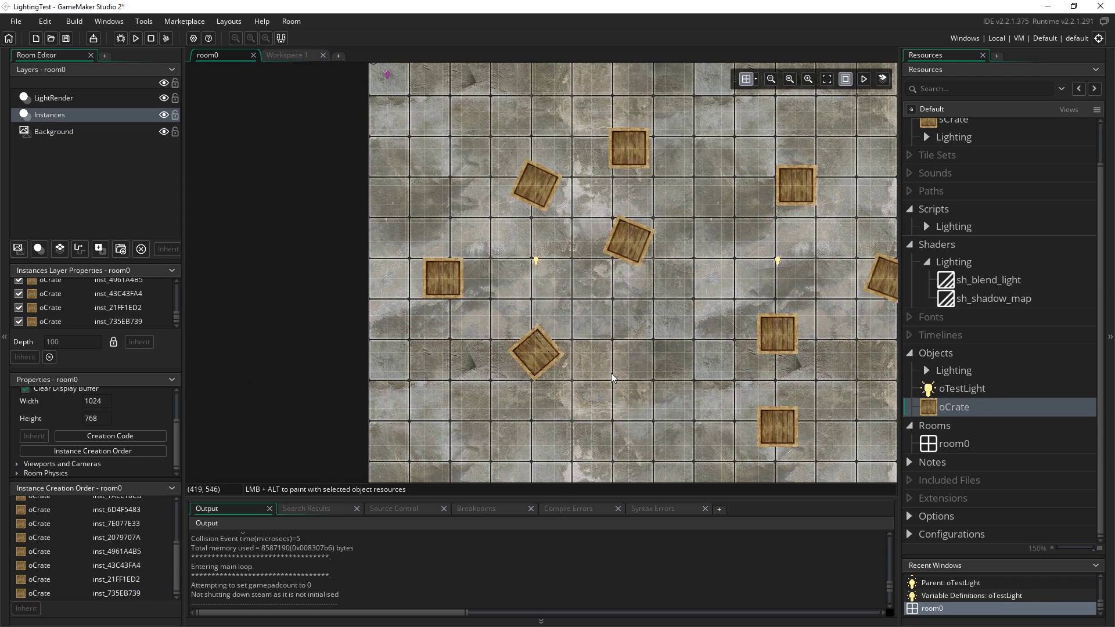
Run the game to check the shadows cast by the crates, and close the game window.
{"action": "left_click", "coordinate": [135, 38]}
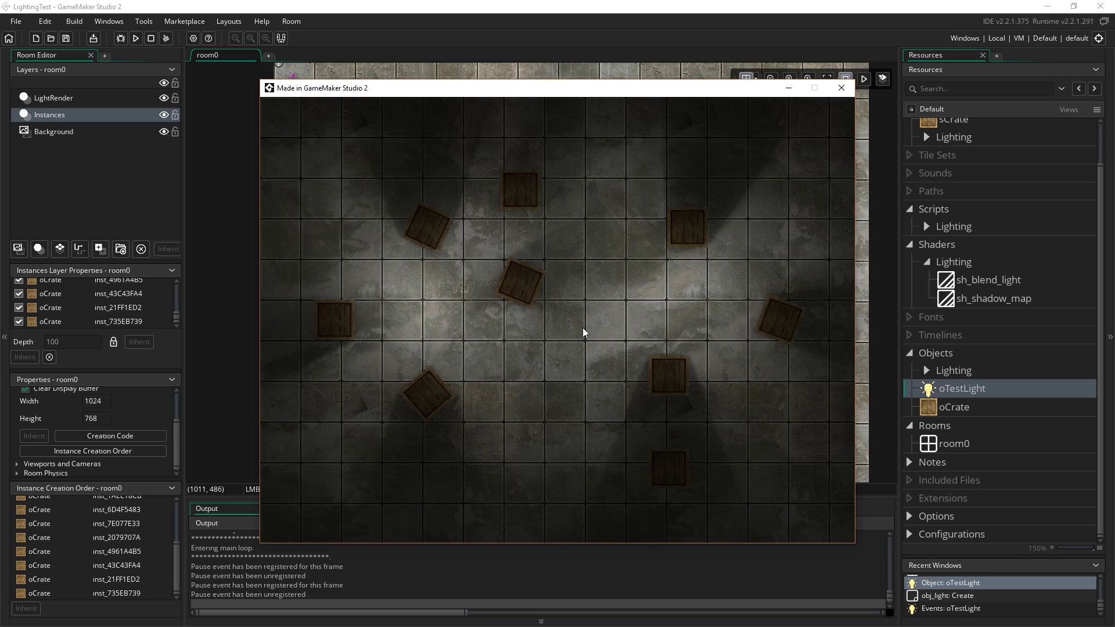
{"action": "left_click", "coordinate": [841, 88]}
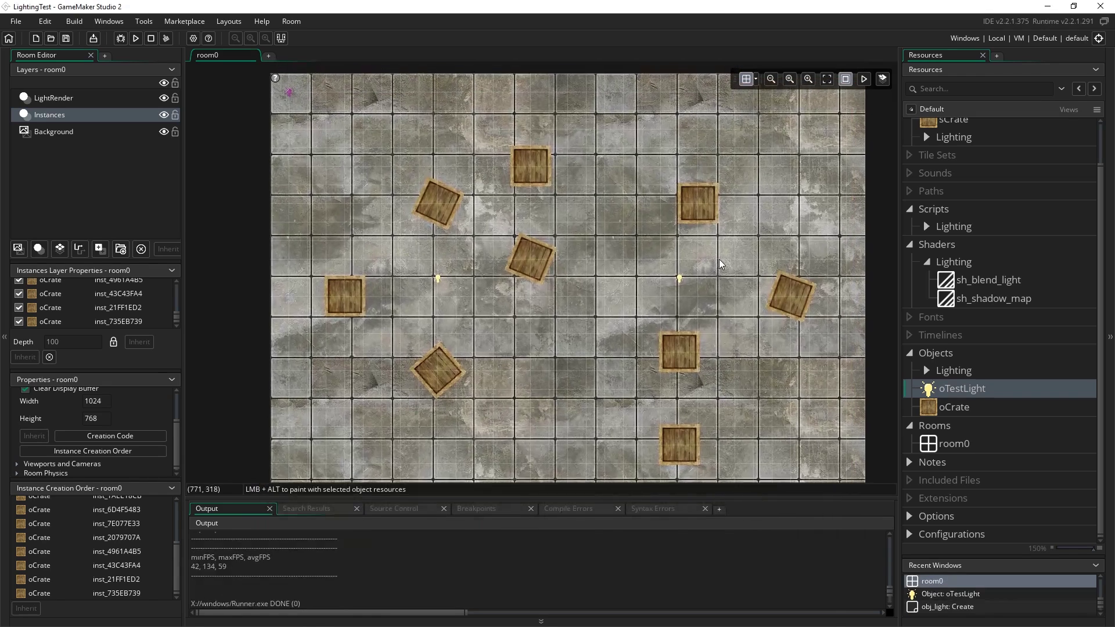
Delete the right-hand oTestLight instance from room0 and move the remaining light to the middle of the room.
{"action": "left_click", "coordinate": [682, 282]}
{"action": "key", "text": "Delete"}
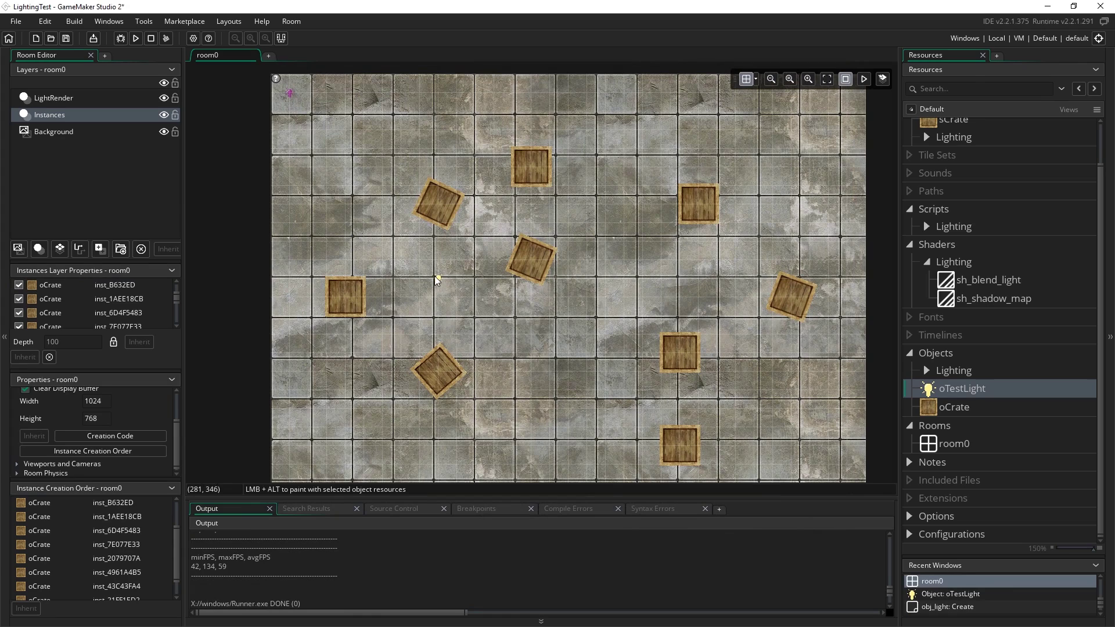
{"action": "left_click_drag", "start_coordinate": [437, 277], "coordinate": [562, 307]}
{"action": "left_click", "coordinate": [625, 371]}
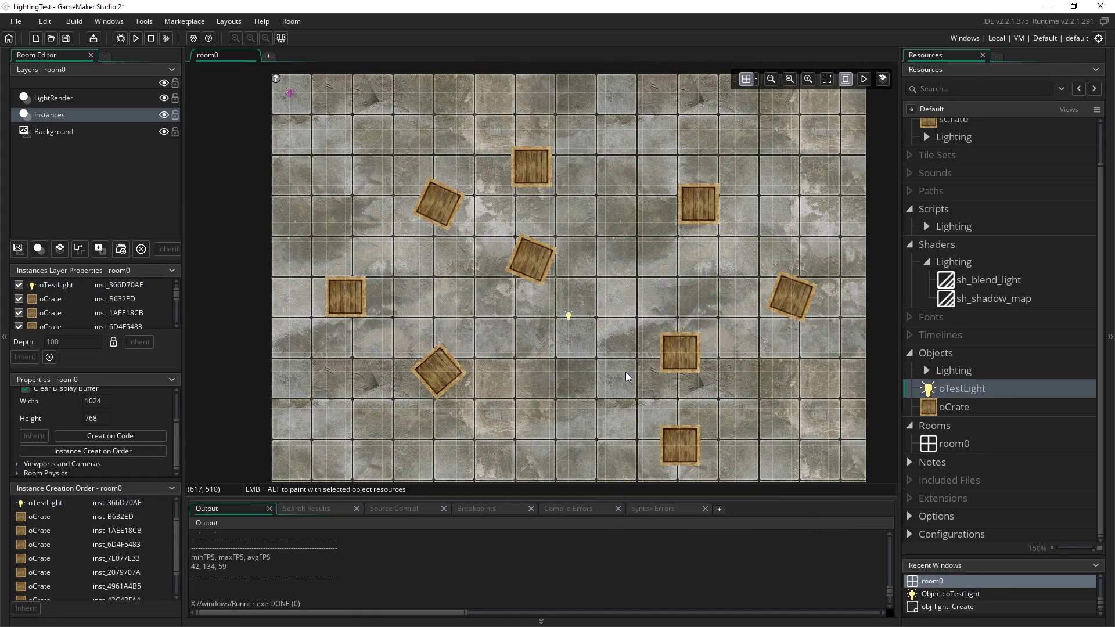
{"action": "middle_click_drag", "start_coordinate": [578, 374], "coordinate": [561, 316]}
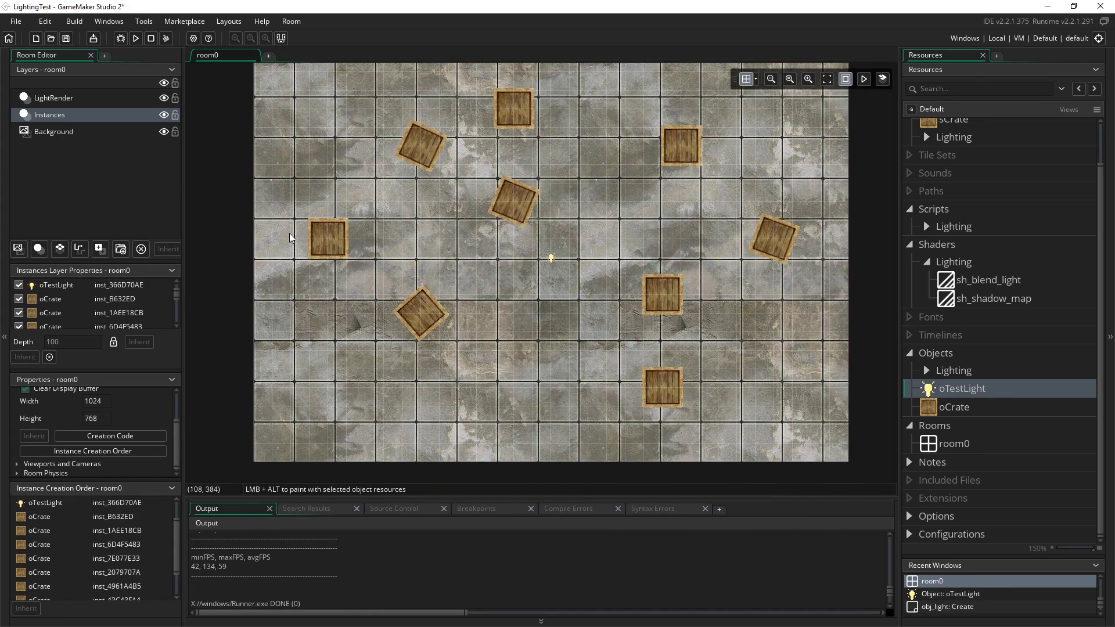
Open the oTestLight object and bring its inherited obj_light Create event code into view.
{"action": "double_click", "coordinate": [966, 393]}
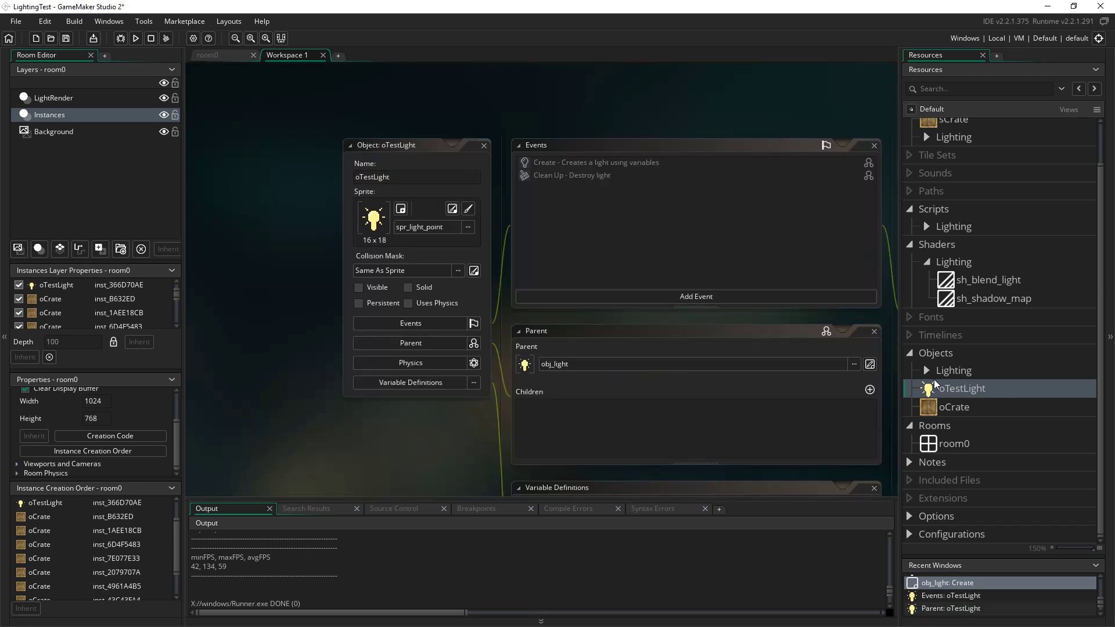
{"action": "left_click", "coordinate": [9, 360]}
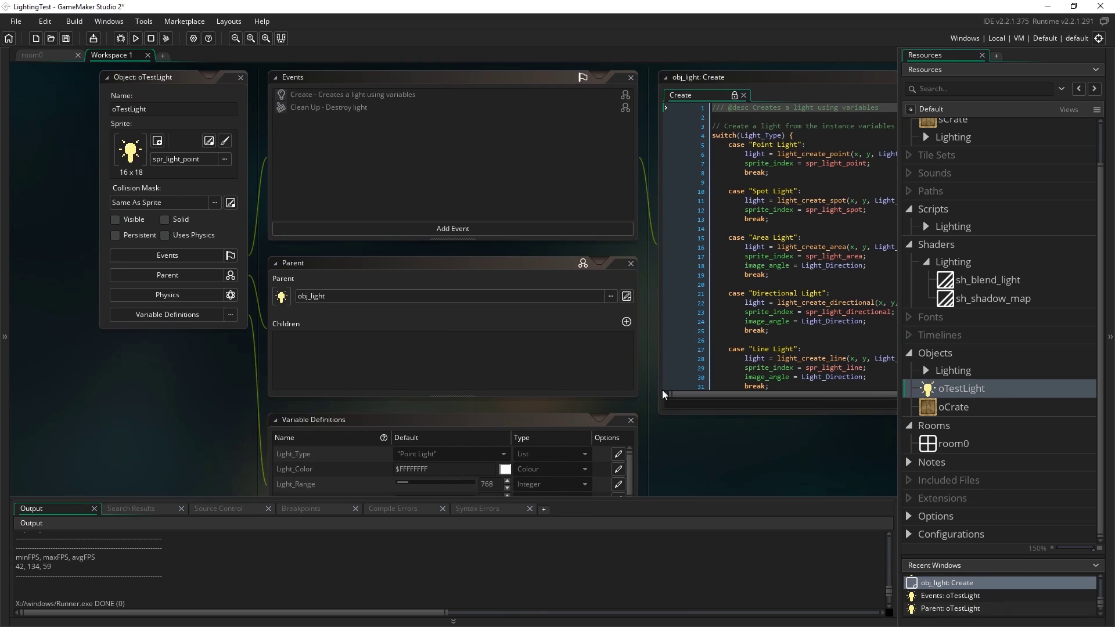
{"action": "middle_click_drag", "start_coordinate": [739, 469], "coordinate": [796, 510]}
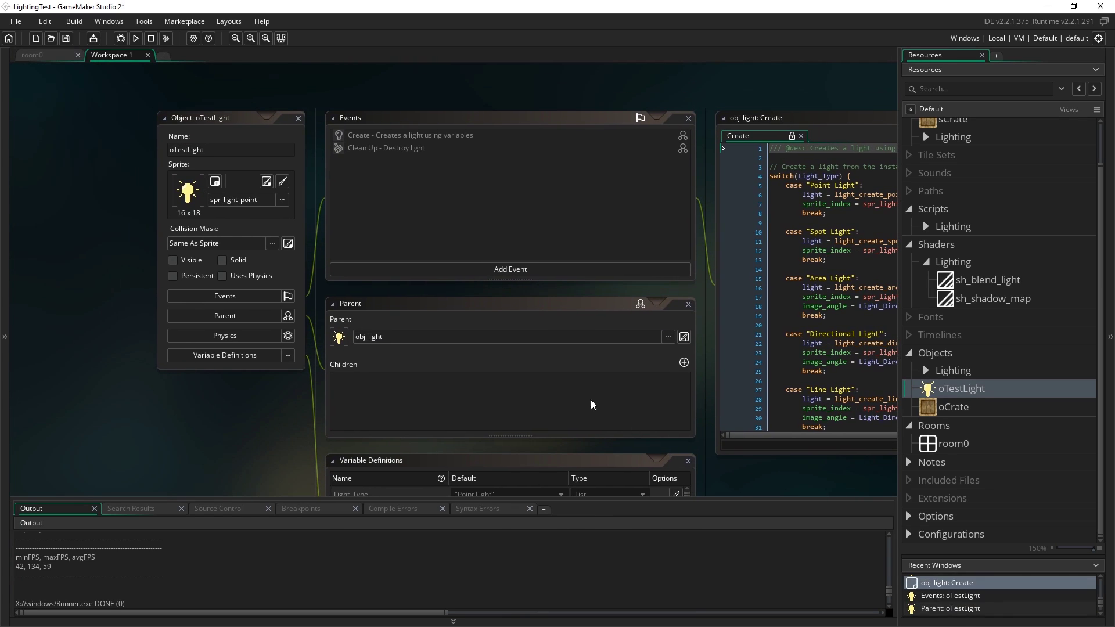
{"action": "left_click", "coordinate": [400, 134]}
{"action": "middle_click_drag", "start_coordinate": [627, 94], "coordinate": [305, 107]}
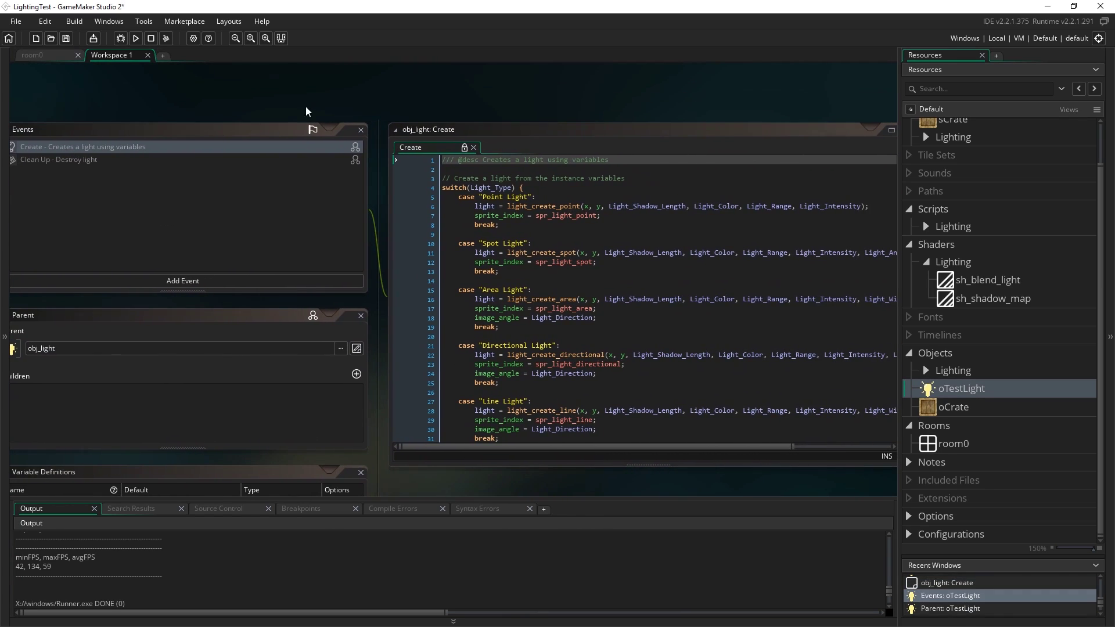
Examine how the Create code builds each light type and which arguments light_create_point takes.
{"action": "left_click", "coordinate": [519, 253]}
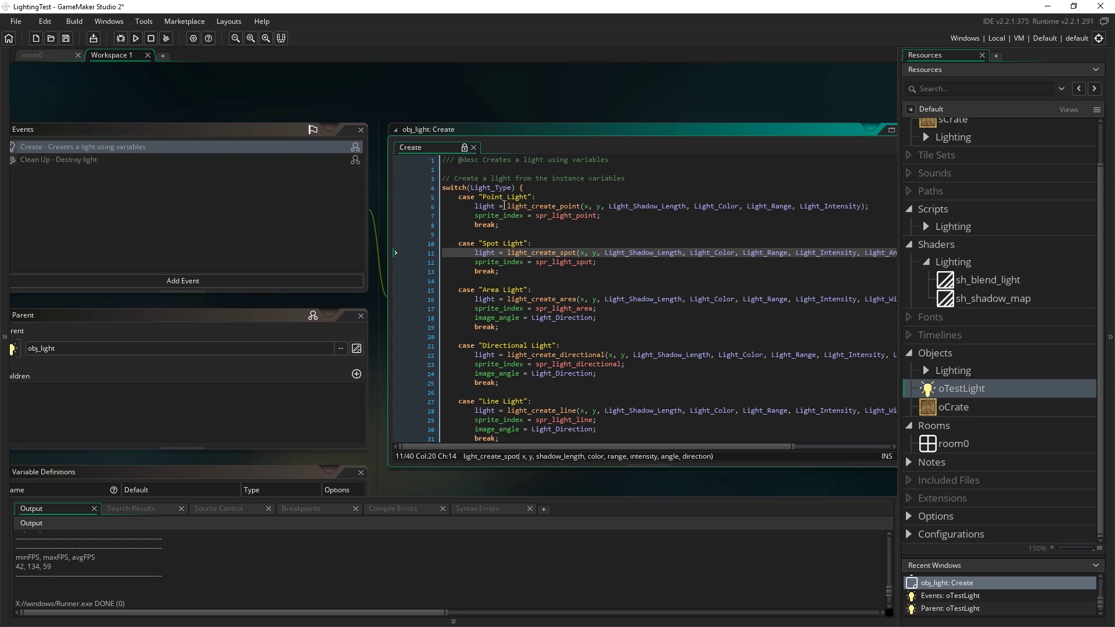
{"action": "scroll", "coordinate": [504, 205], "scroll_direction": "down", "scroll_amount": 3}
{"action": "scroll", "coordinate": [504, 205], "scroll_direction": "up", "scroll_amount": 2}
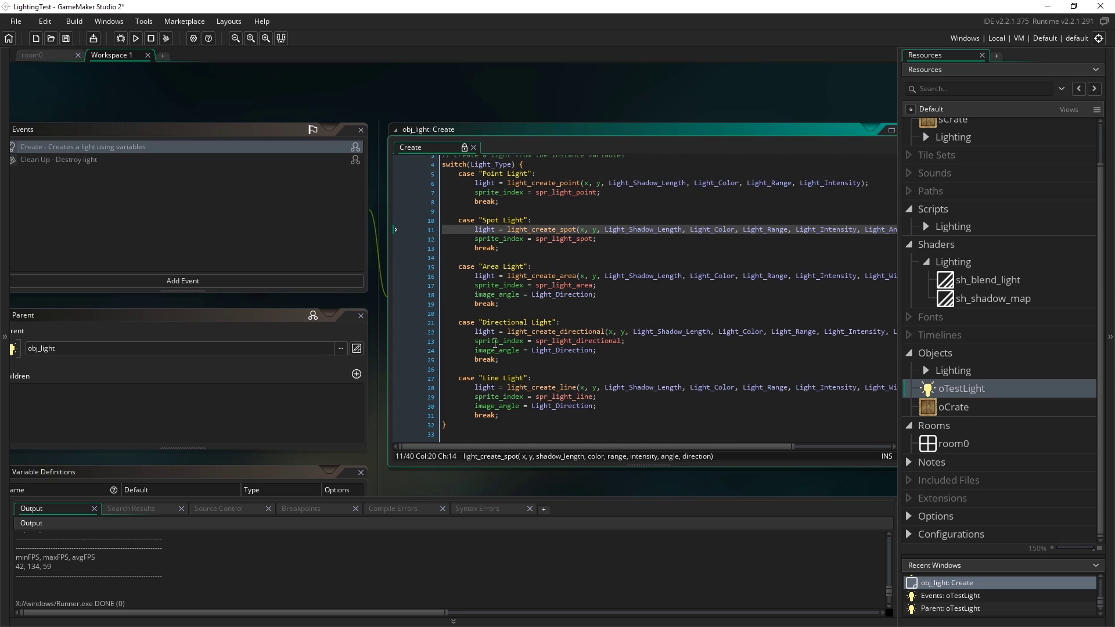
{"action": "left_click", "coordinate": [481, 331]}
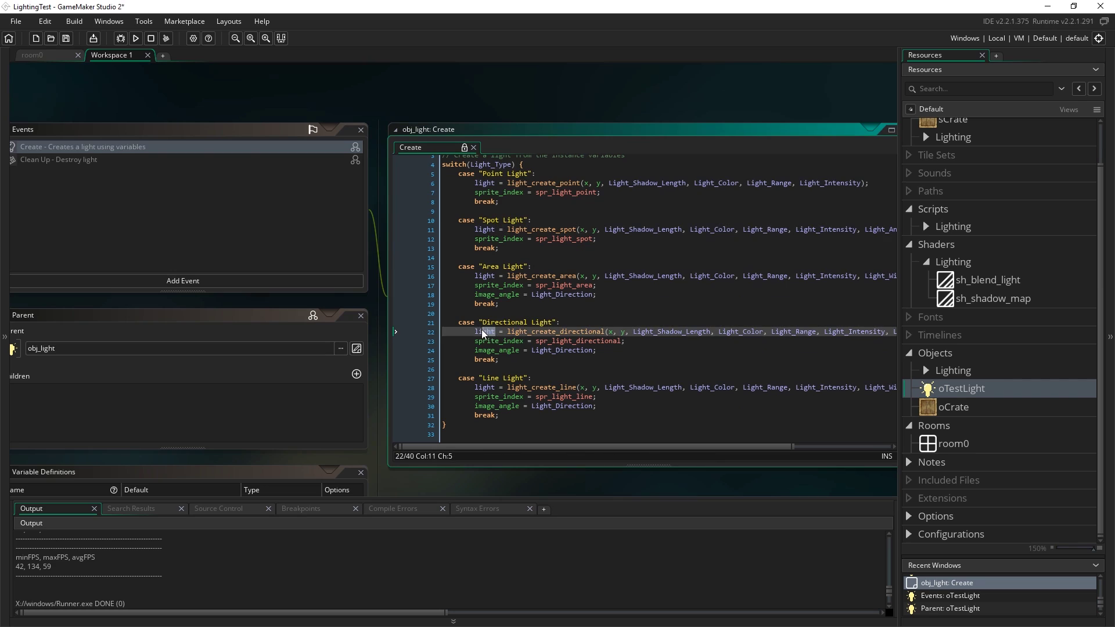
{"action": "scroll", "coordinate": [482, 313], "scroll_direction": "up", "scroll_amount": 1}
{"action": "left_click", "coordinate": [499, 207]}
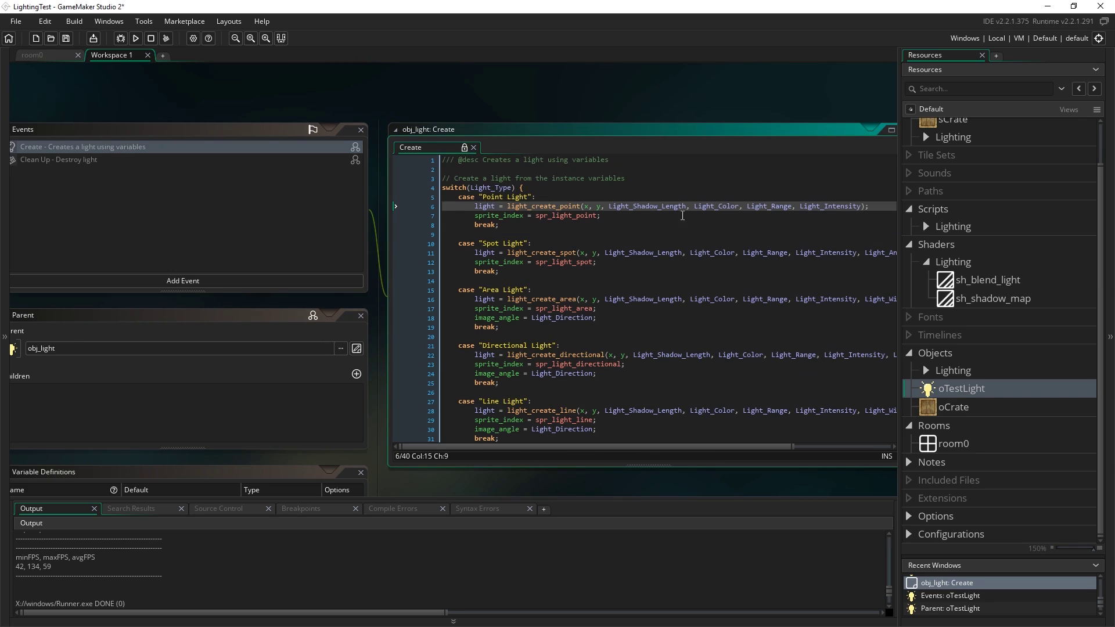
{"action": "left_click", "coordinate": [520, 207]}
{"action": "left_click_drag", "start_coordinate": [507, 207], "coordinate": [577, 209]}
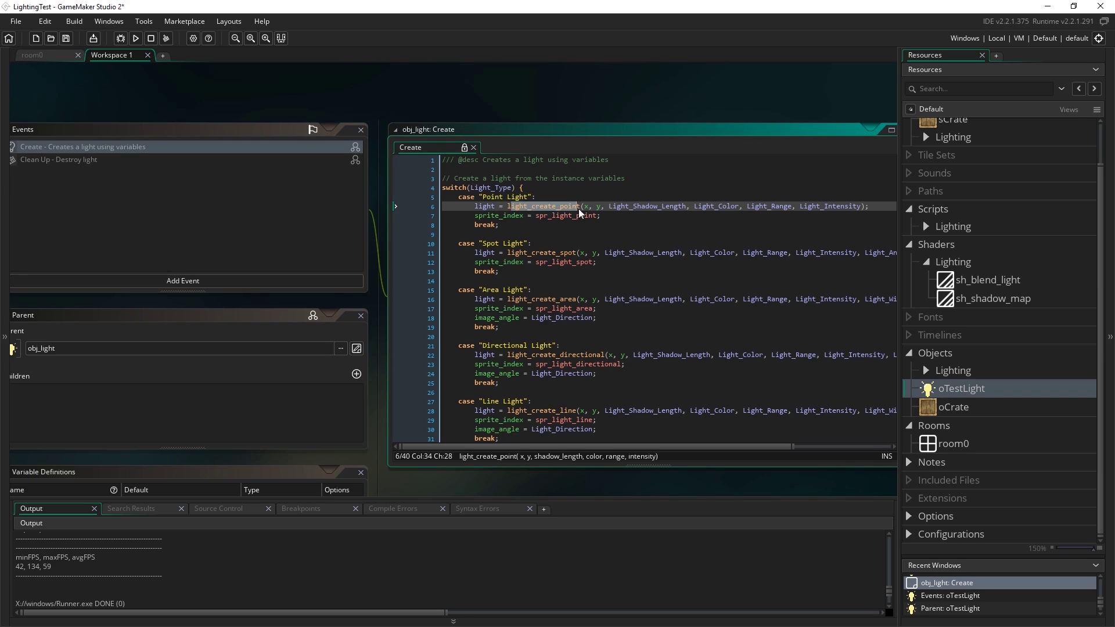
{"action": "left_click", "coordinate": [576, 209]}
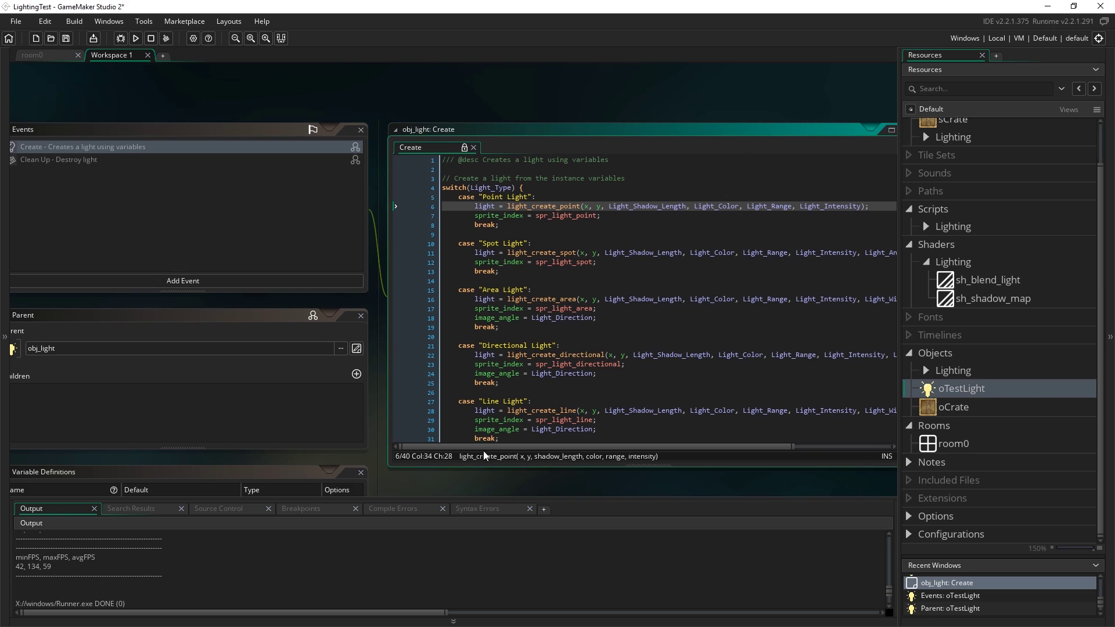
Add a Step event to oTestLight and give it the description "Move light with mouse".
{"action": "middle_click_drag", "start_coordinate": [420, 473], "coordinate": [543, 454]}
{"action": "left_click", "coordinate": [272, 258]}
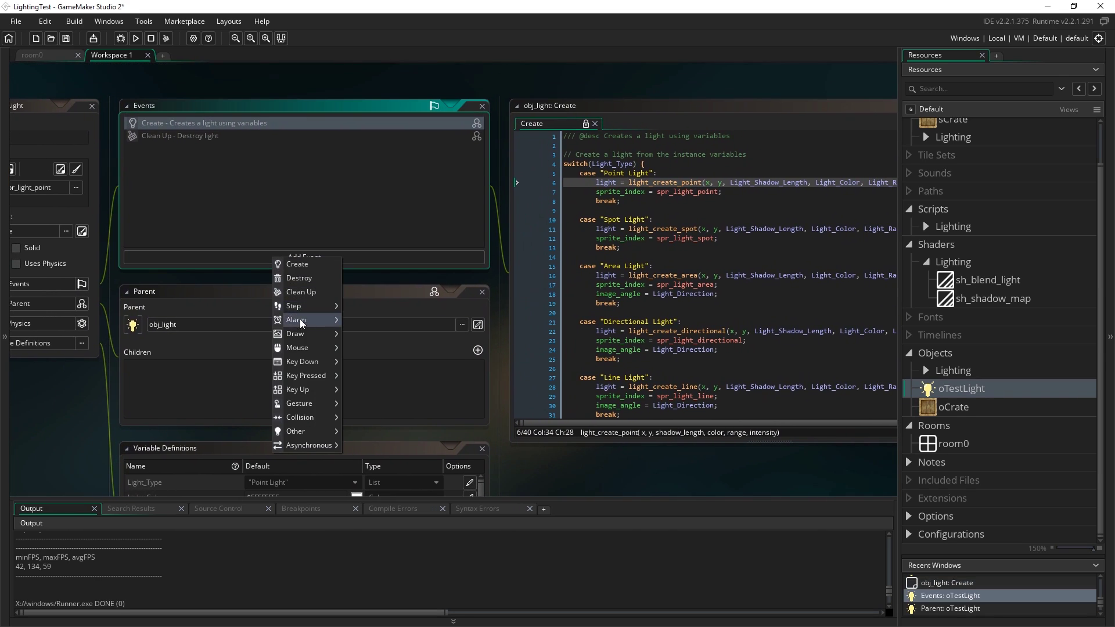
{"action": "mouse_move", "coordinate": [298, 306]}
{"action": "left_click", "coordinate": [348, 305]}
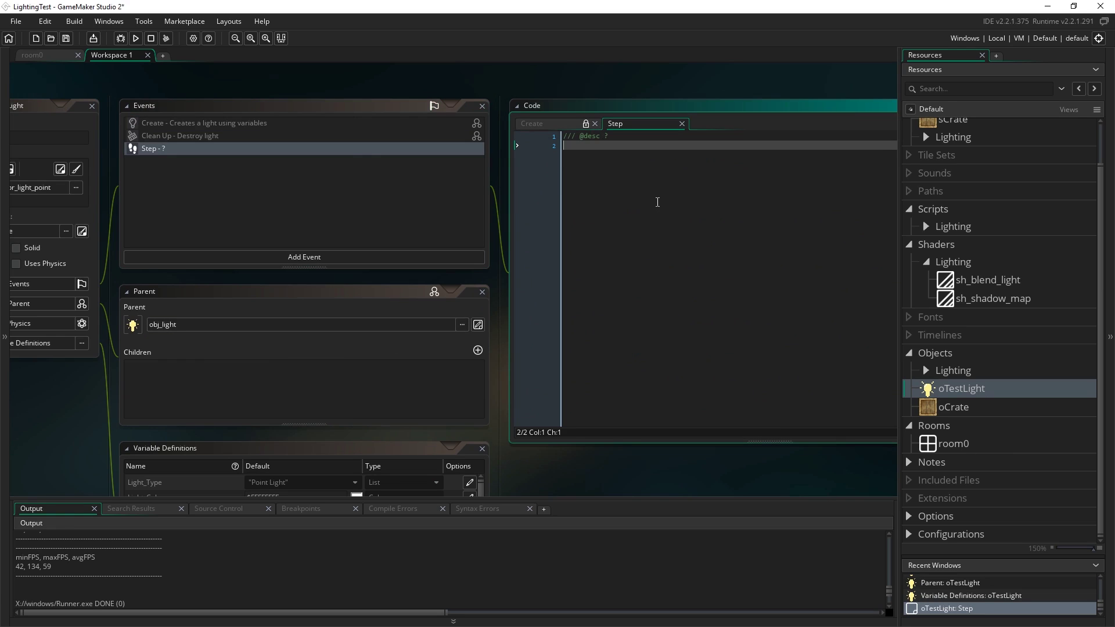
{"action": "key", "text": "BackSpace"}
{"action": "key", "text": "BackSpace"}
{"action": "type", "text": "Move"}
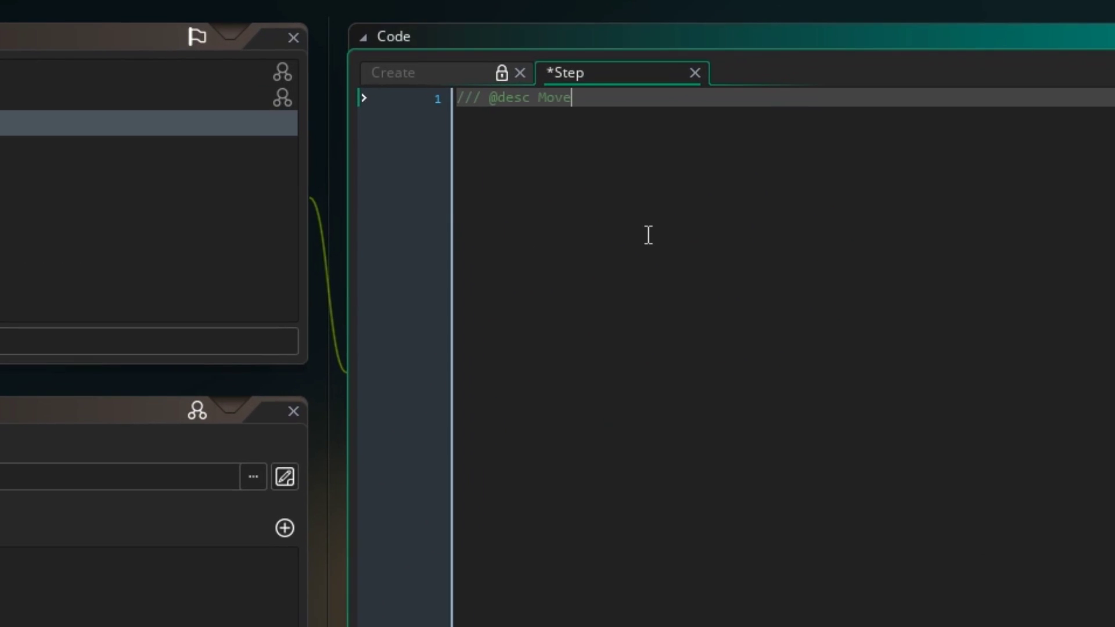
{"action": "type", "text": " light with mous"}
{"action": "type", "text": "e"}
{"action": "key", "text": "Return"}
{"action": "key", "text": "Return"}
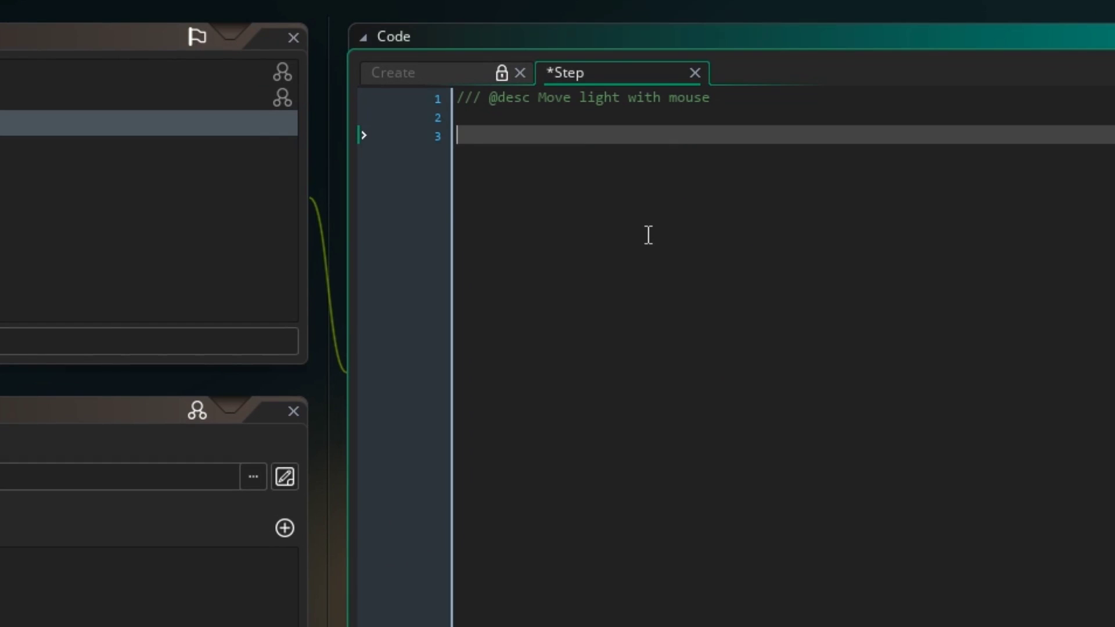
Begin a list accessor statement on line 3 of the Step code with light[| eLight.
{"action": "type", "text": "light"}
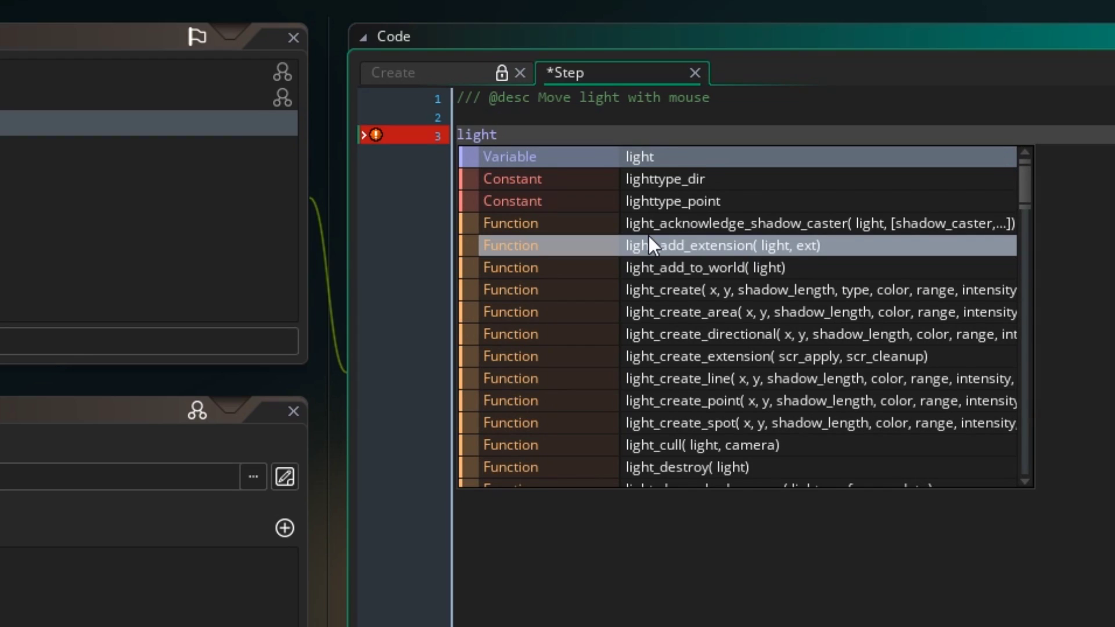
{"action": "type", "text": "[| eLight"}
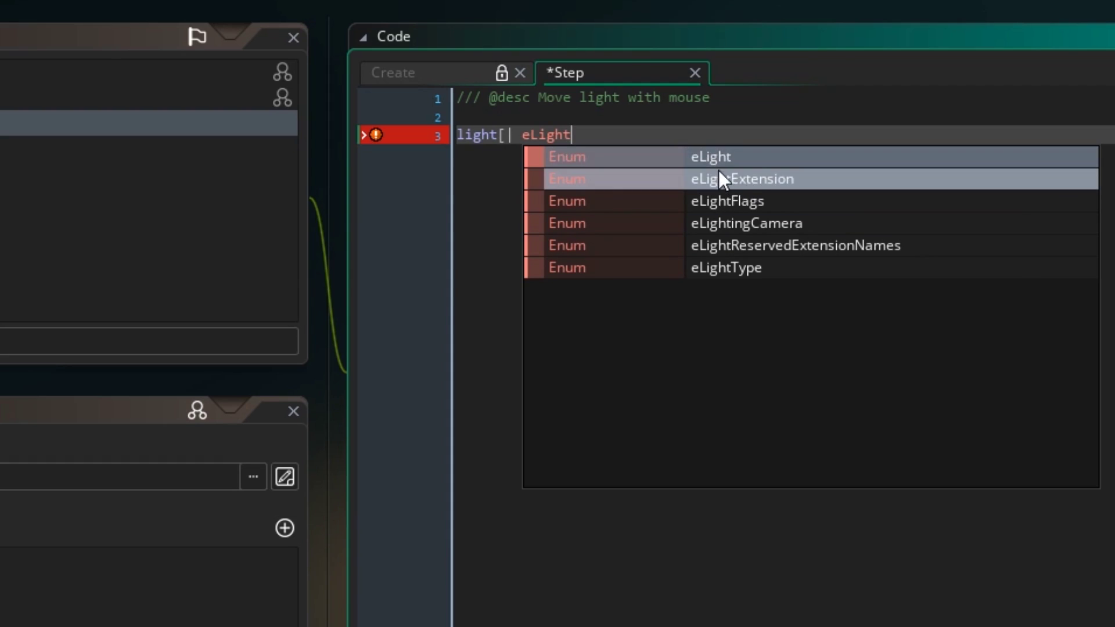
{"action": "left_click", "coordinate": [710, 155]}
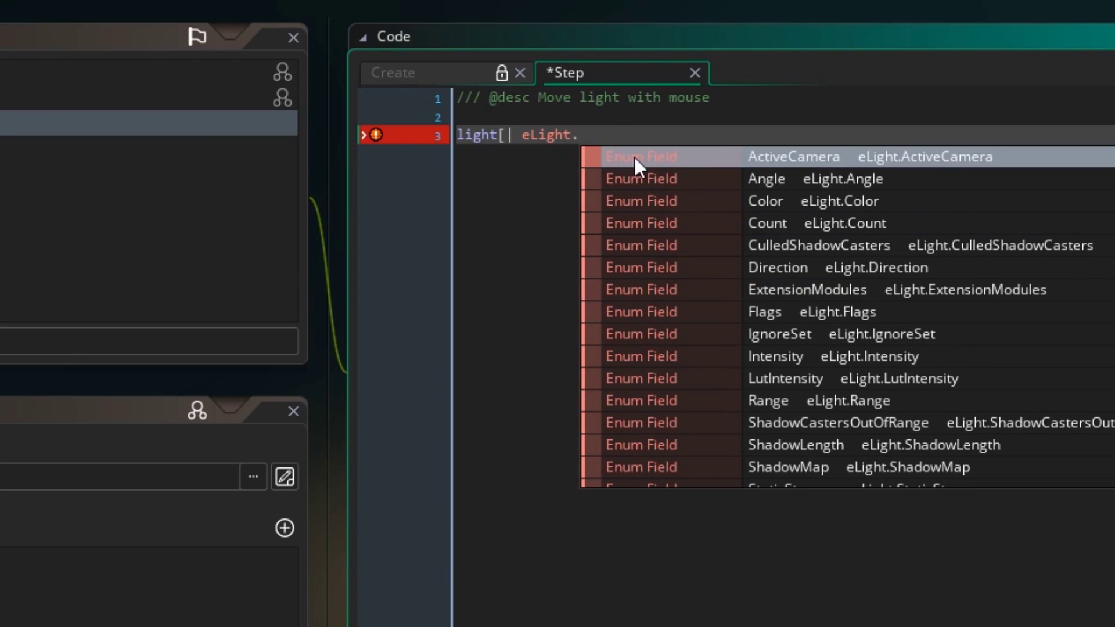
Look through the fields of the eLight enum to see which light properties can be accessed.
{"action": "scroll", "coordinate": [759, 313], "scroll_direction": "down", "scroll_amount": 4}
{"action": "scroll", "coordinate": [761, 323], "scroll_direction": "up", "scroll_amount": 4}
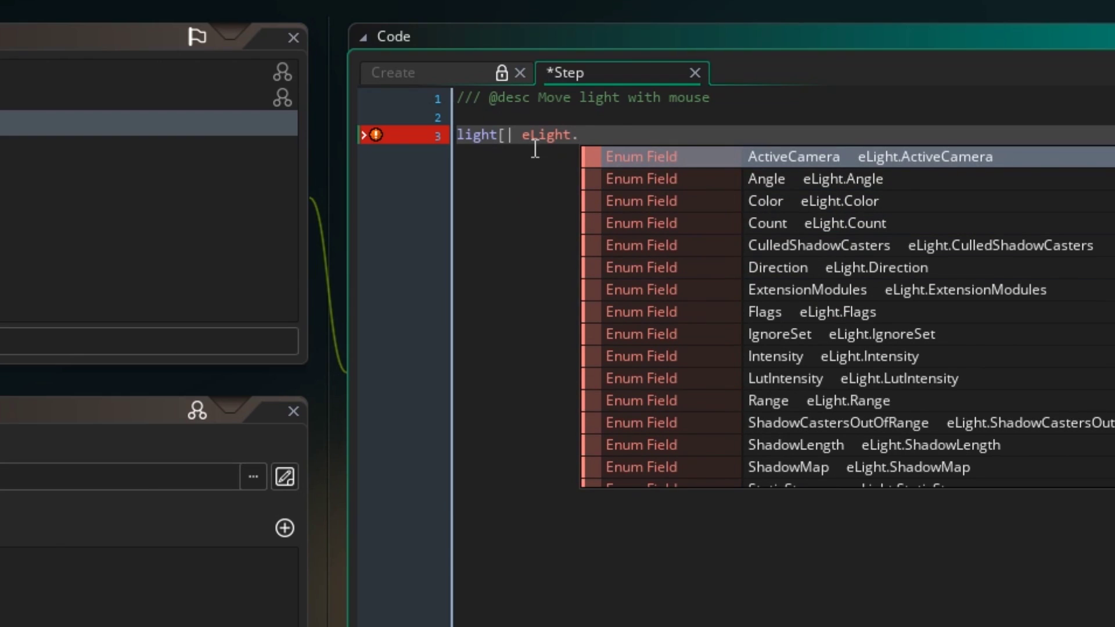
{"action": "scroll", "coordinate": [791, 308], "scroll_direction": "down", "scroll_amount": 3}
{"action": "scroll", "coordinate": [787, 345], "scroll_direction": "up", "scroll_amount": 3}
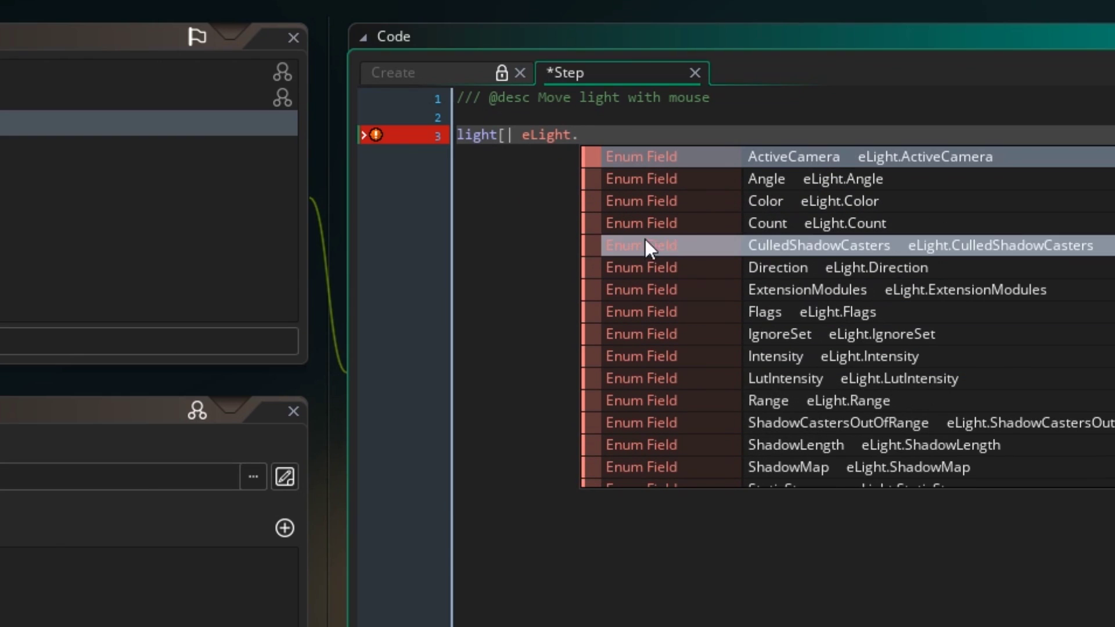
{"action": "scroll", "coordinate": [789, 319], "scroll_direction": "down", "scroll_amount": 4}
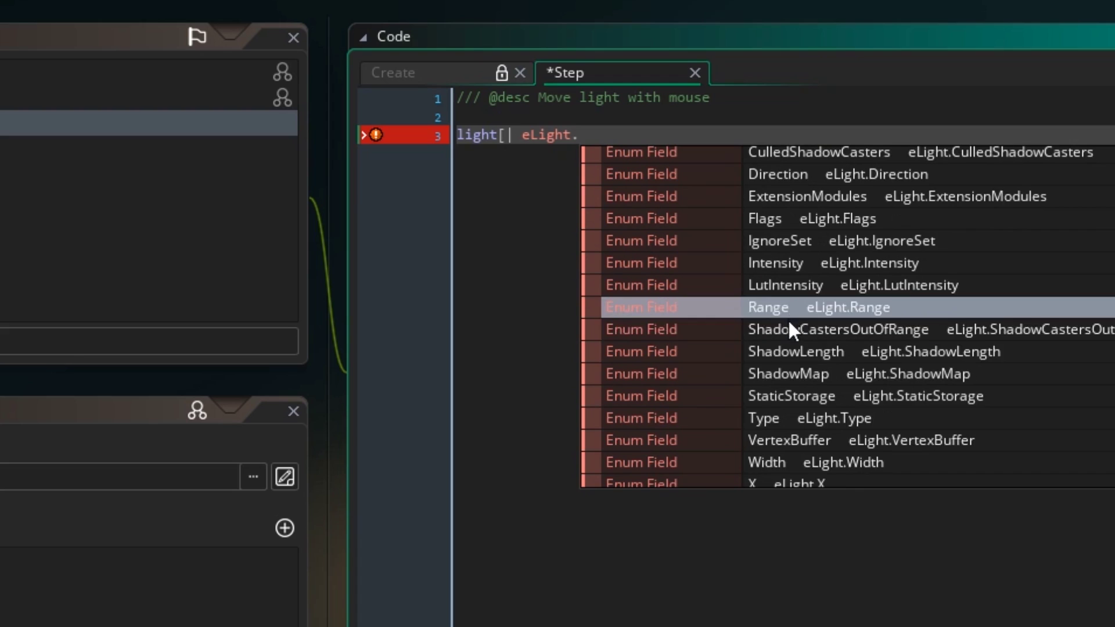
{"action": "scroll", "coordinate": [787, 331], "scroll_direction": "up", "scroll_amount": 2}
{"action": "scroll", "coordinate": [786, 331], "scroll_direction": "up", "scroll_amount": 2}
{"action": "scroll", "coordinate": [786, 331], "scroll_direction": "down", "scroll_amount": 3}
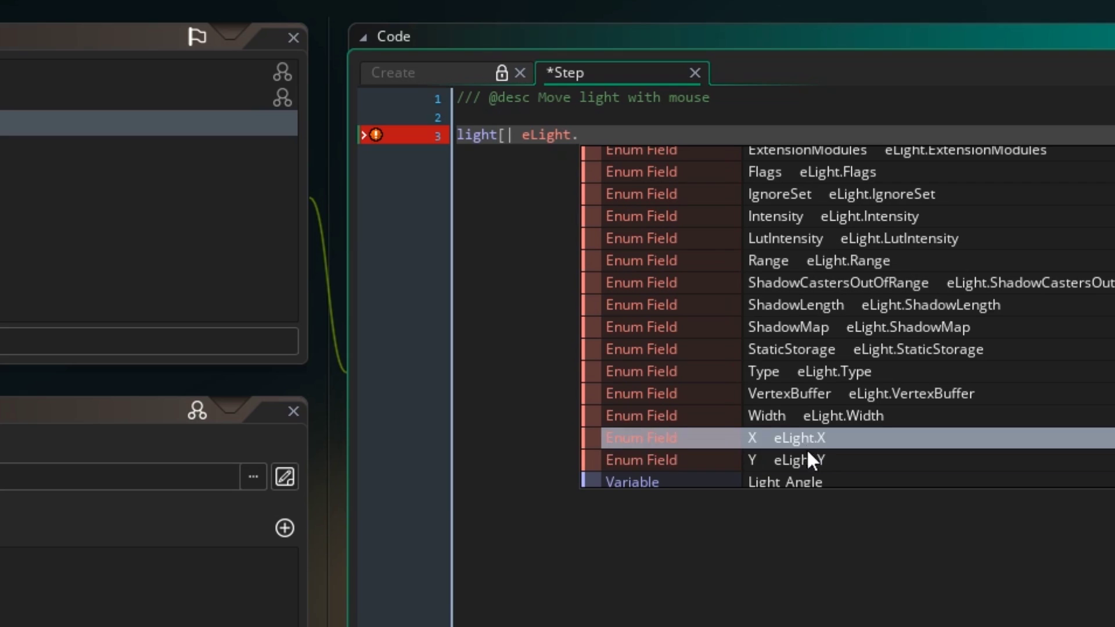
{"action": "scroll", "coordinate": [800, 360], "scroll_direction": "up", "scroll_amount": 2}
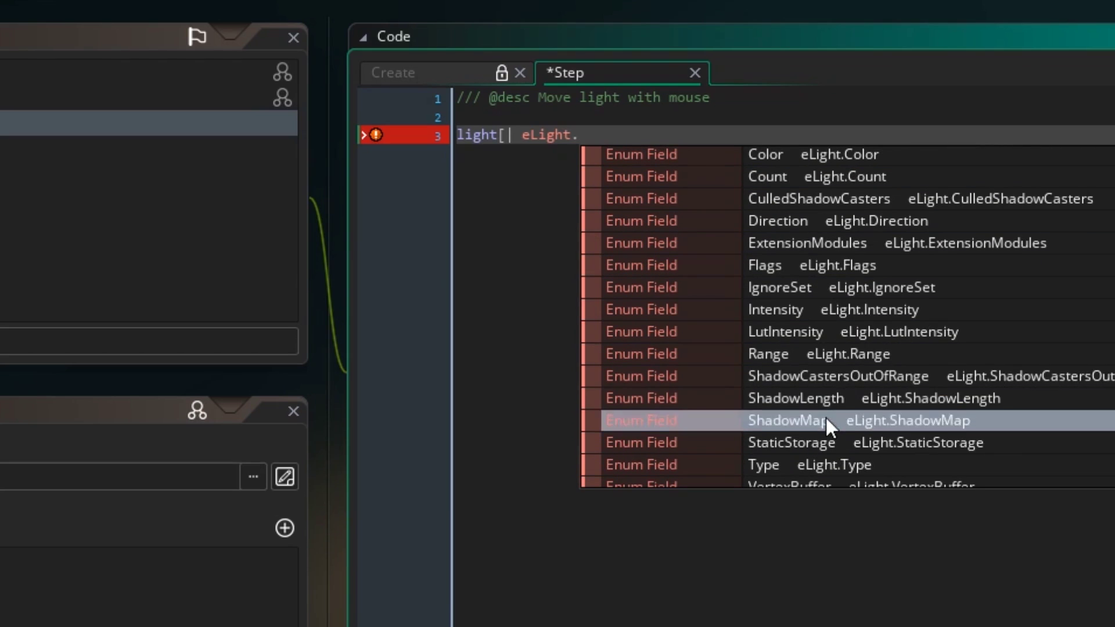
Complete the statement with the X field and assign mouse_x, giving light[| eLight.X] = mouse_x; followed by a new line.
{"action": "scroll", "coordinate": [807, 377], "scroll_direction": "down", "scroll_amount": 1}
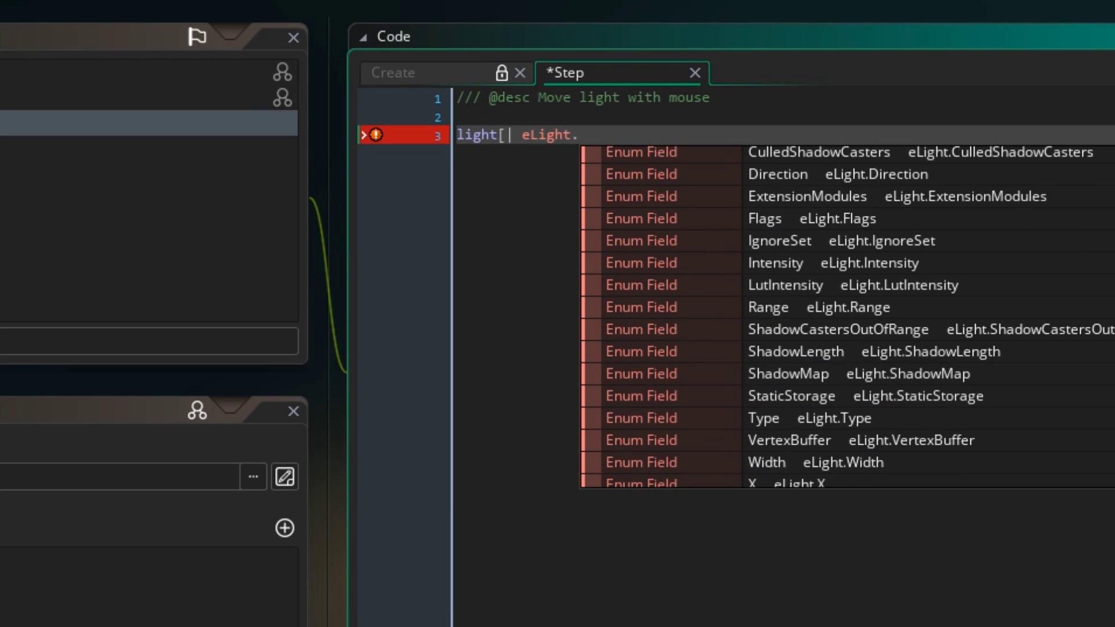
{"action": "scroll", "coordinate": [807, 372], "scroll_direction": "down", "scroll_amount": 2}
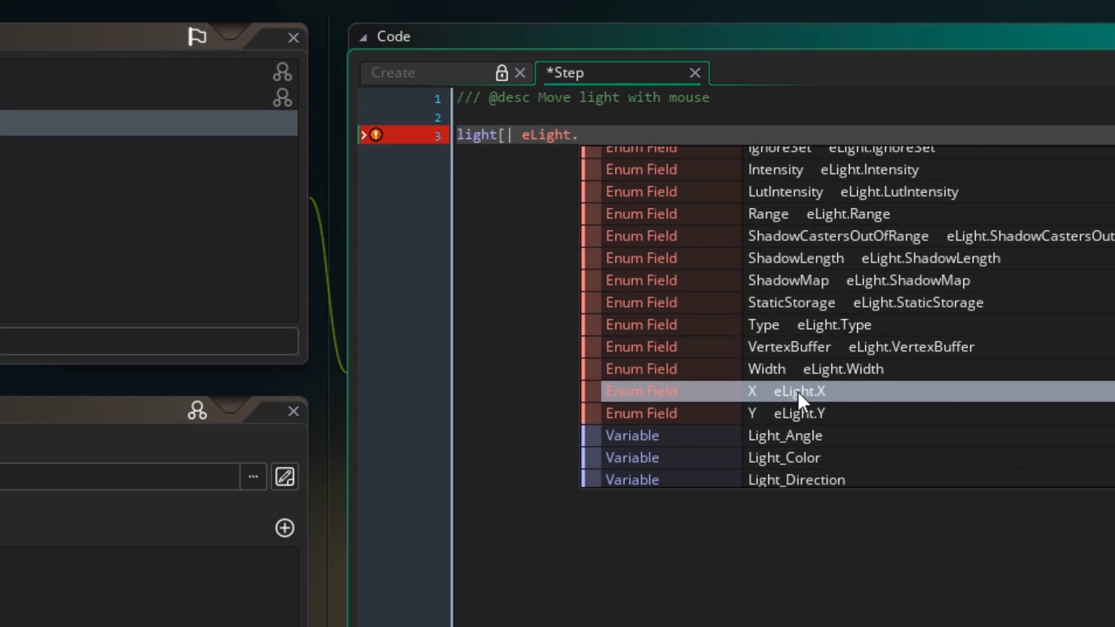
{"action": "left_click", "coordinate": [788, 392]}
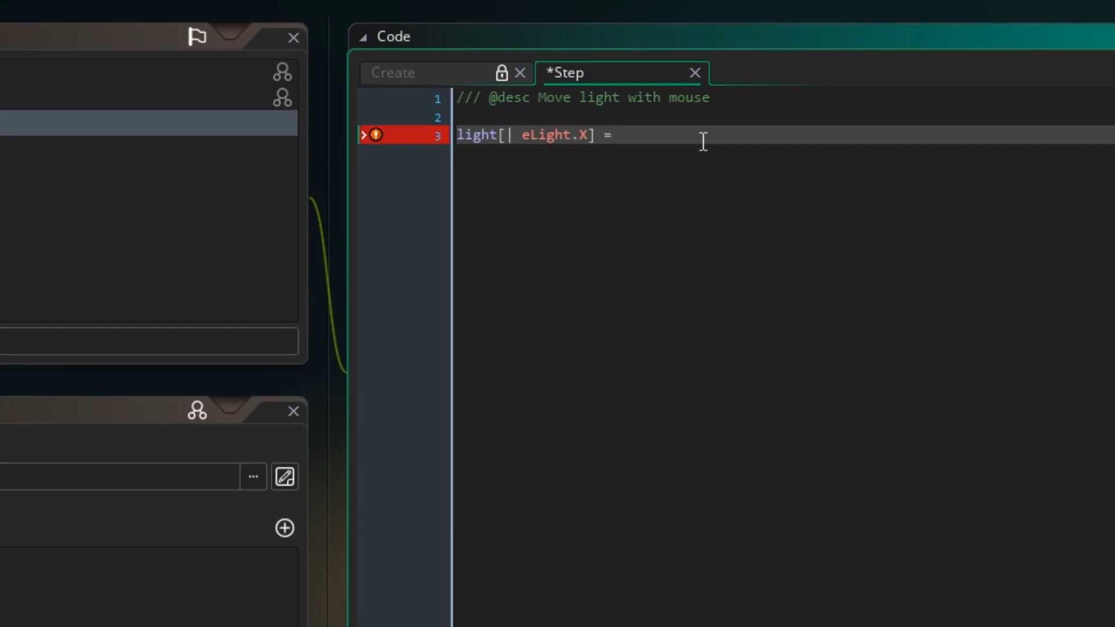
{"action": "key", "text": "Return"}
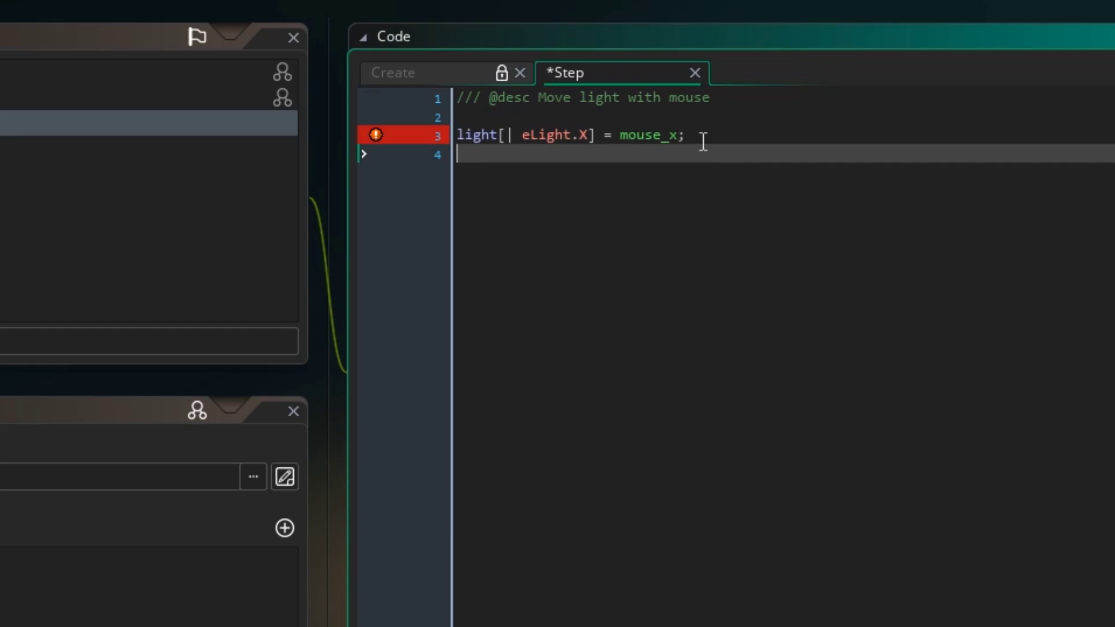